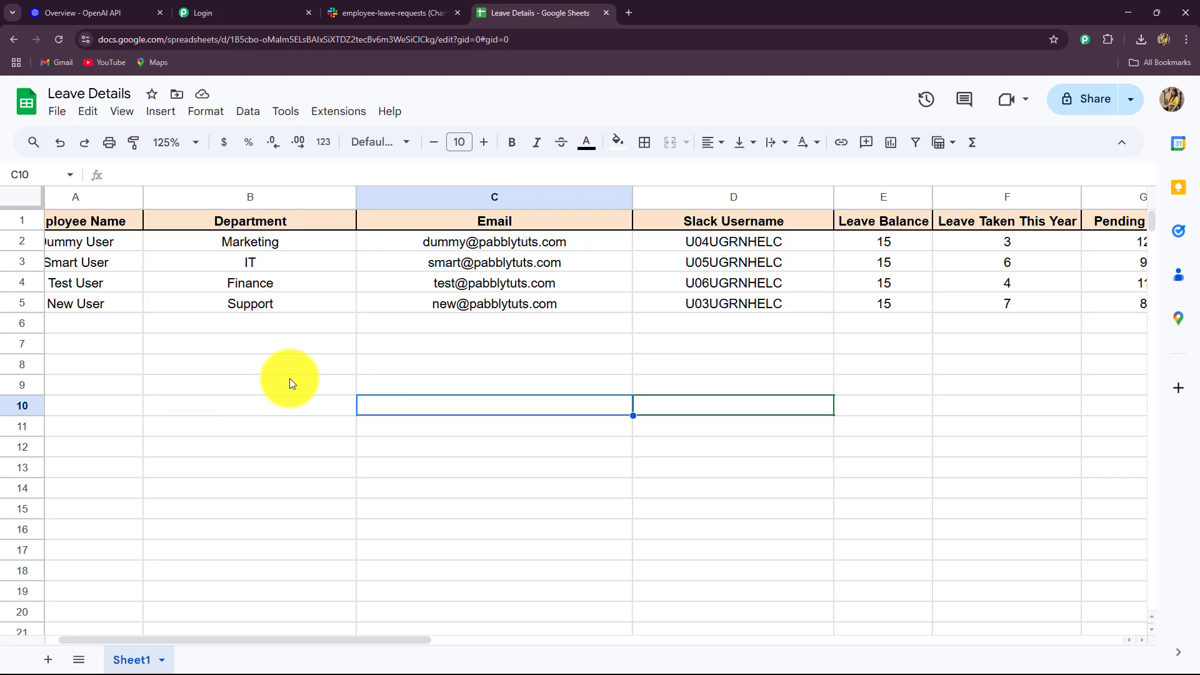
# - Review the employee-leave-requests channel in Slack, the OpenAI platform overview and the columns of the Leave Details sheet in Google Sheets
pyautogui.click(387, 13)
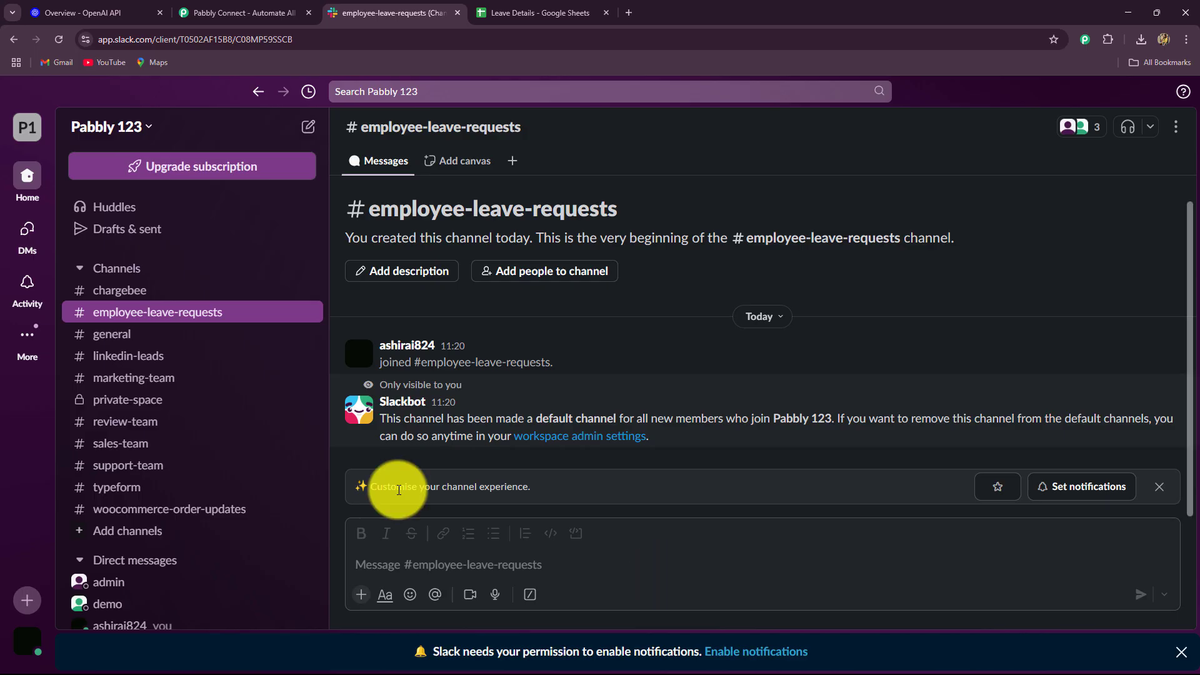
pyautogui.click(94, 12)
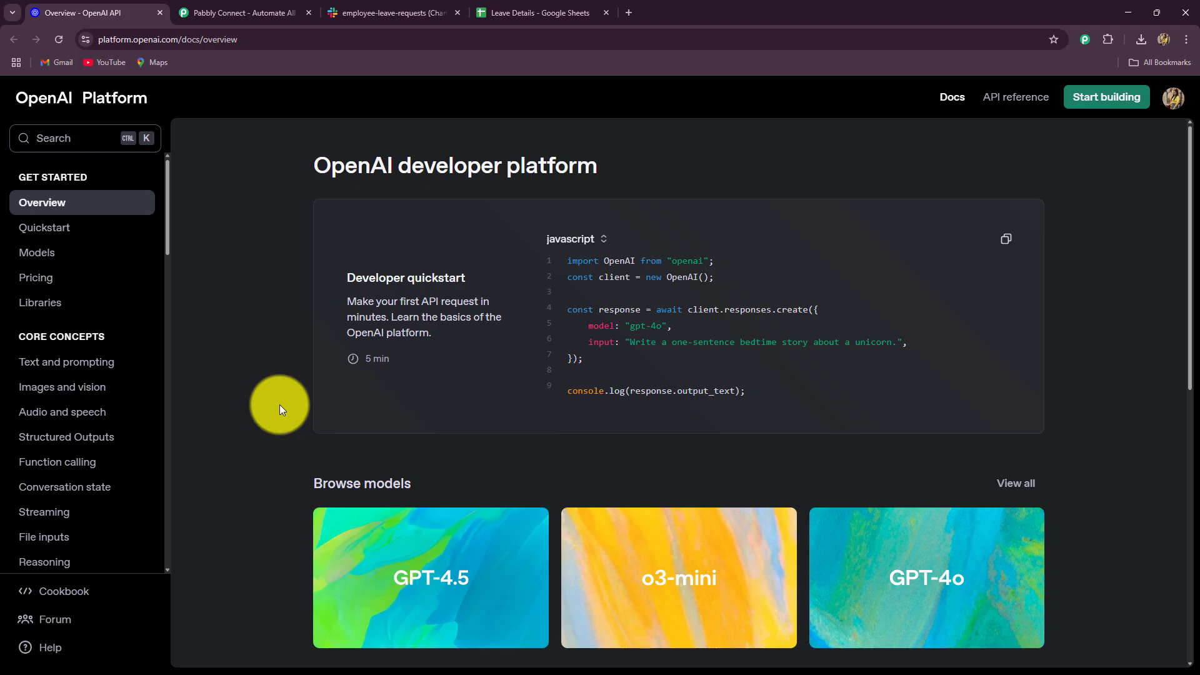
pyautogui.click(394, 13)
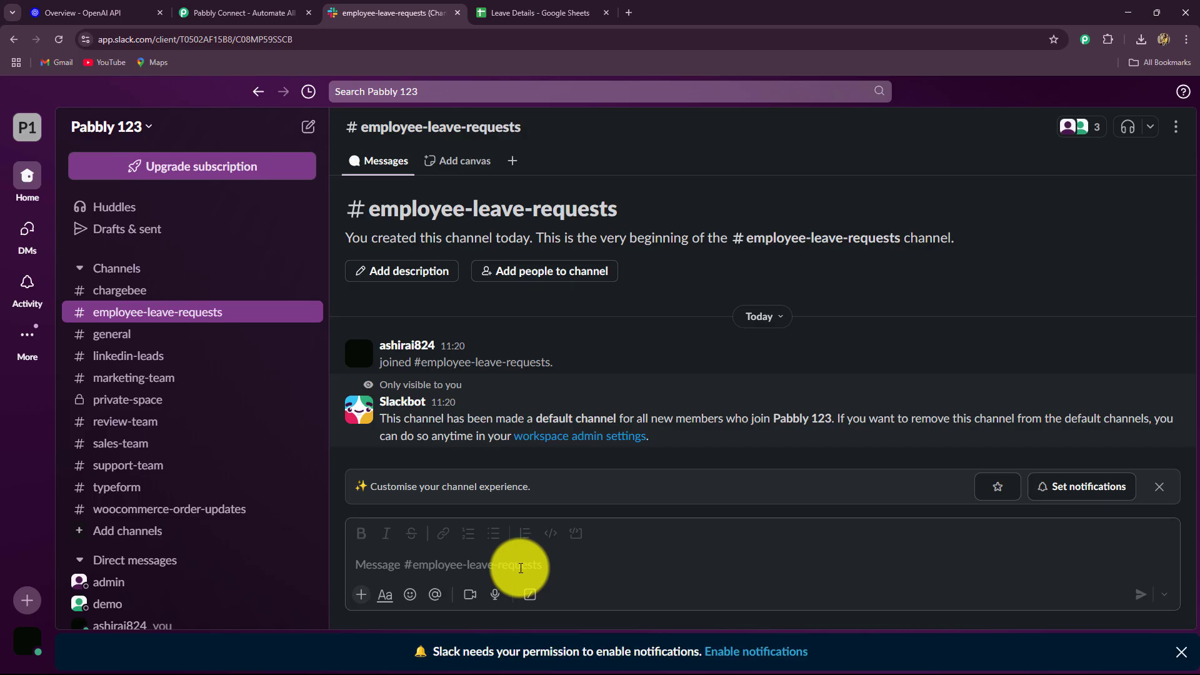
pyautogui.click(80, 12)
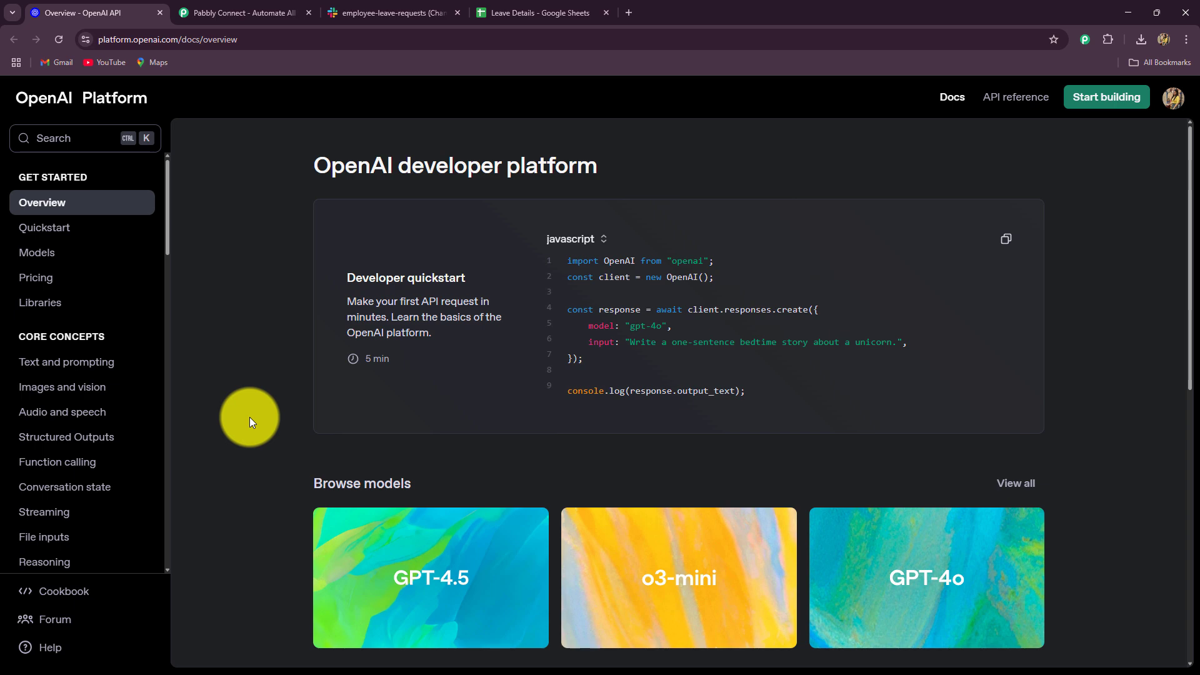
pyautogui.click(510, 13)
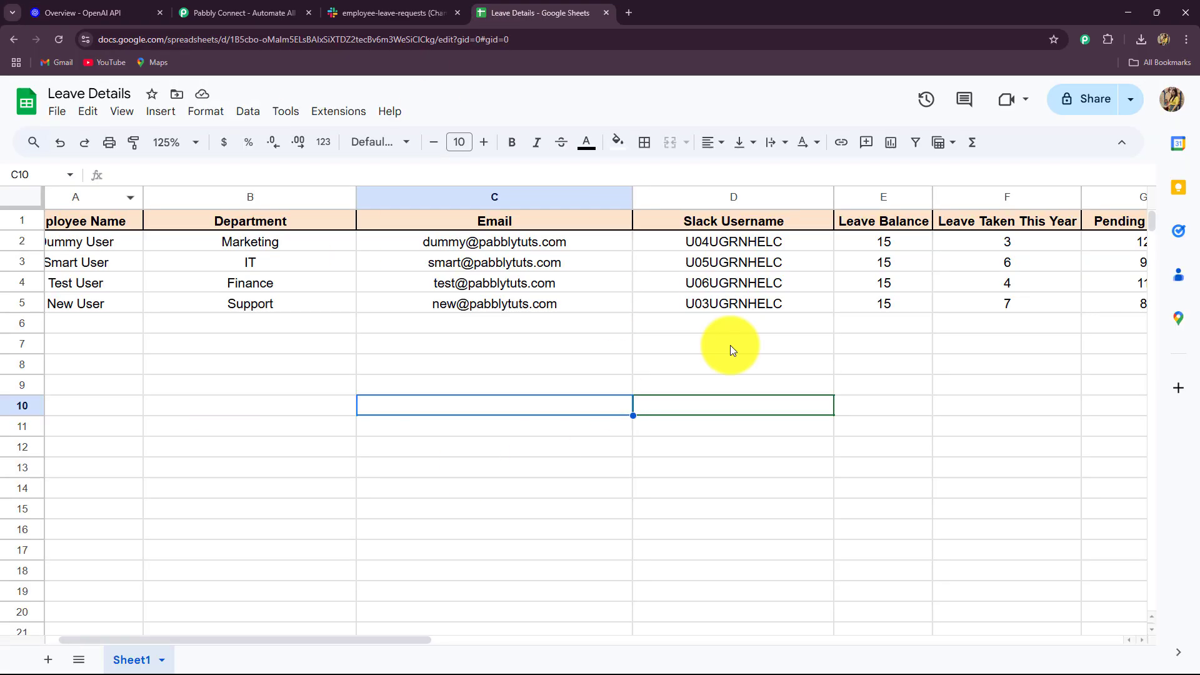
pyautogui.moveTo(261, 643); pyautogui.dragTo(425, 655)
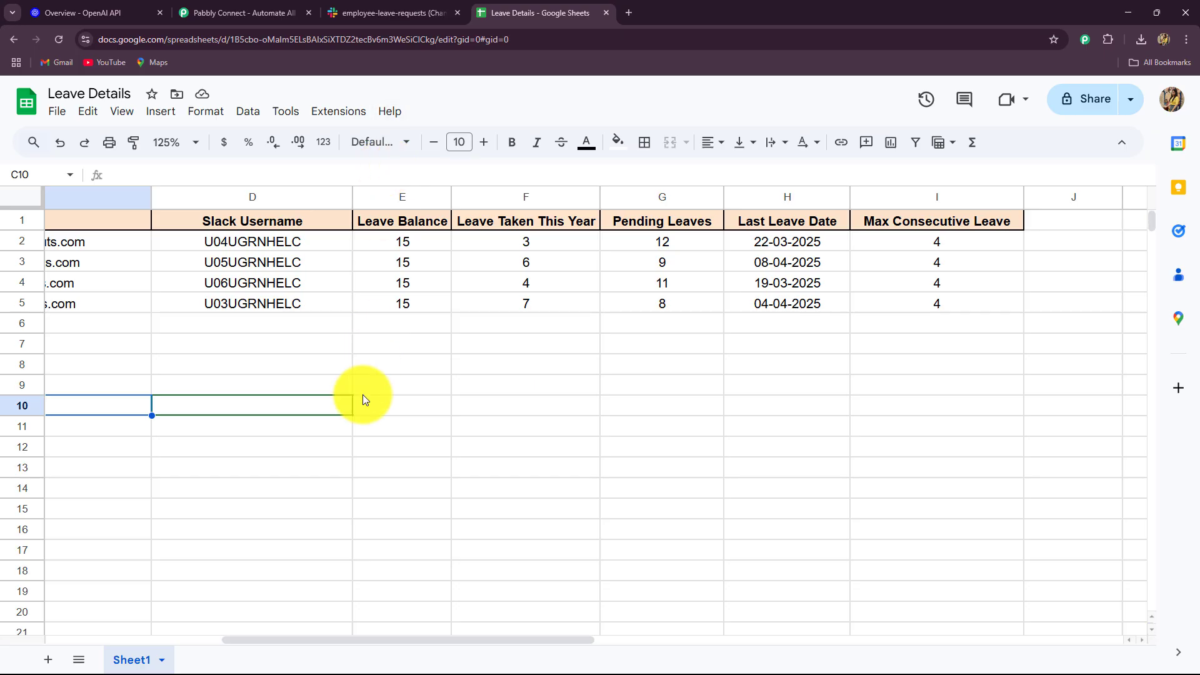
pyautogui.click(373, 12)
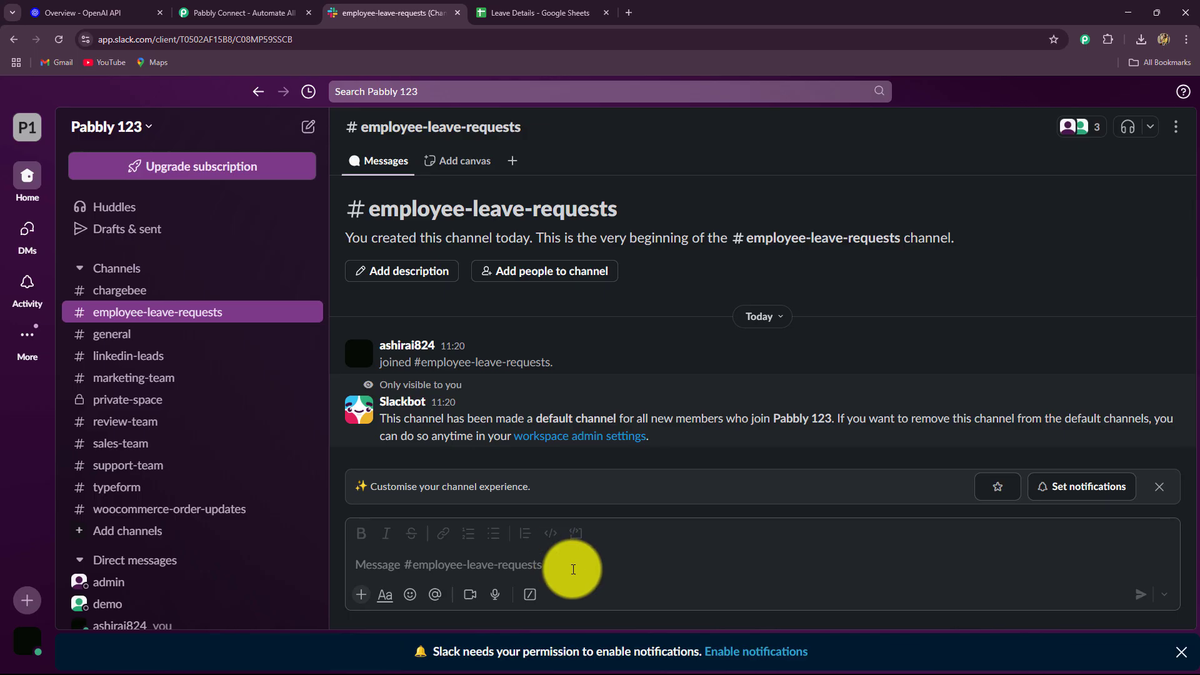
pyautogui.click(534, 12)
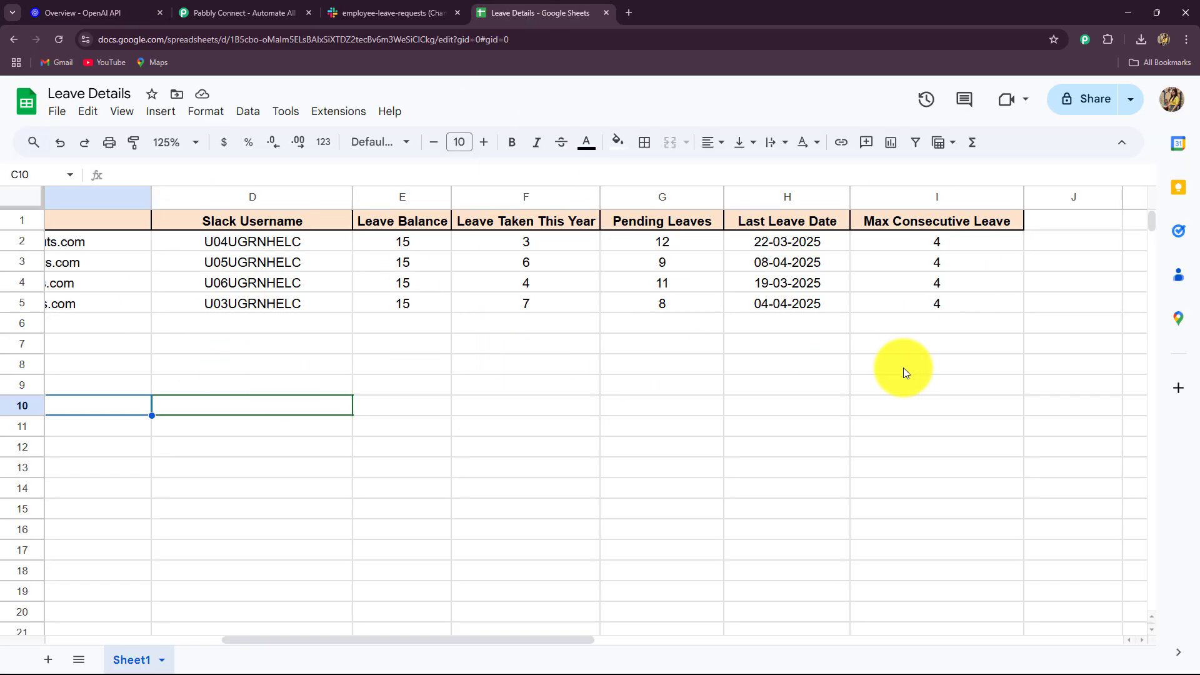
pyautogui.click(90, 12)
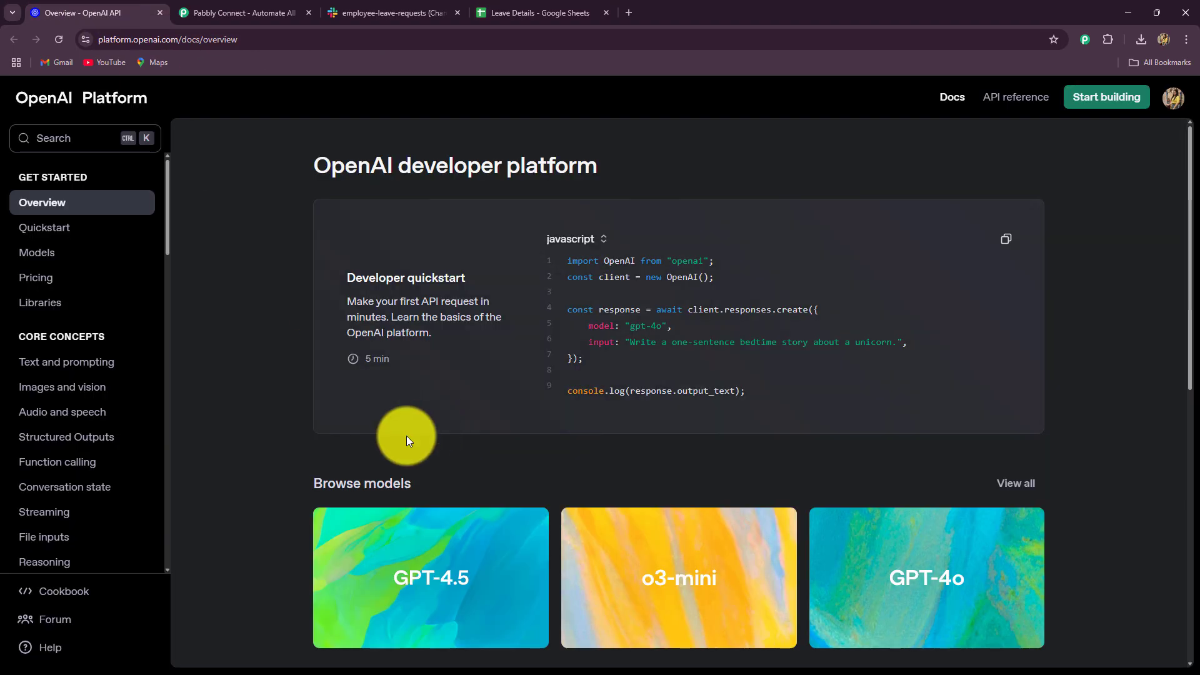
pyautogui.click(332, 18)
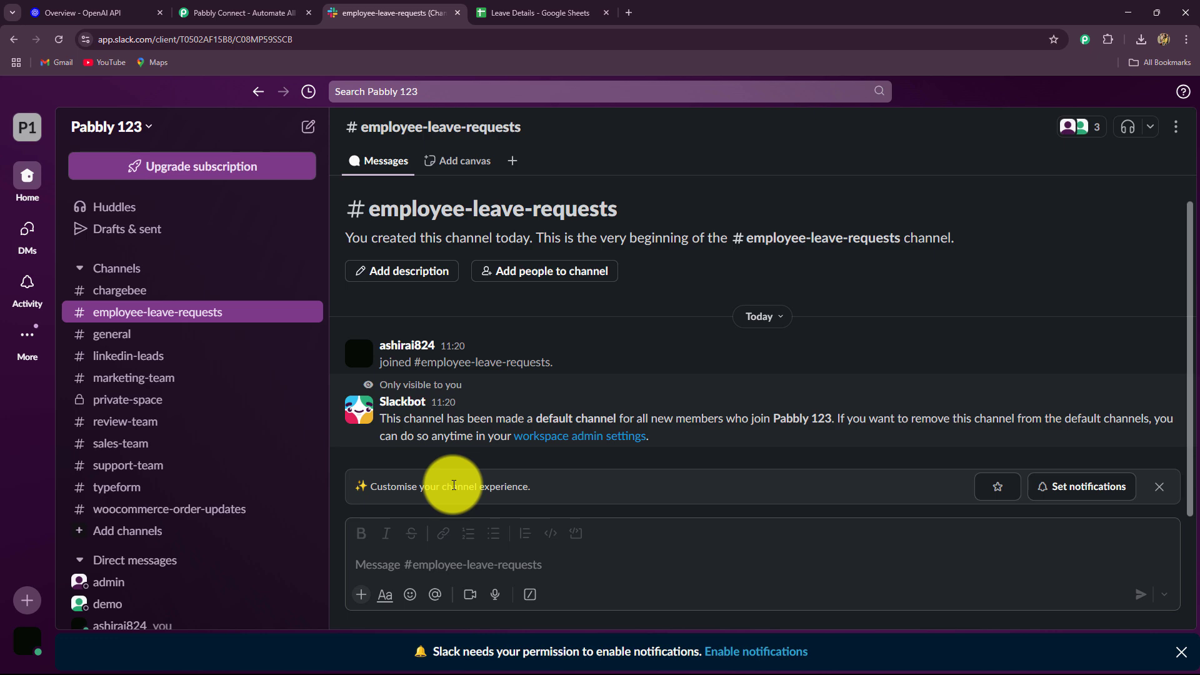
# - Switch to the Pabbly Connect website, dismiss the lifetime offer popup and sign in to the account
pyautogui.click(211, 13)
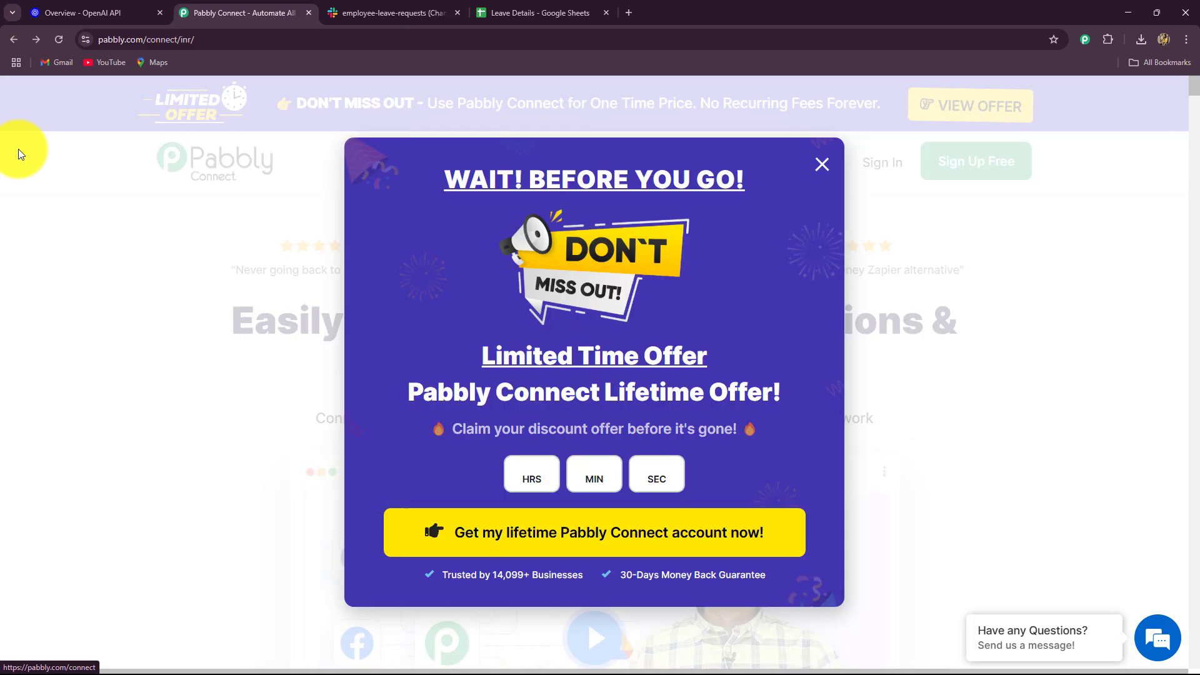
pyautogui.click(821, 182)
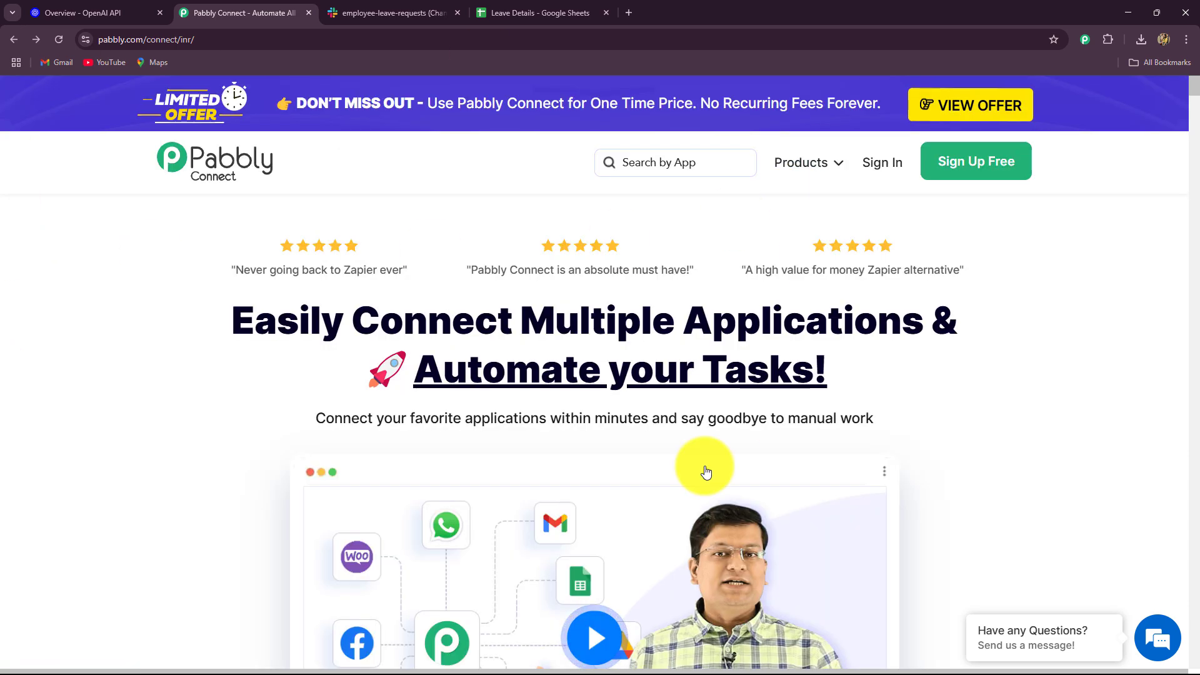
pyautogui.click(200, 39)
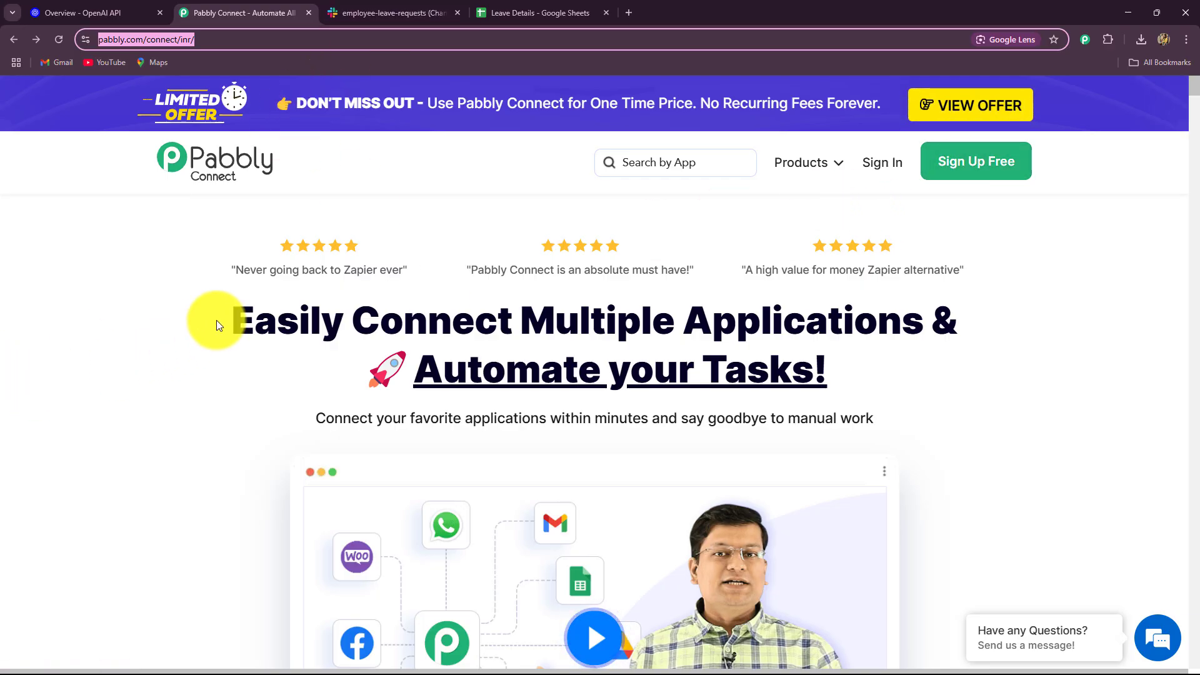
pyautogui.moveTo(214, 322); pyautogui.dragTo(1130, 444)
pyautogui.click(956, 459)
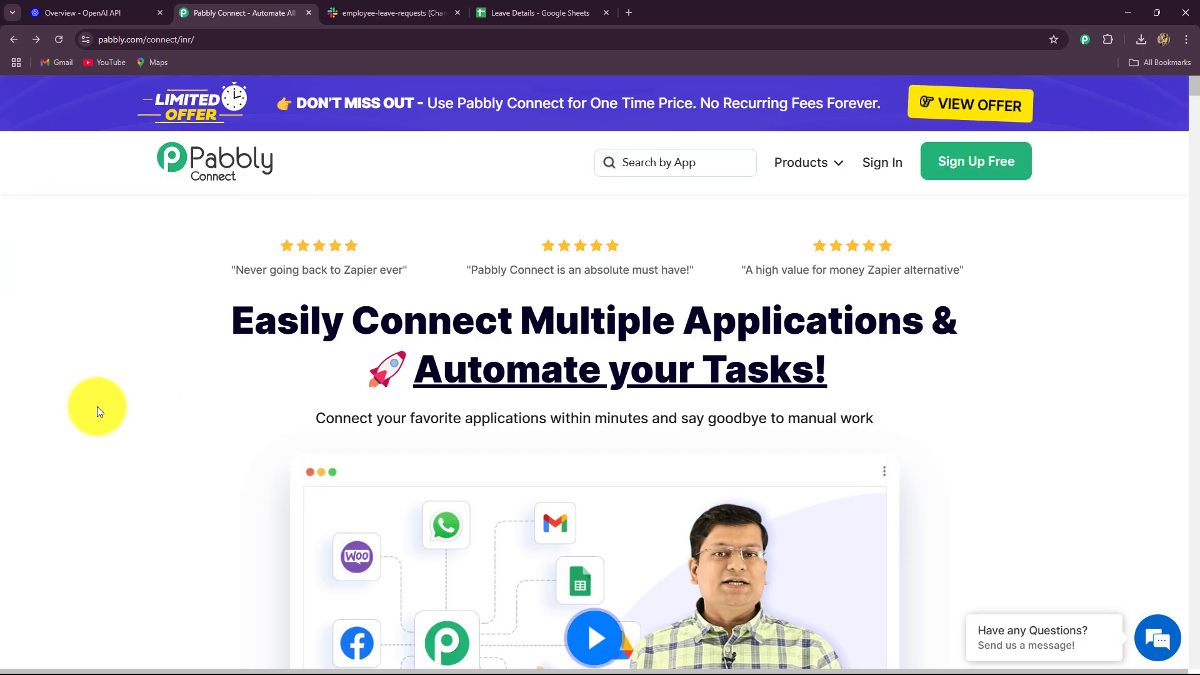
pyautogui.scroll(-8, 121, 400)
pyautogui.scroll(8, 121, 397)
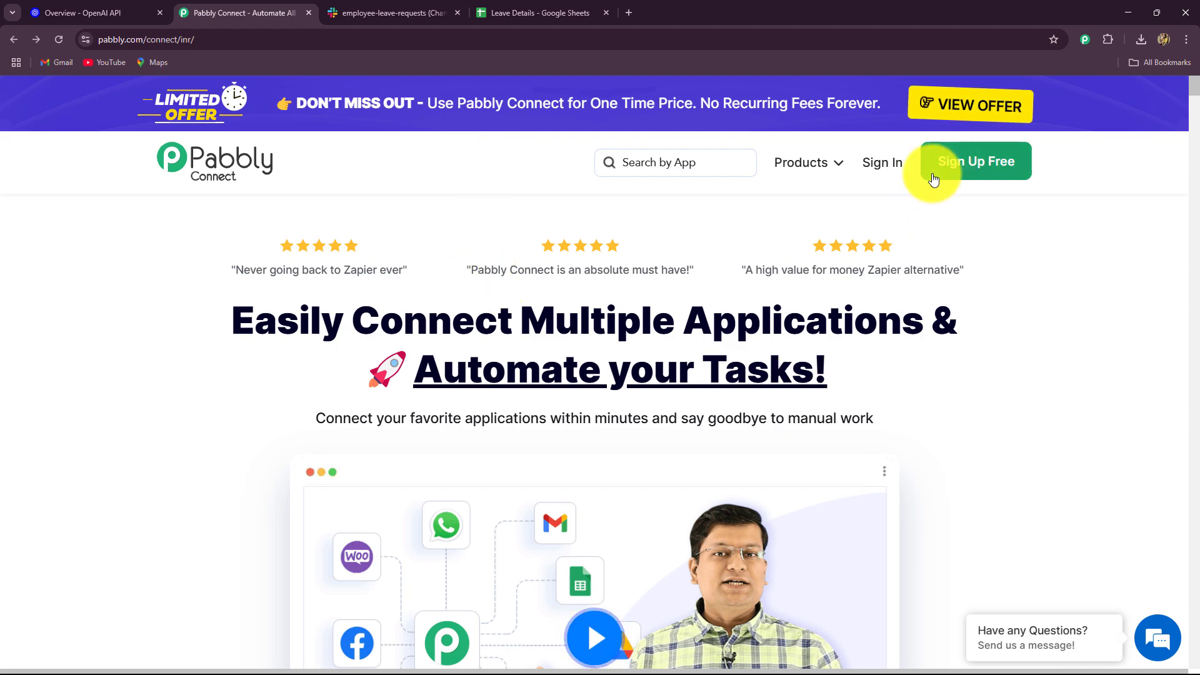
pyautogui.click(880, 164)
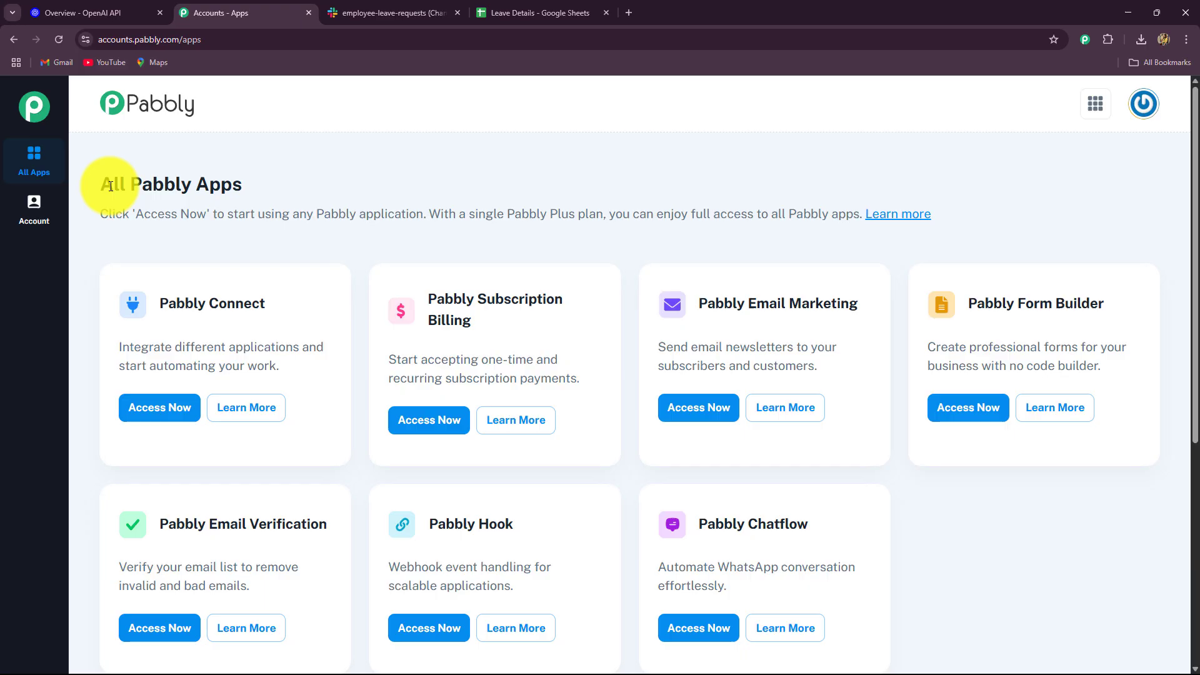
# - Open Pabbly Connect from the overview of all Pabbly apps
pyautogui.moveTo(113, 186); pyautogui.dragTo(305, 214)
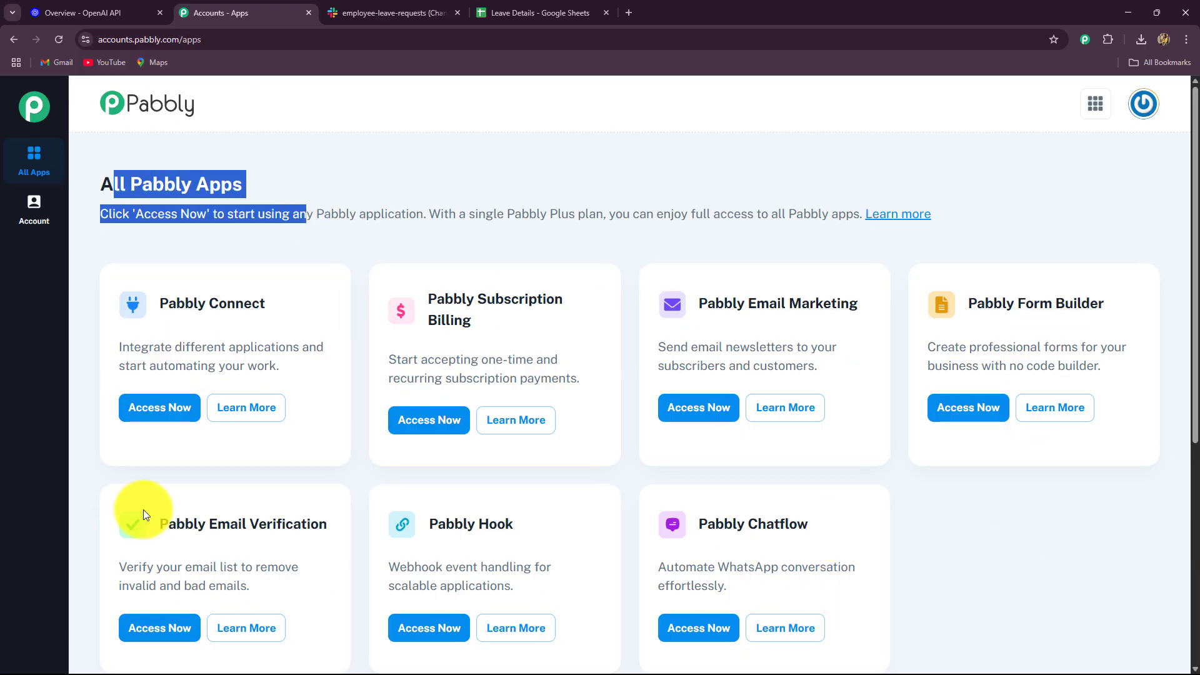
pyautogui.moveTo(160, 304); pyautogui.dragTo(264, 303)
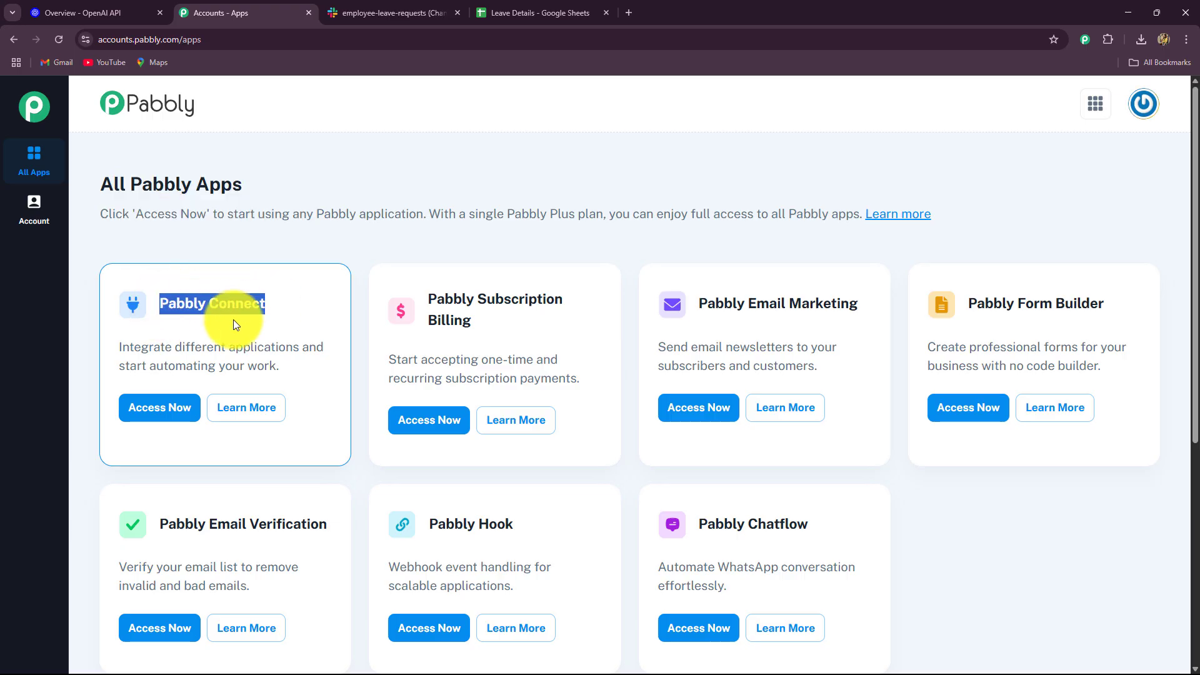
pyautogui.click(178, 410)
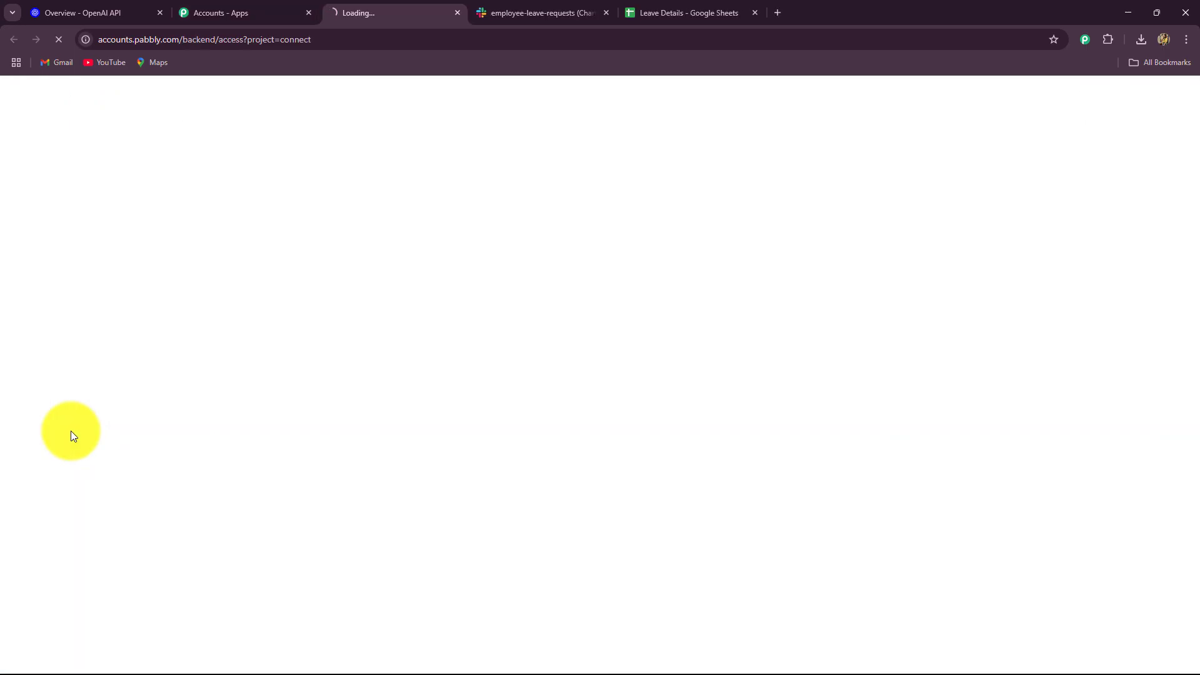
# - Examine the dashboard's task figures, folder list and workflow overview
pyautogui.scroll(-5, 744, 463)
pyautogui.scroll(3, 744, 463)
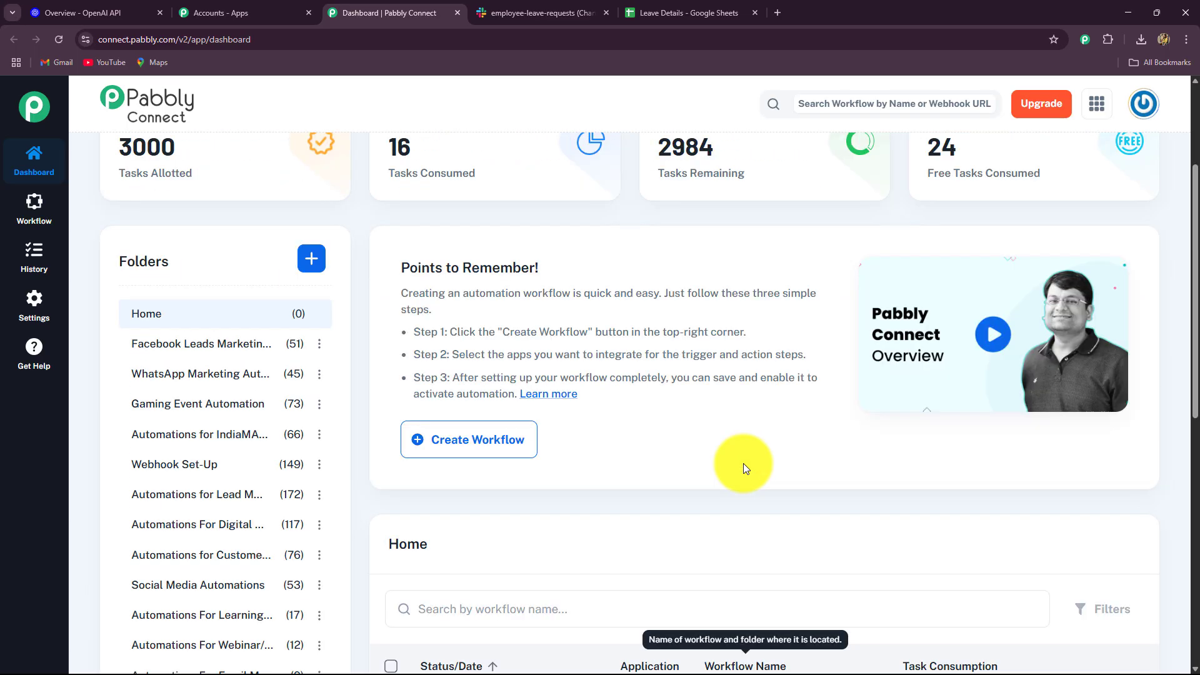
pyautogui.scroll(3, 743, 463)
pyautogui.scroll(-4, 744, 463)
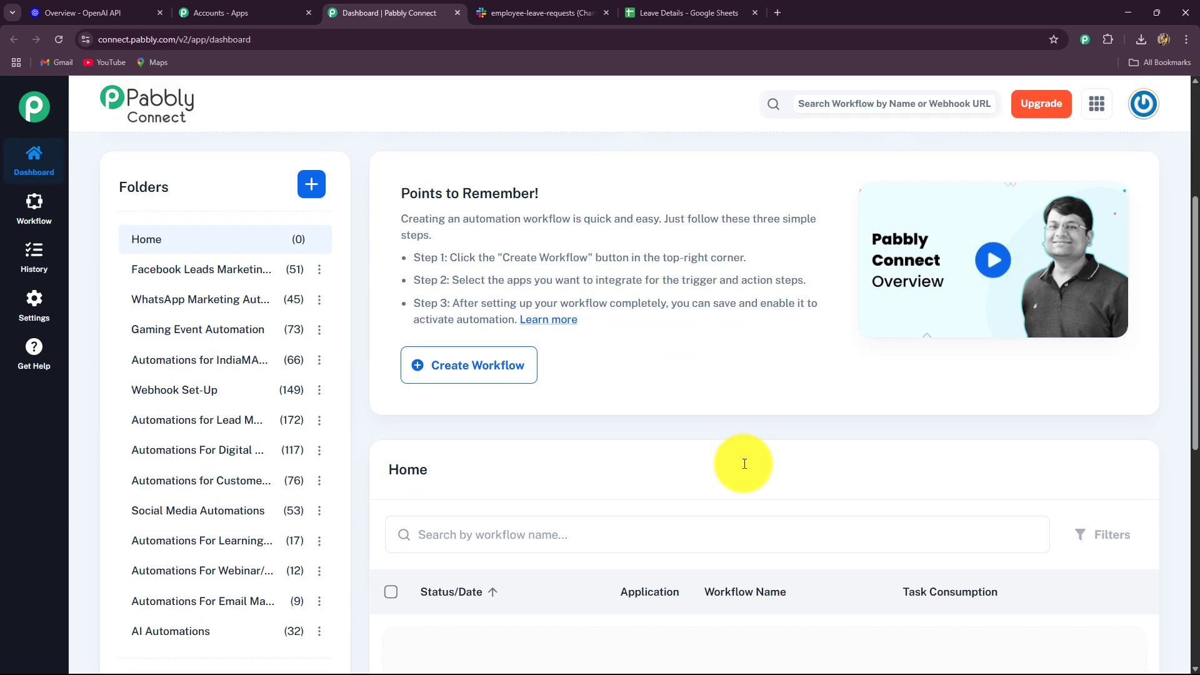
pyautogui.scroll(-4, 744, 463)
pyautogui.scroll(6, 718, 431)
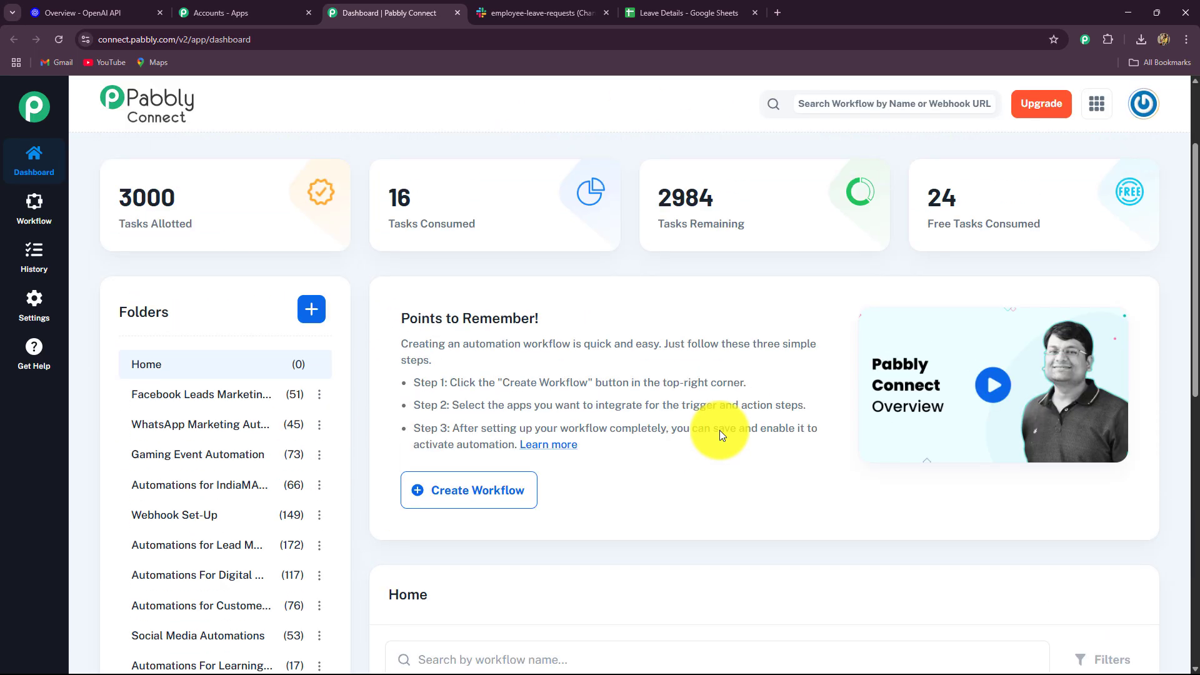
pyautogui.scroll(-4, 719, 431)
pyautogui.scroll(-3, 276, 209)
pyautogui.scroll(2, 279, 209)
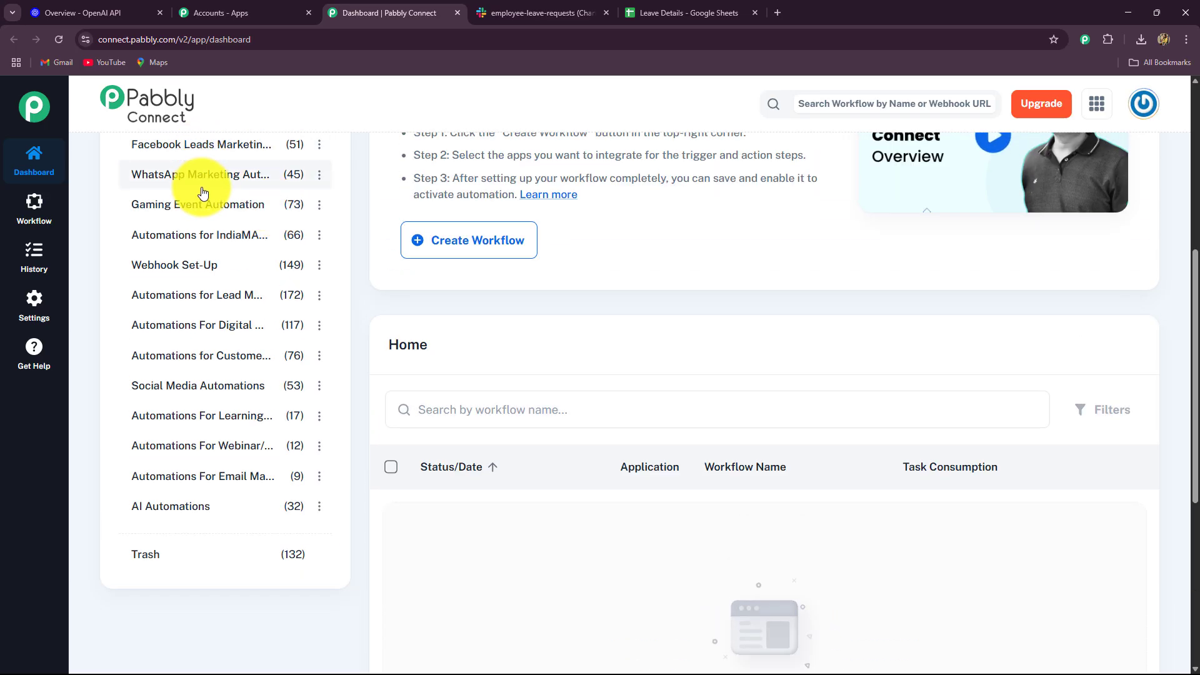
pyautogui.scroll(5, 201, 308)
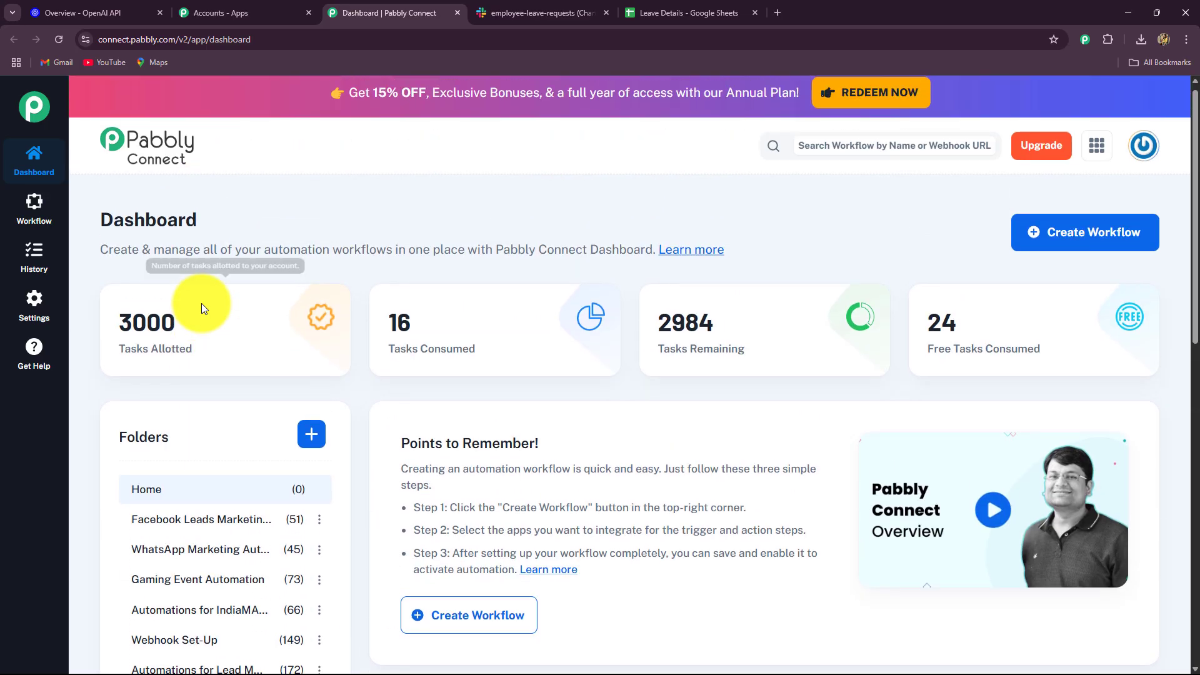
# - Start a new workflow and name it "Build an AI Agent to Auto-Approve Leave Requests in Slack"
pyautogui.click(1060, 231)
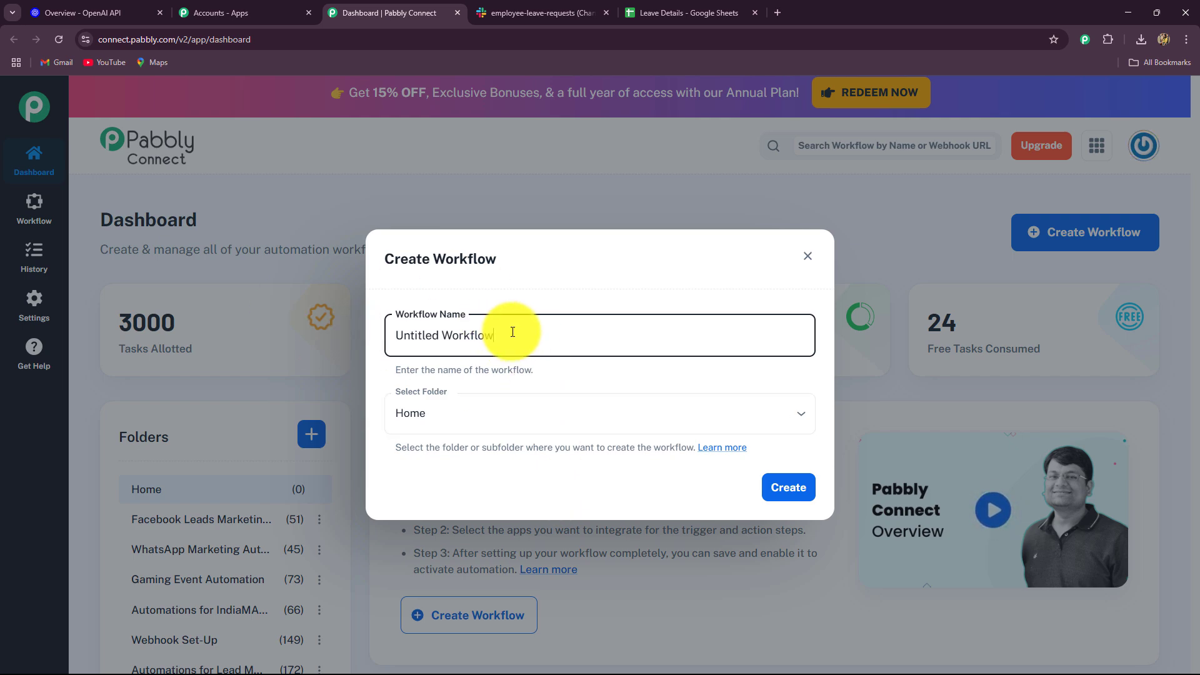
pyautogui.moveTo(512, 332); pyautogui.dragTo(351, 332)
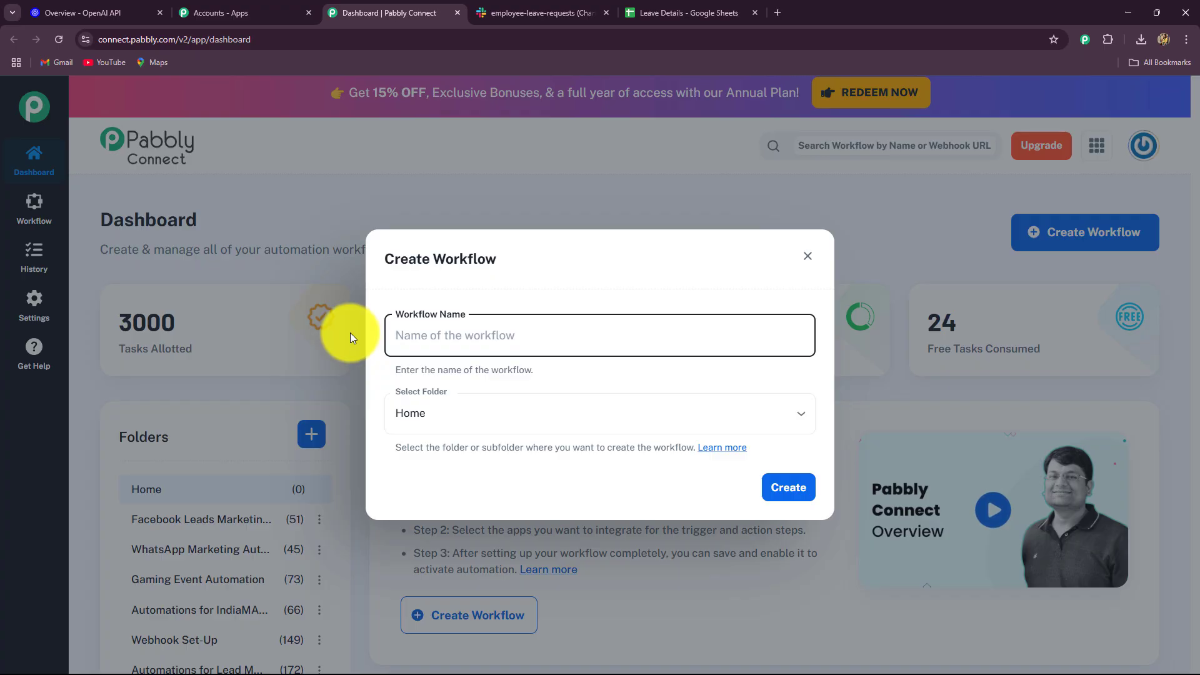
pyautogui.write('Build an AI Agent to Auto-Approve Leave Requests in Slack')
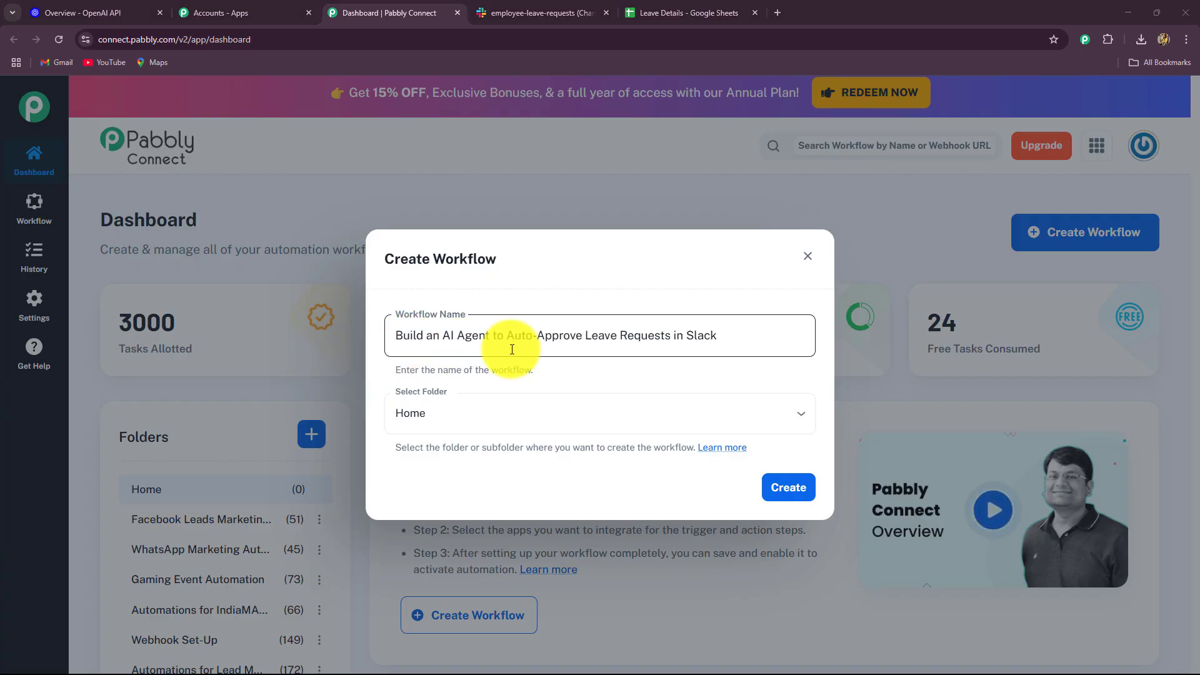
# - Set the new workflow's folder to AI Automations and create the workflow
pyautogui.click(518, 417)
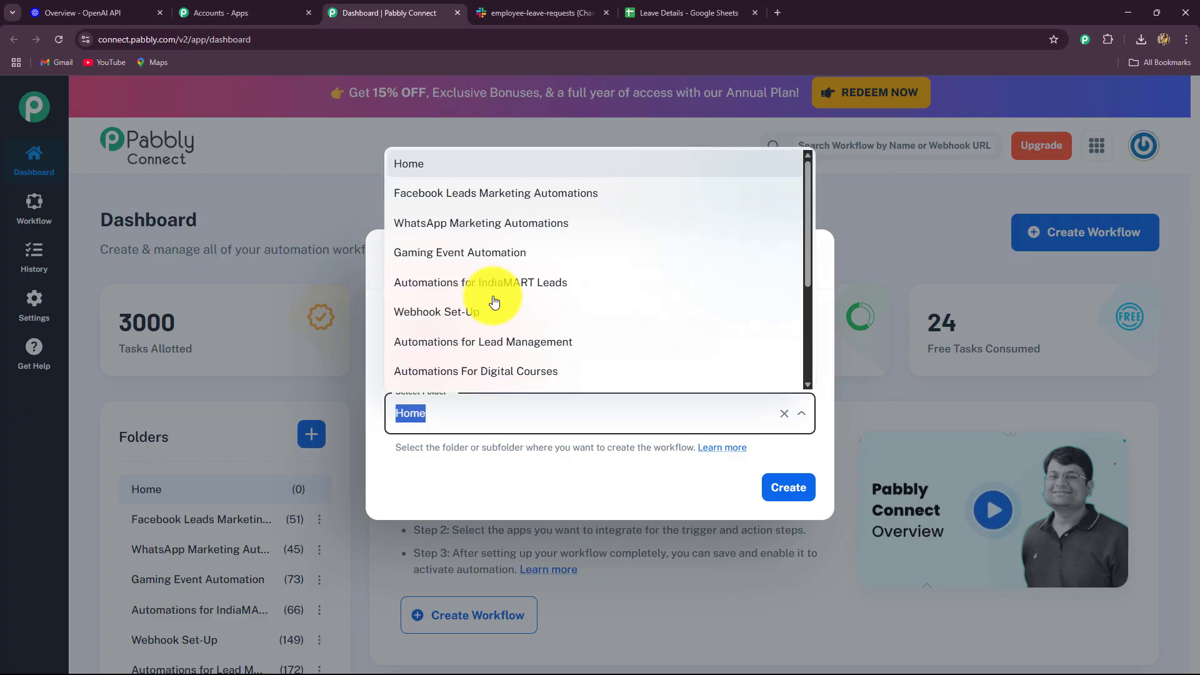
pyautogui.scroll(-3, 477, 324)
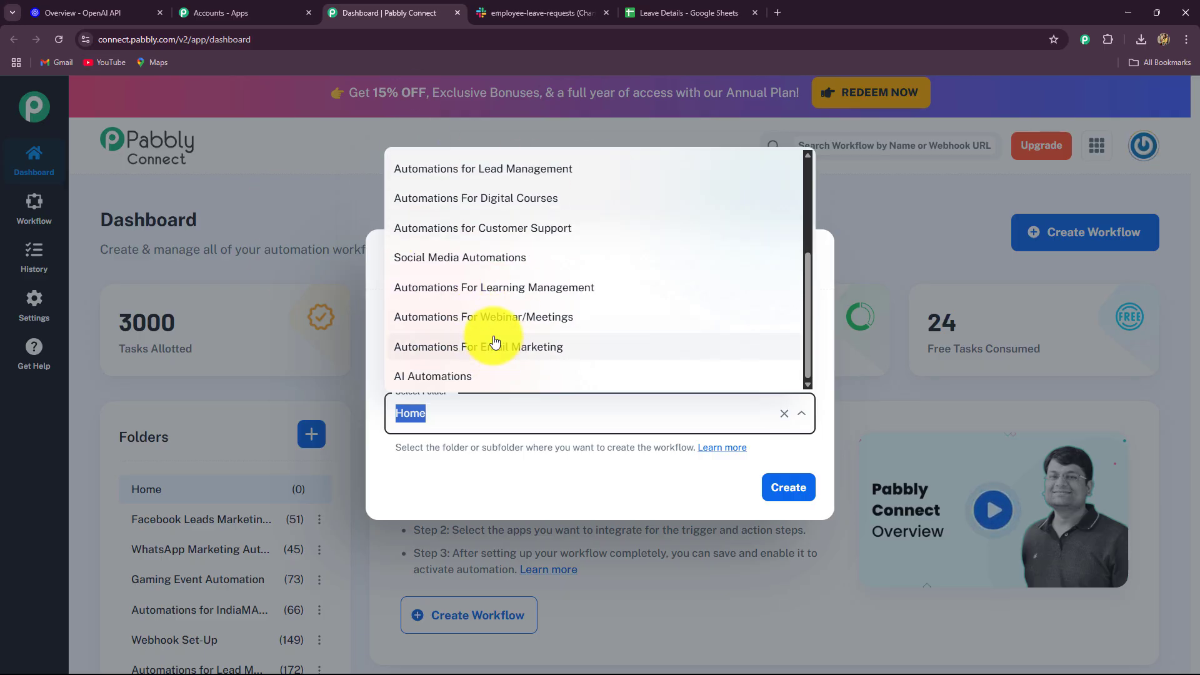
pyautogui.scroll(3, 494, 341)
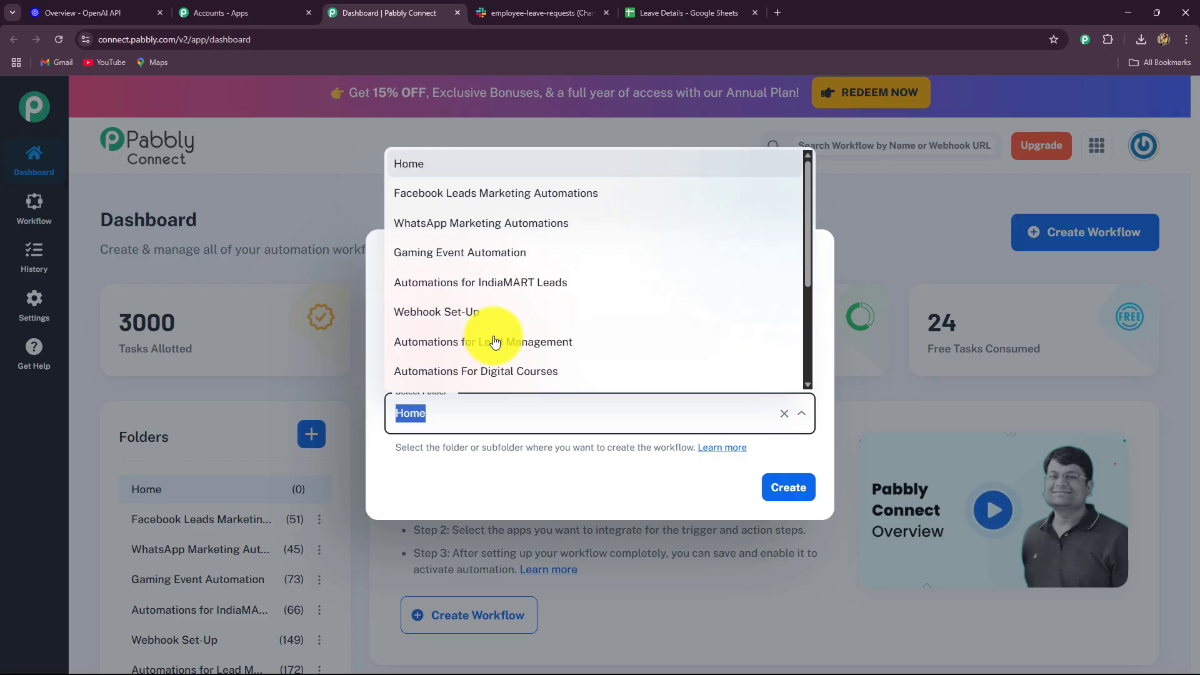
pyautogui.scroll(-3, 493, 341)
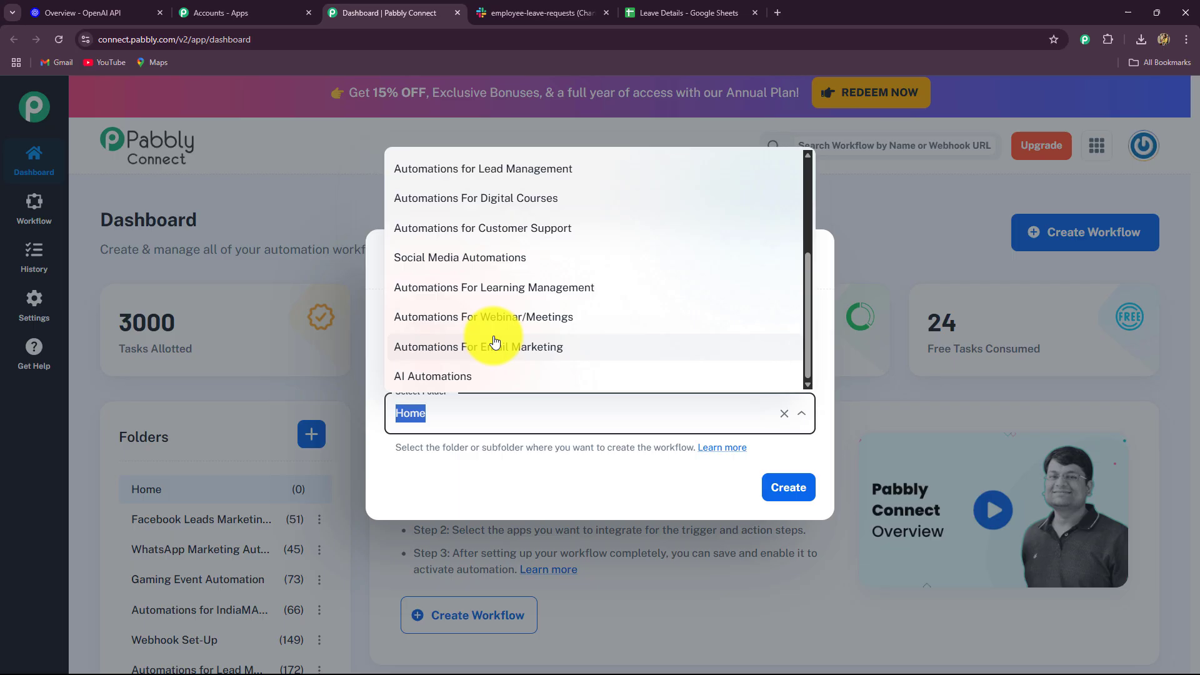
pyautogui.click(461, 378)
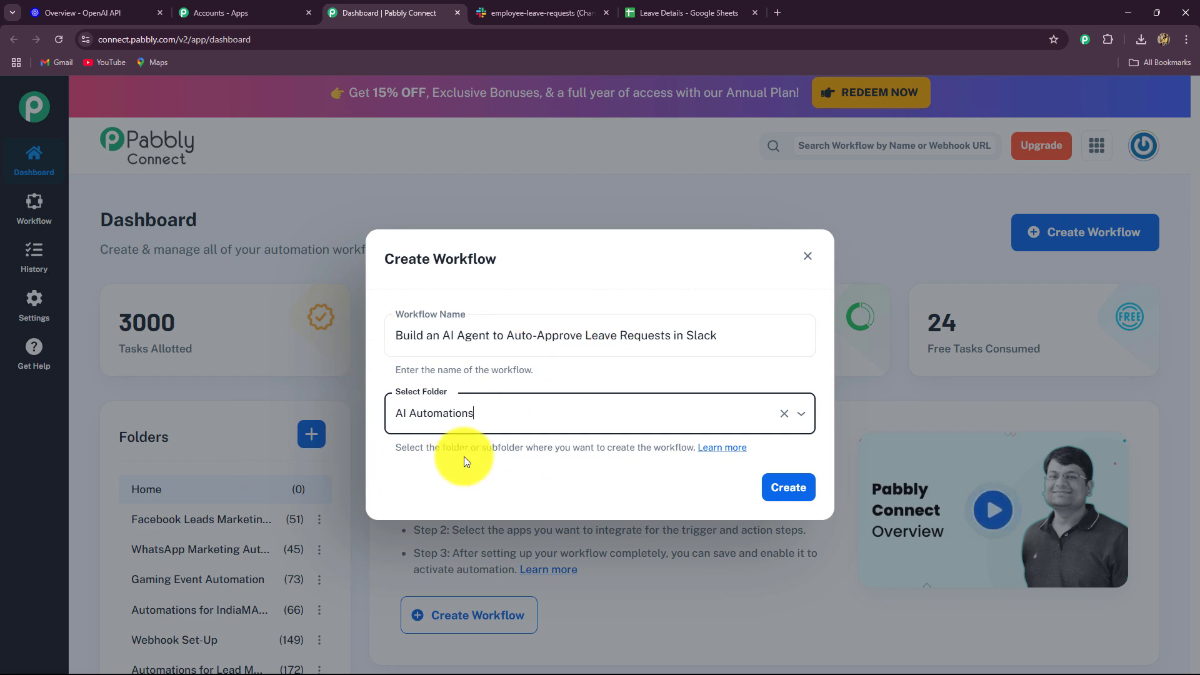
pyautogui.click(782, 485)
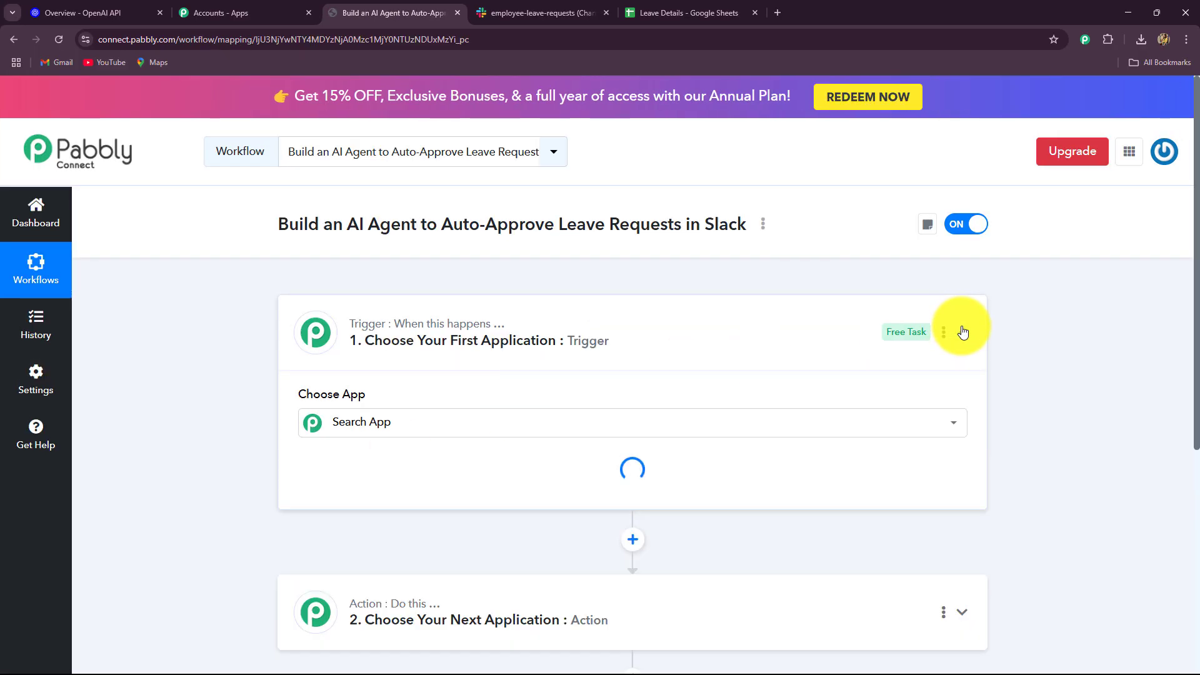
# - Collapse the workflow's trigger step and check the employee-leave-requests channel in Slack before returning to the workflow
pyautogui.click(962, 331)
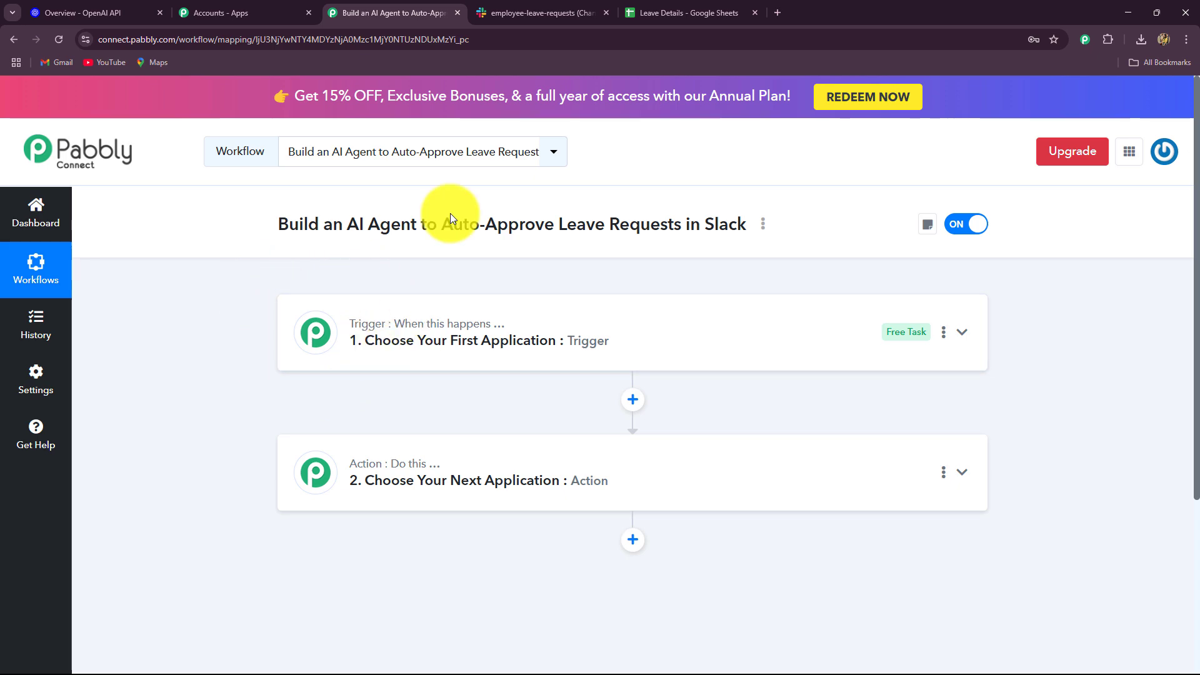
pyautogui.click(531, 13)
pyautogui.click(425, 12)
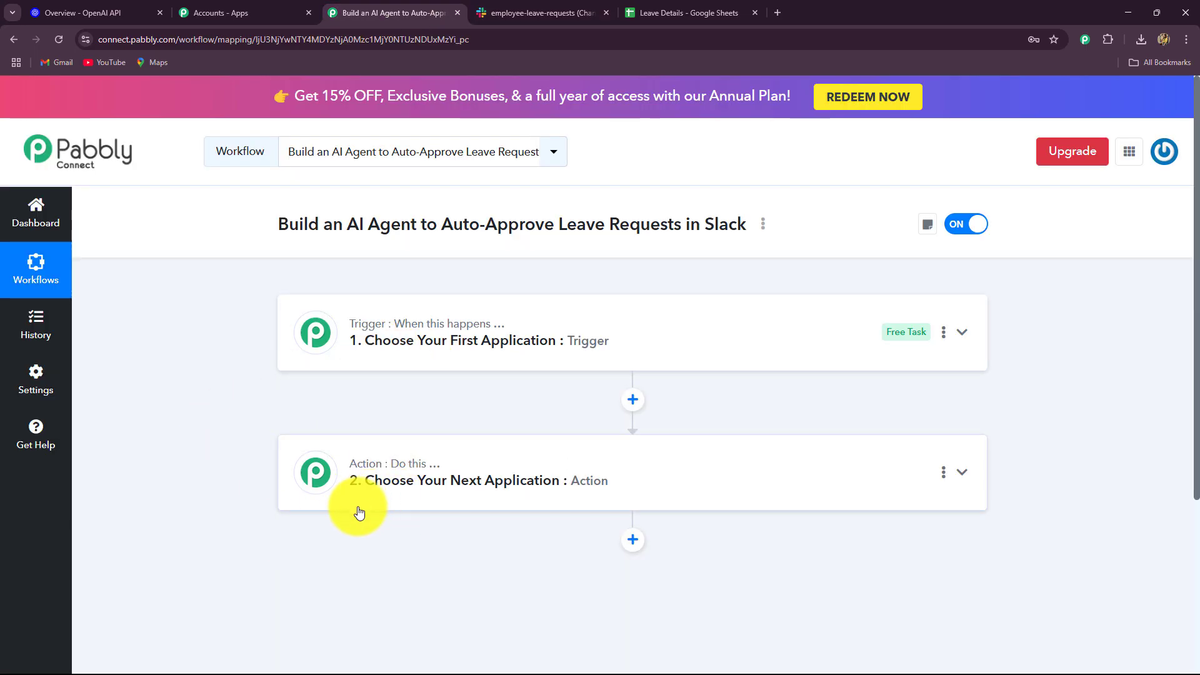
# - Add another blank action step at the end of the workflow and collapse it
pyautogui.scroll(-4, 295, 557)
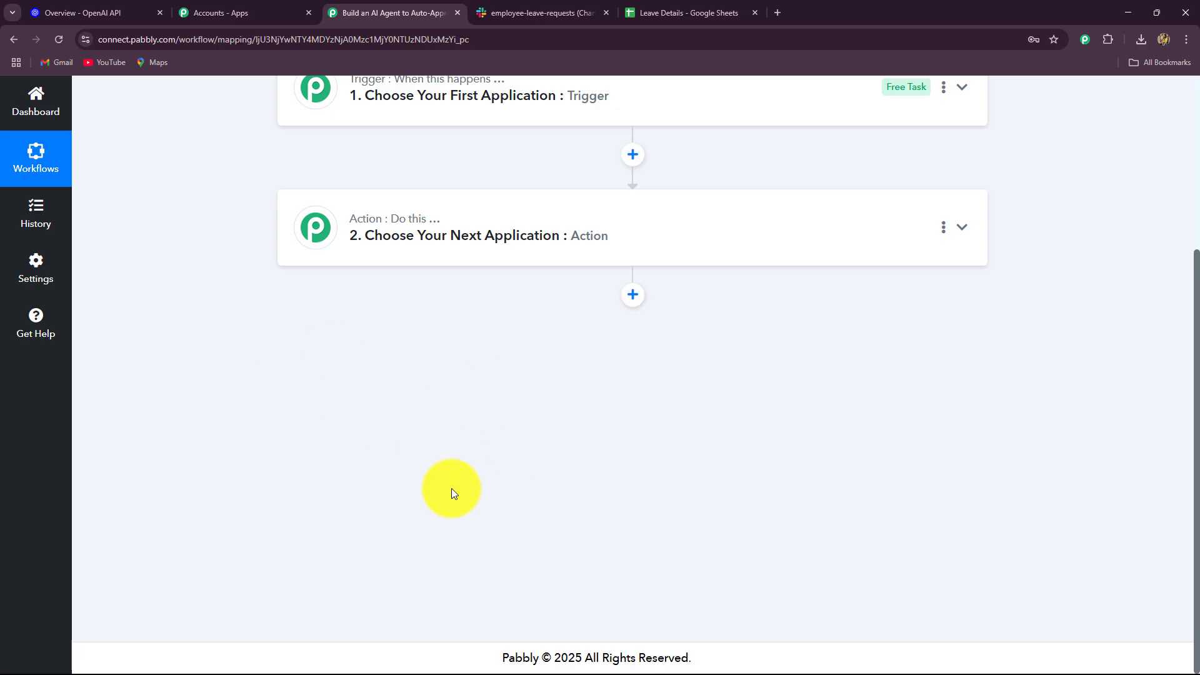
pyautogui.scroll(4, 453, 490)
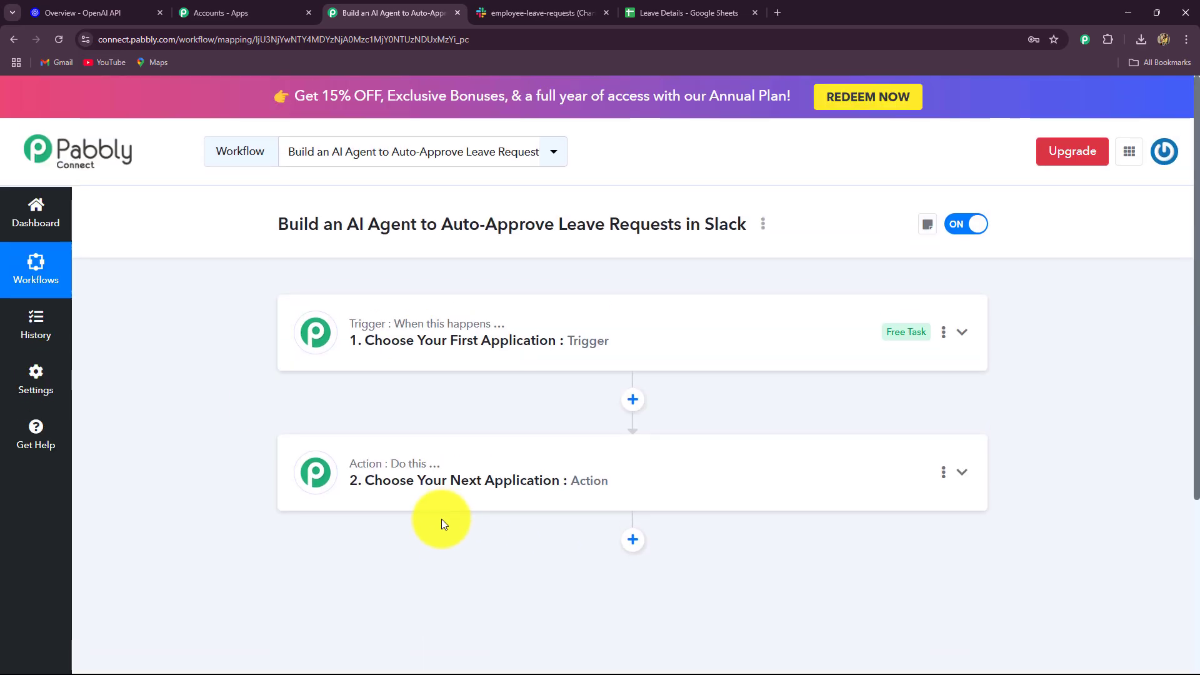
pyautogui.click(633, 539)
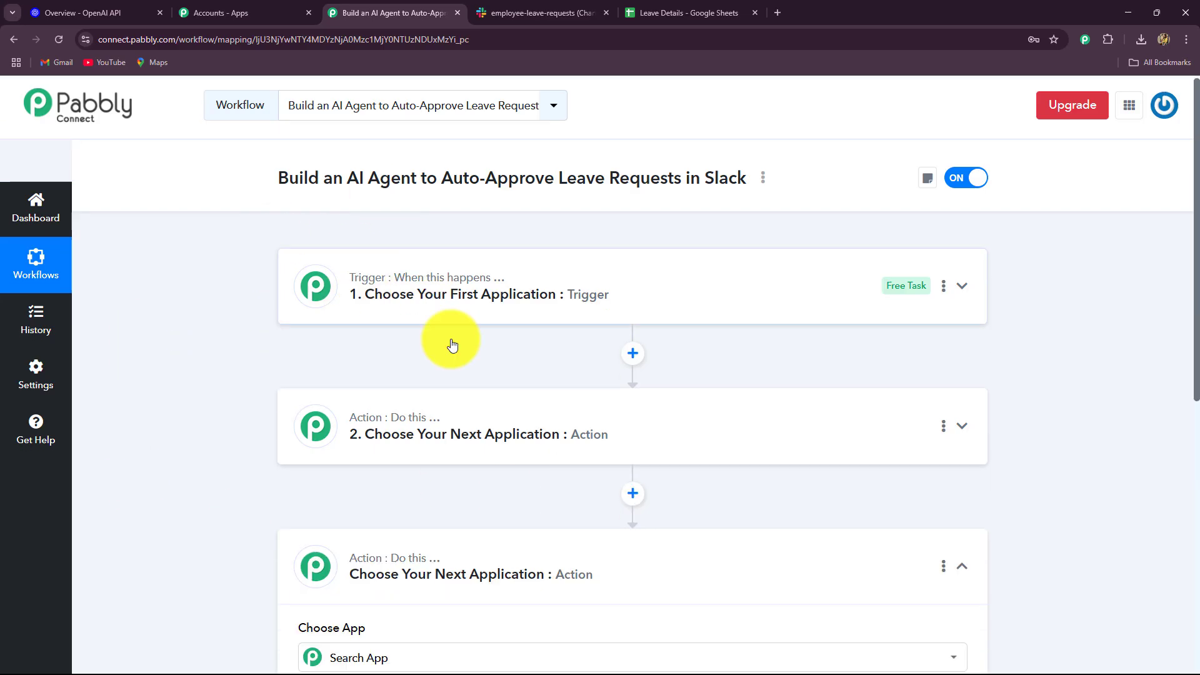
pyautogui.scroll(5, 207, 348)
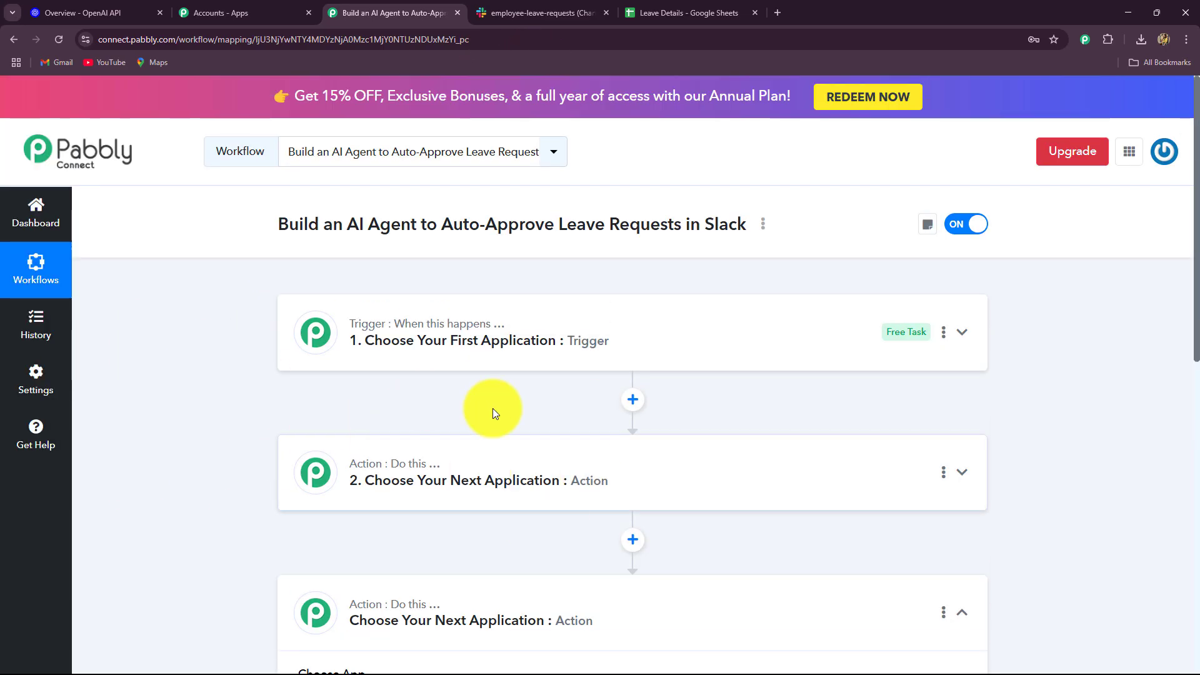
pyautogui.click(974, 617)
pyautogui.scroll(-2, 155, 406)
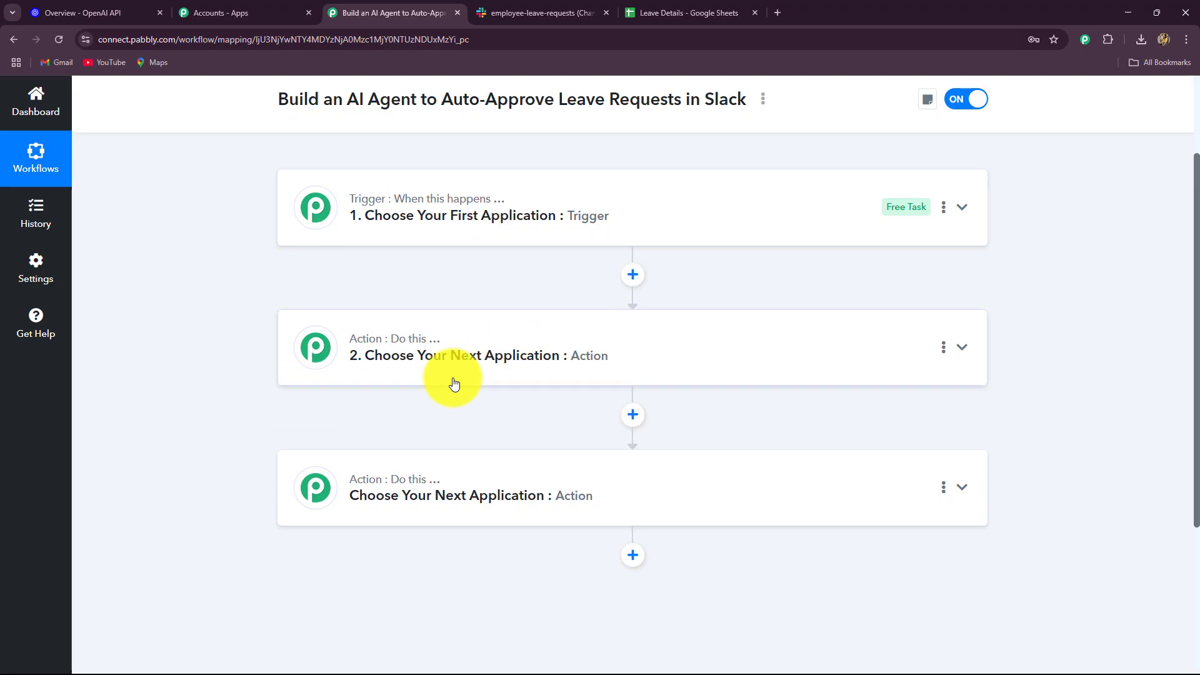
# - Check the leave balance columns in the Leave Details Google Sheet, return to the Pabbly Connect workflow and review its step outline
pyautogui.click(664, 11)
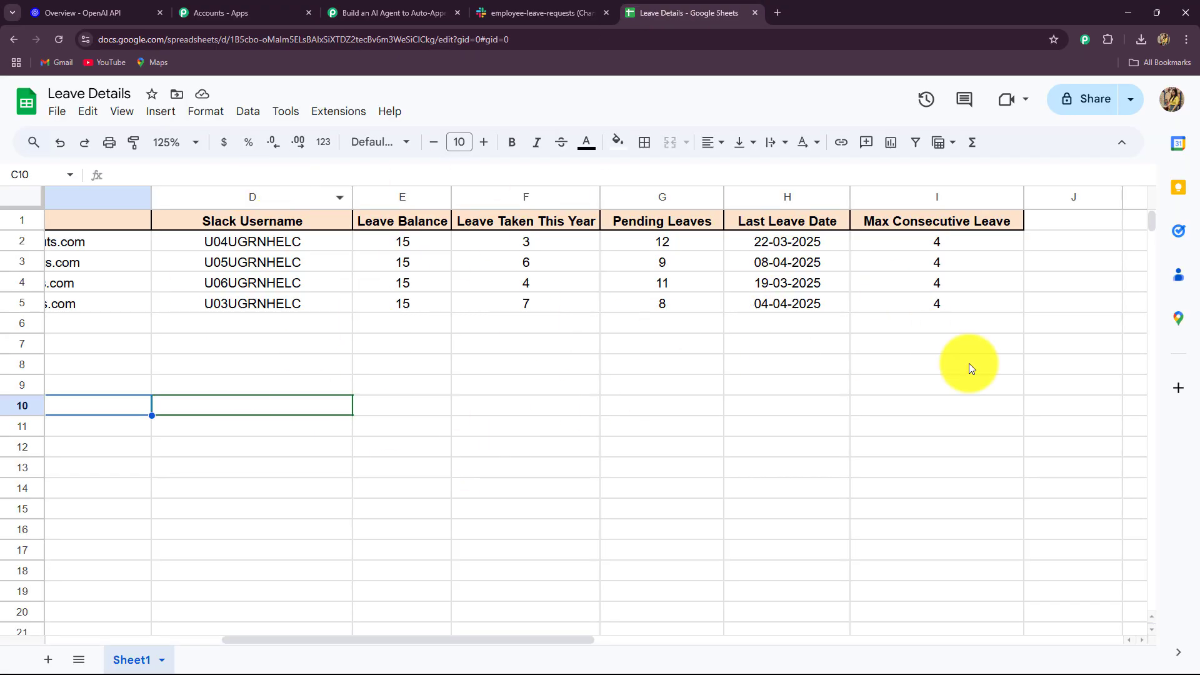
pyautogui.click(343, 8)
pyautogui.scroll(-2, 519, 433)
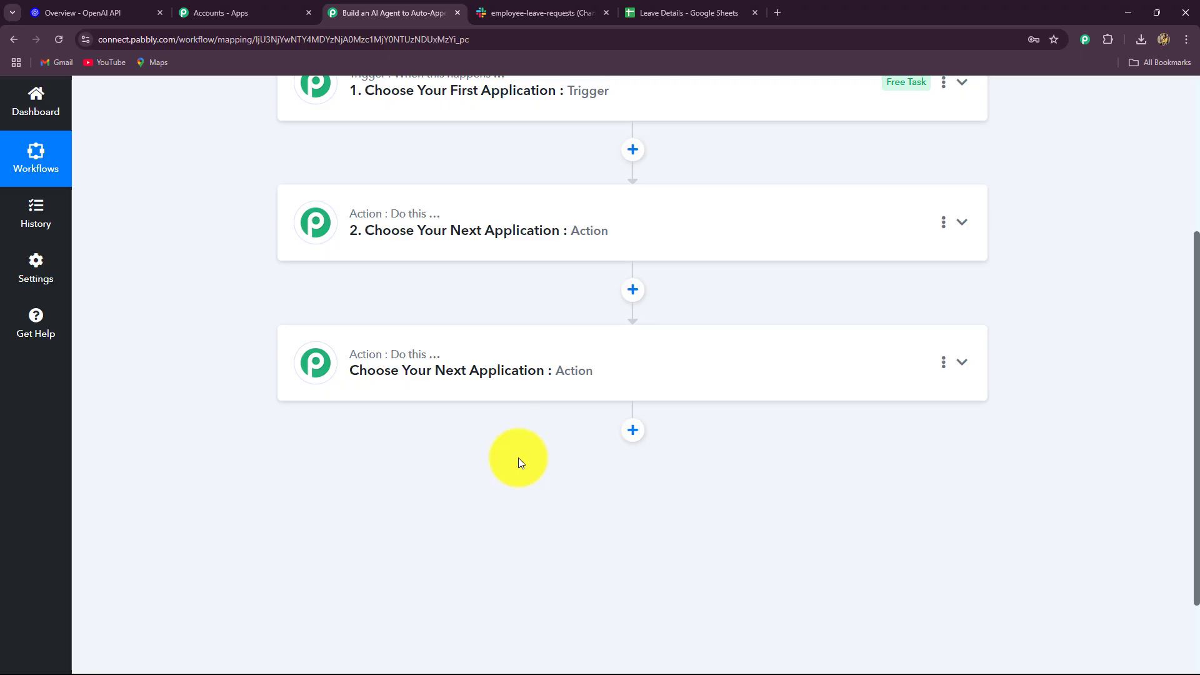
pyautogui.scroll(4, 518, 458)
pyautogui.scroll(-4, 249, 450)
pyautogui.scroll(2, 249, 450)
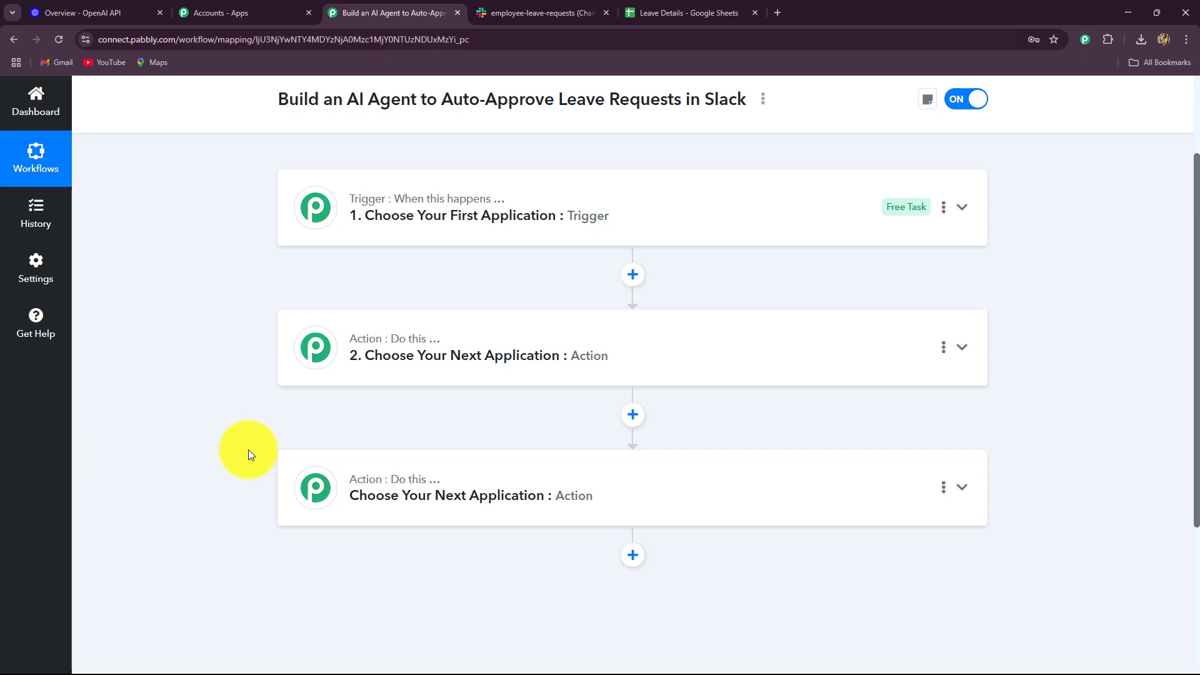
pyautogui.scroll(2, 249, 449)
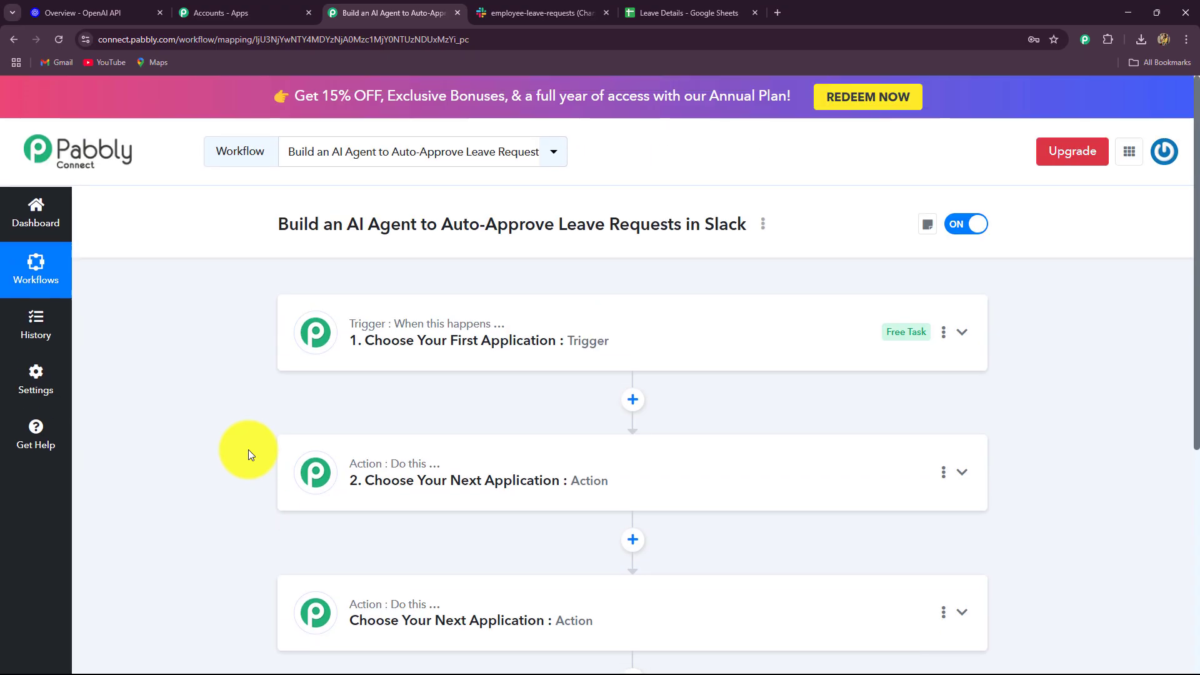
# - Expand the workflow's trigger step and choose Slack as its app
pyautogui.click(309, 329)
pyautogui.scroll(-2, 125, 327)
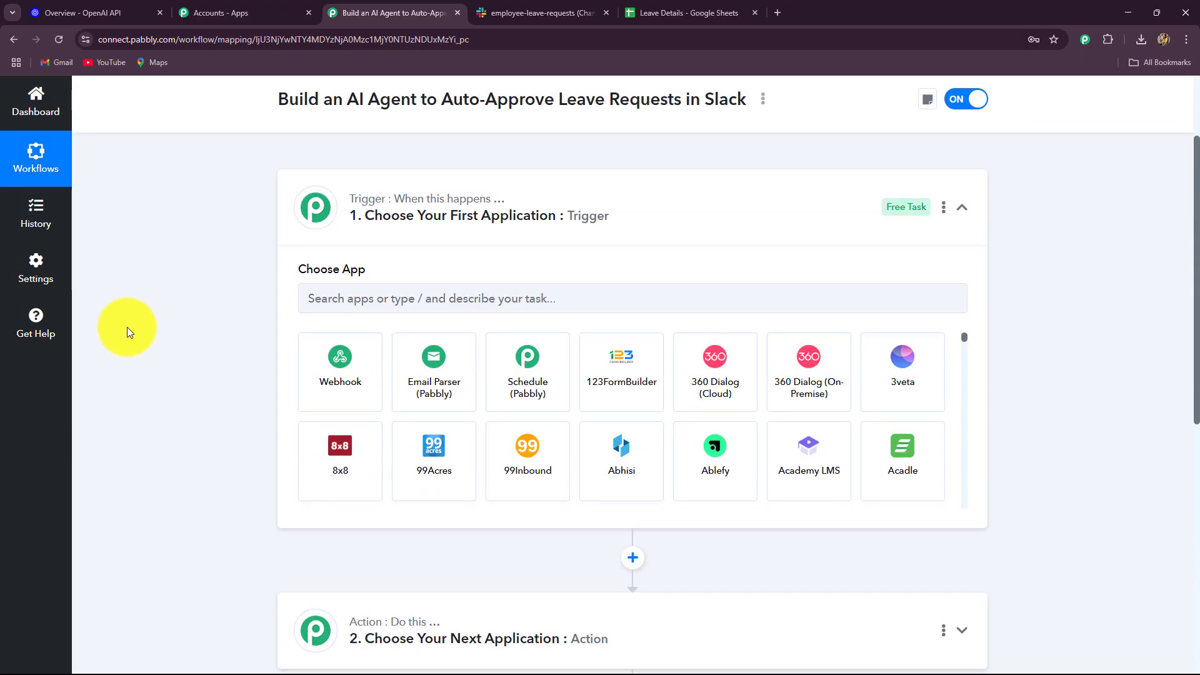
pyautogui.scroll(-2, 188, 341)
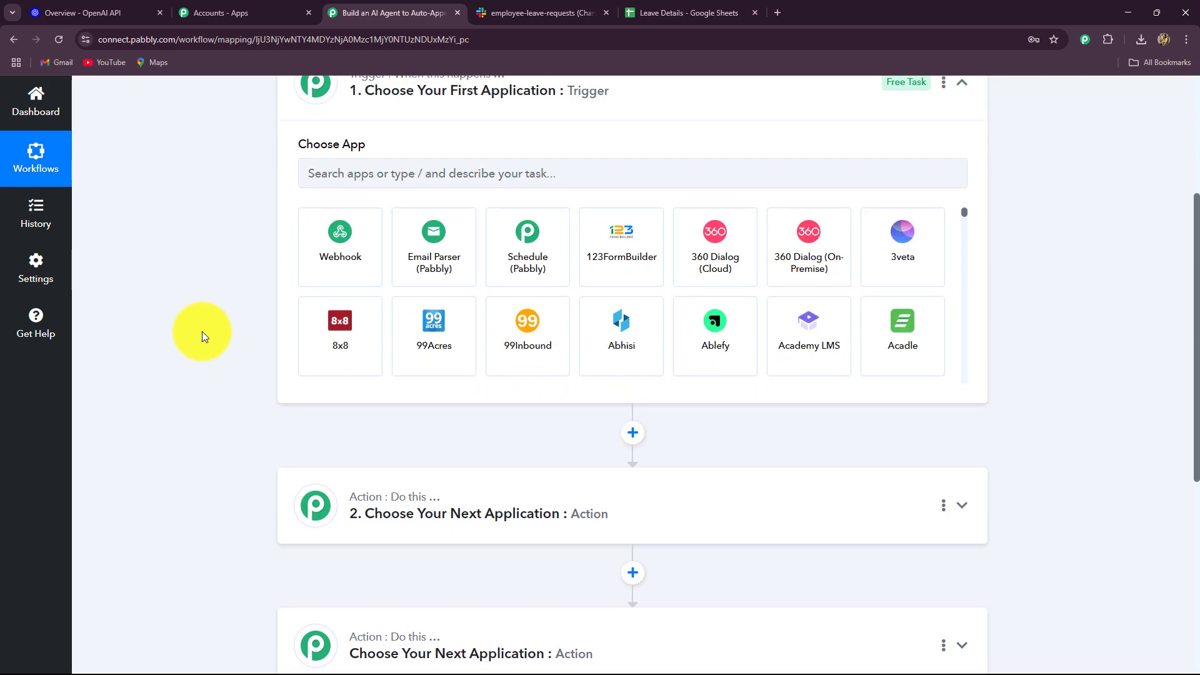
pyautogui.scroll(2, 226, 281)
pyautogui.click(329, 304)
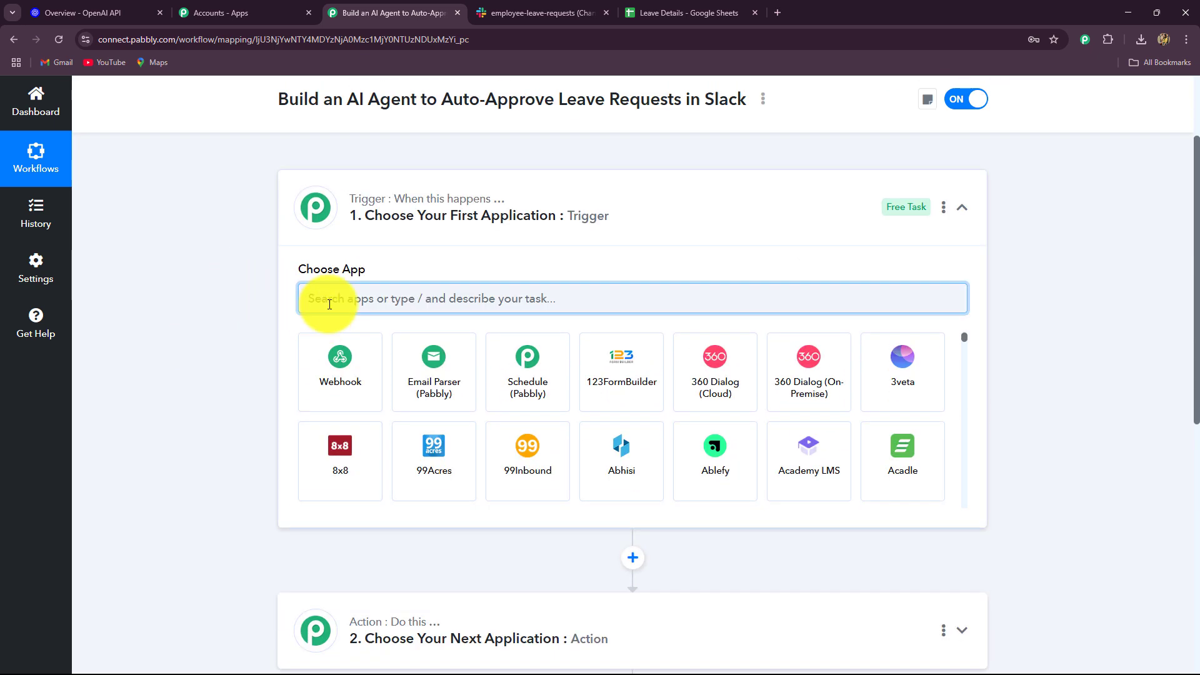
pyautogui.write('Slac')
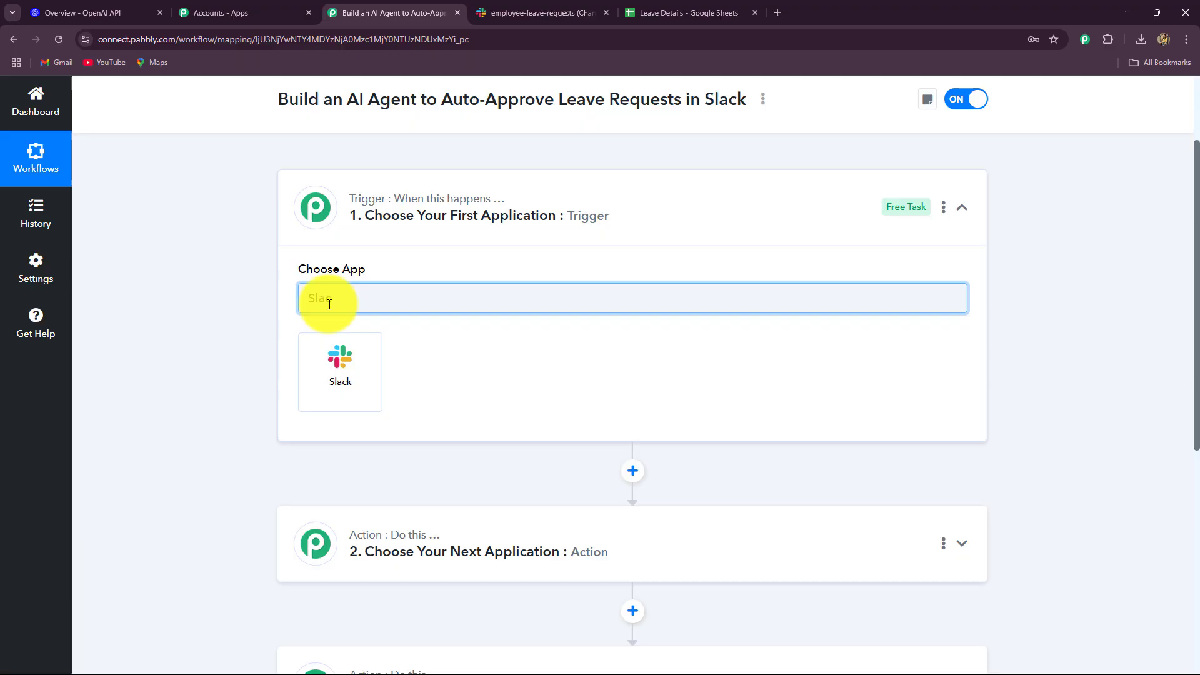
pyautogui.click(338, 381)
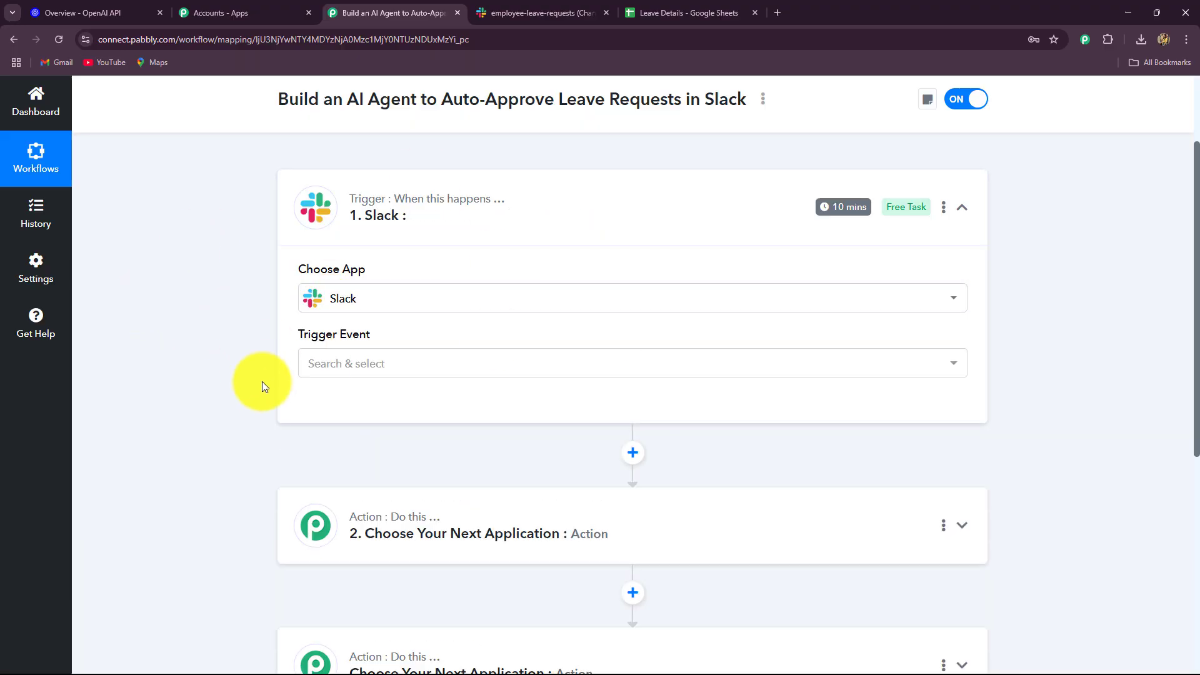
# - Set the Slack trigger event to New Message
pyautogui.scroll(-2, 257, 384)
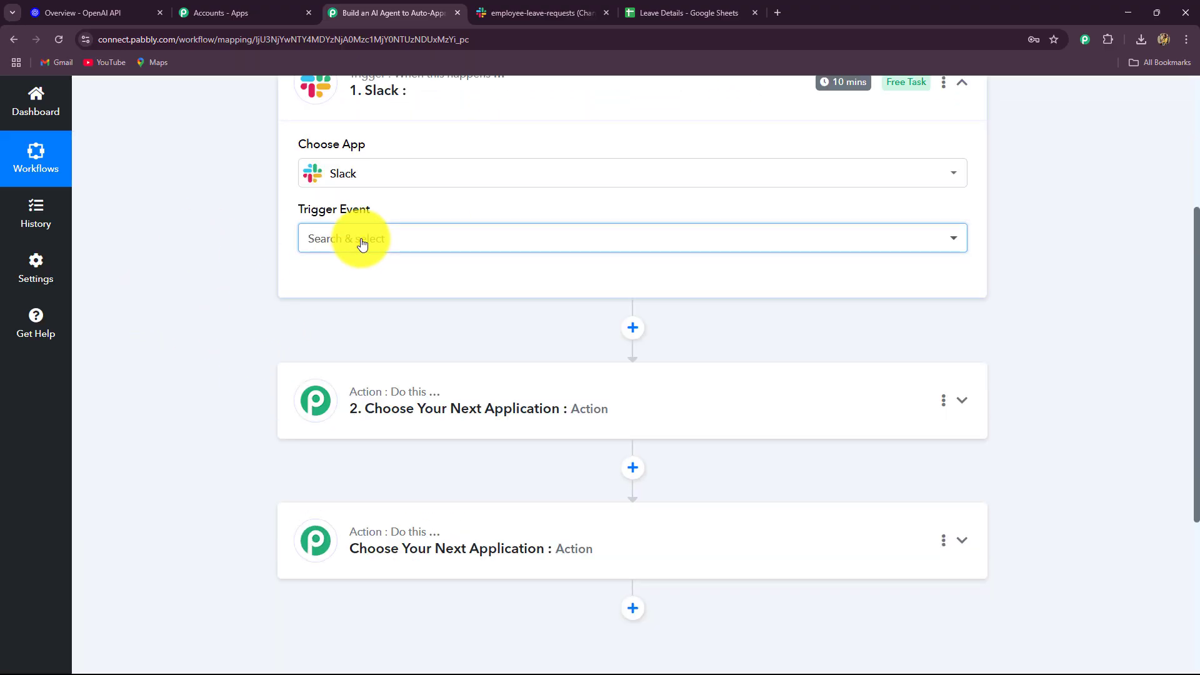
pyautogui.click(362, 239)
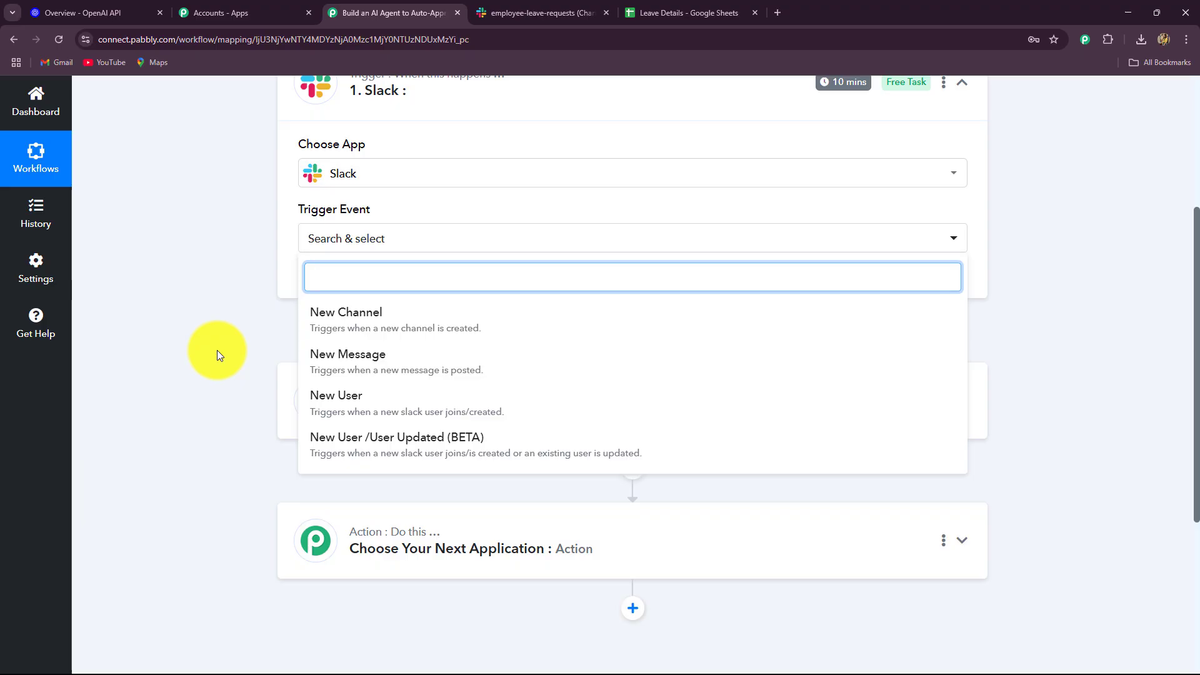
pyautogui.click(352, 371)
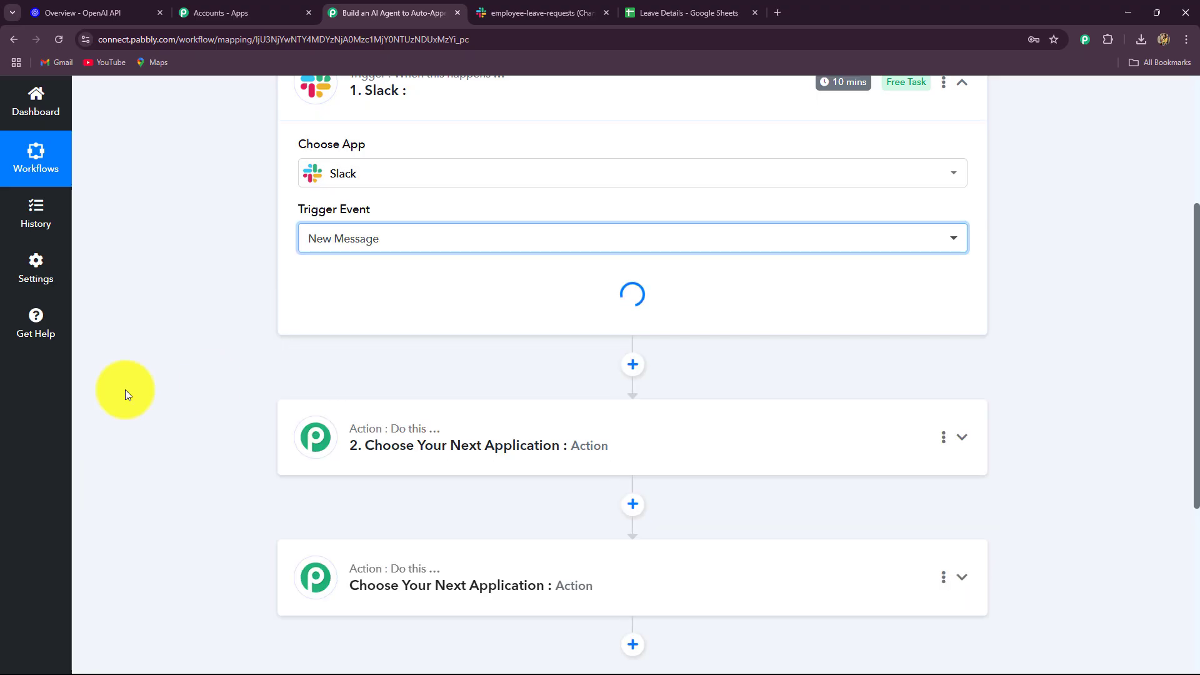
# - Check the employee-leave-requests channel in Slack and return to the Pabbly Connect workflow
pyautogui.click(520, 19)
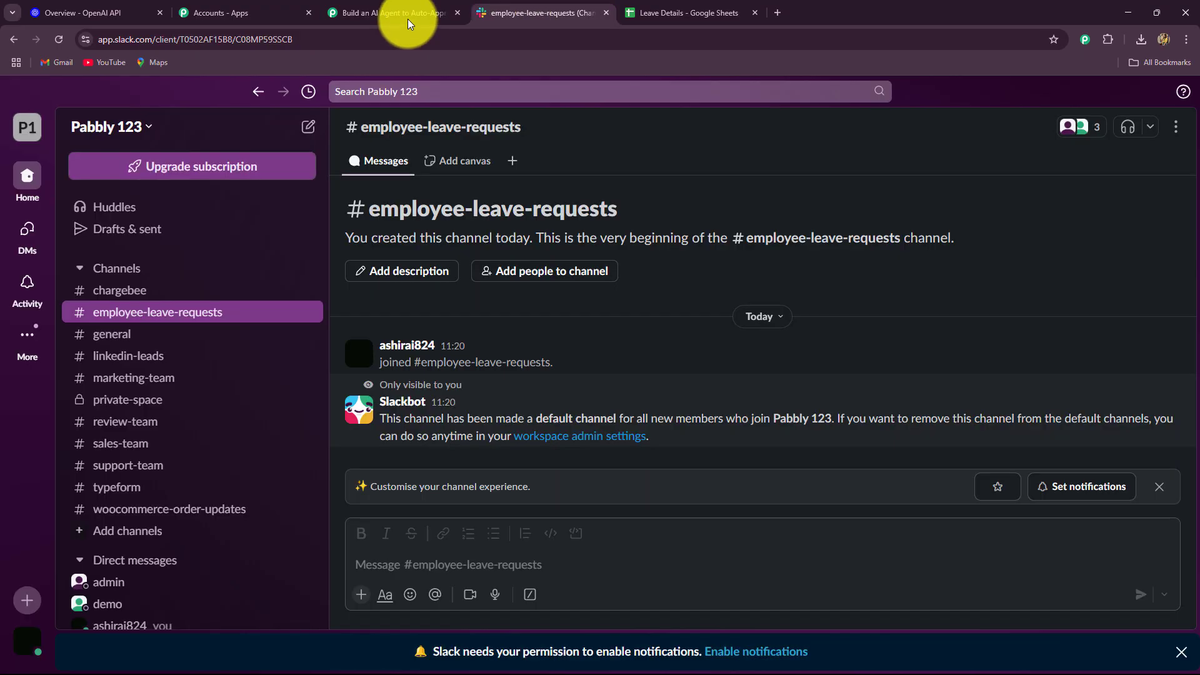
pyautogui.click(403, 17)
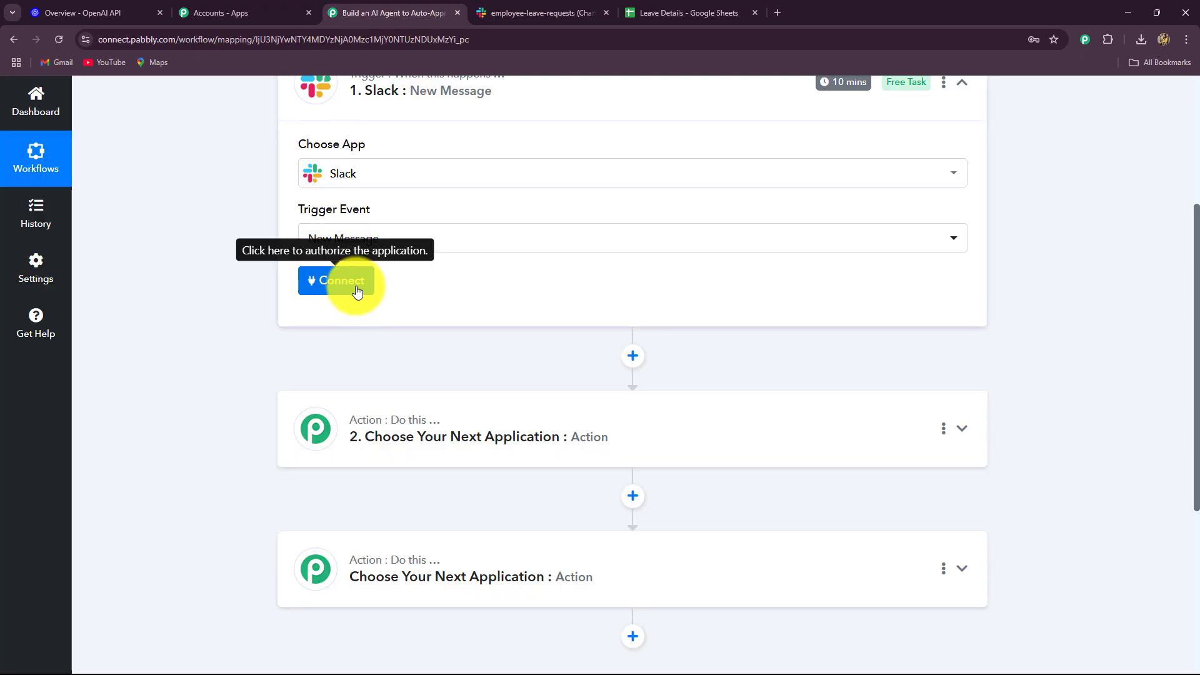
pyautogui.click(505, 7)
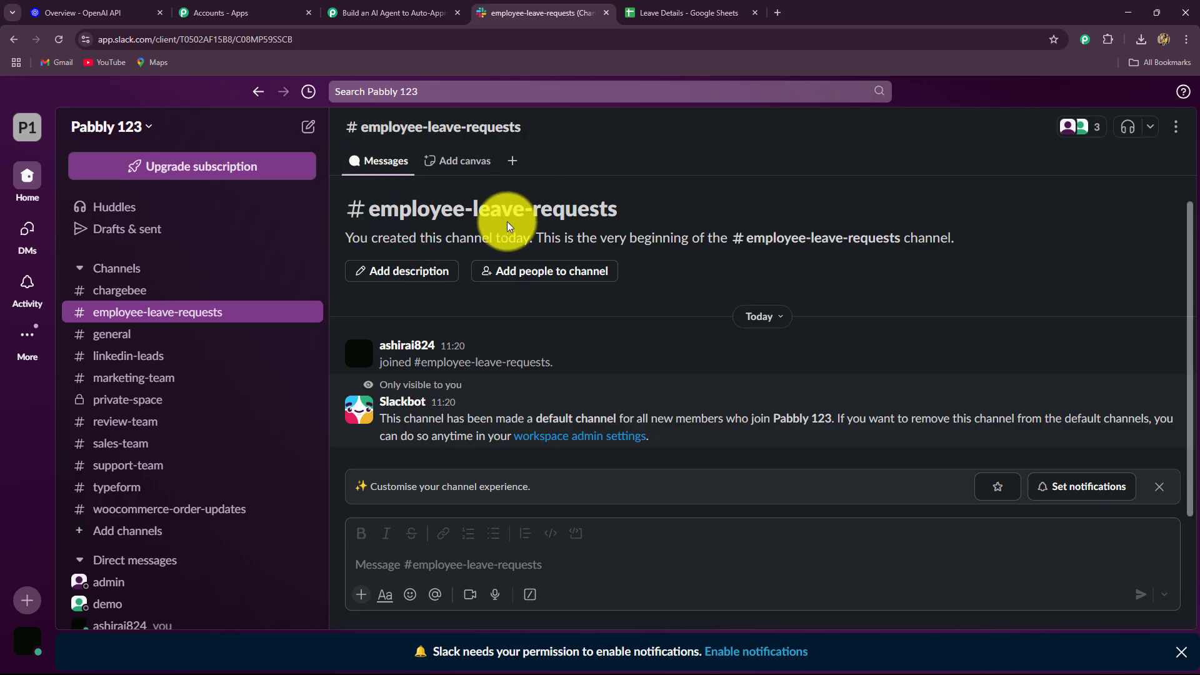
pyautogui.click(350, 12)
# - Start connecting the Slack trigger through a new connection, up to the token type request
pyautogui.click(335, 279)
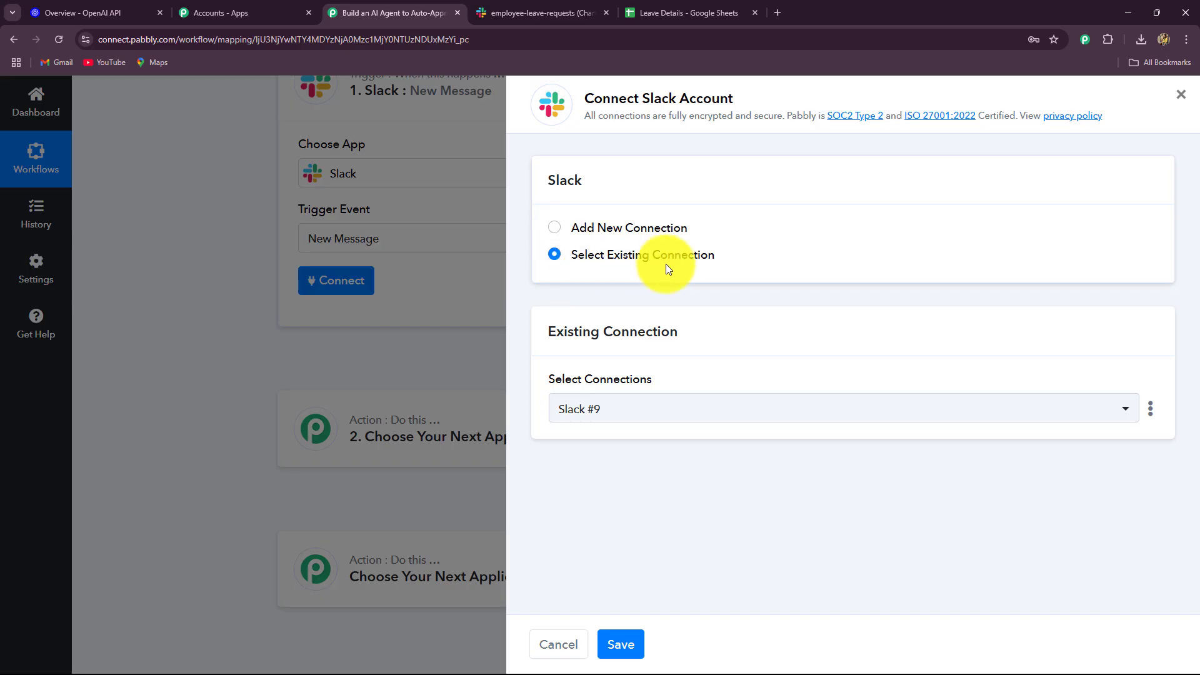
pyautogui.click(554, 228)
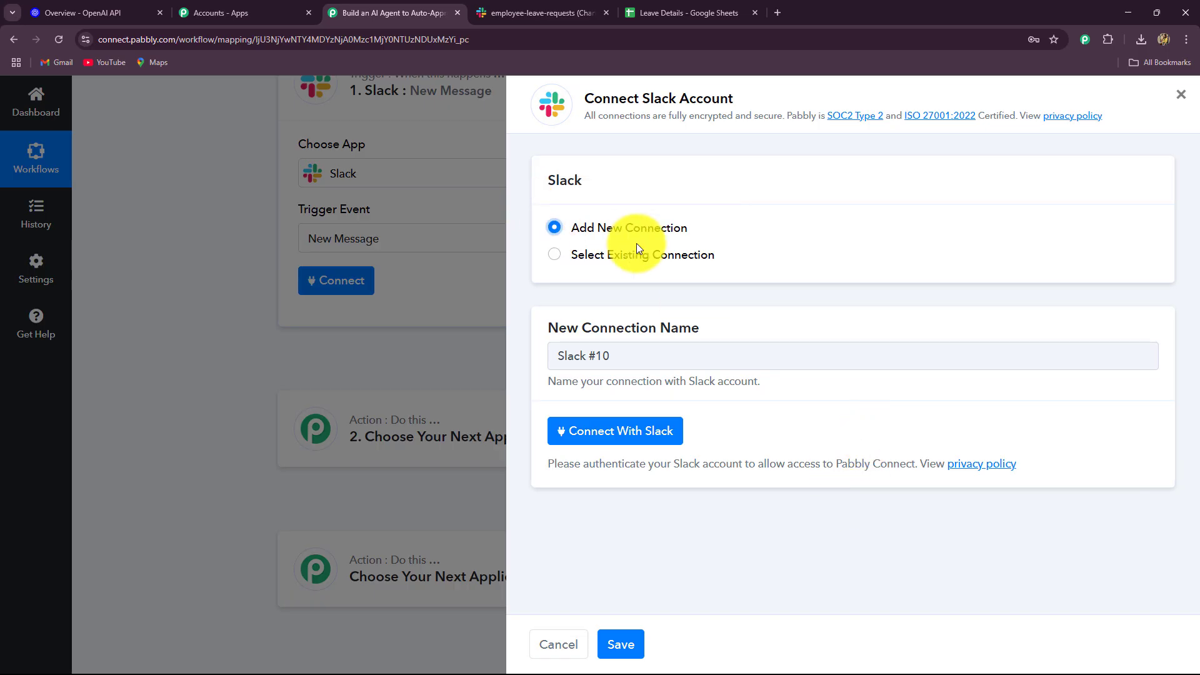
pyautogui.click(612, 430)
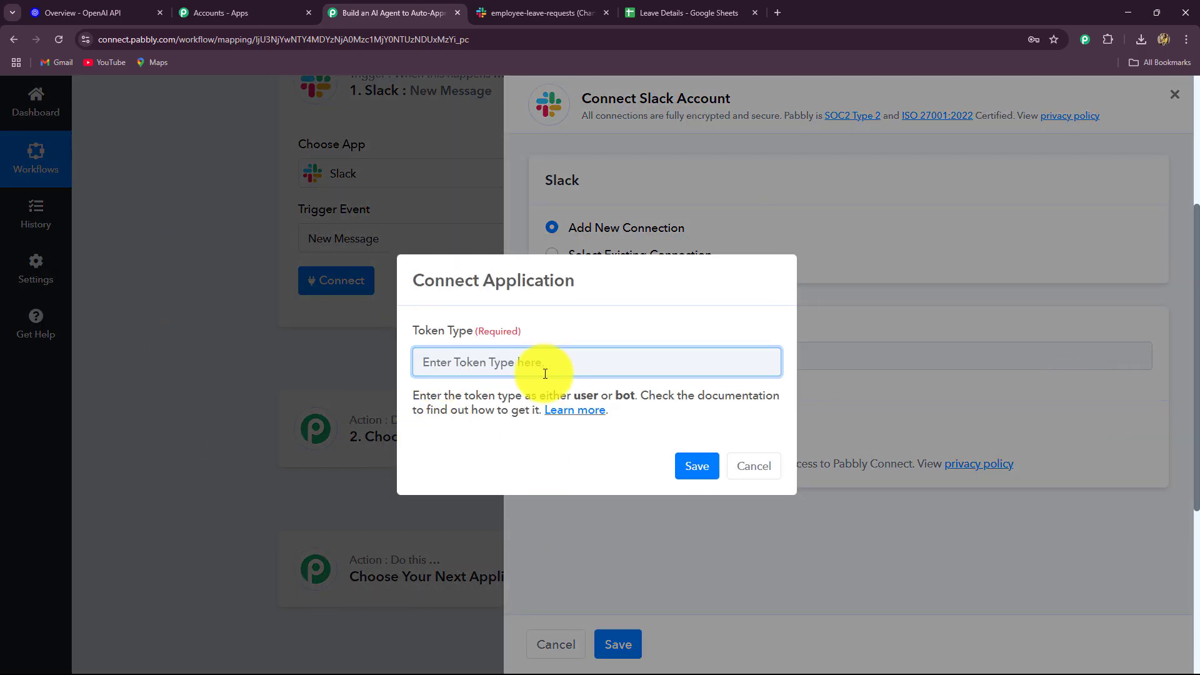
pyautogui.moveTo(606, 396); pyautogui.dragTo(629, 410)
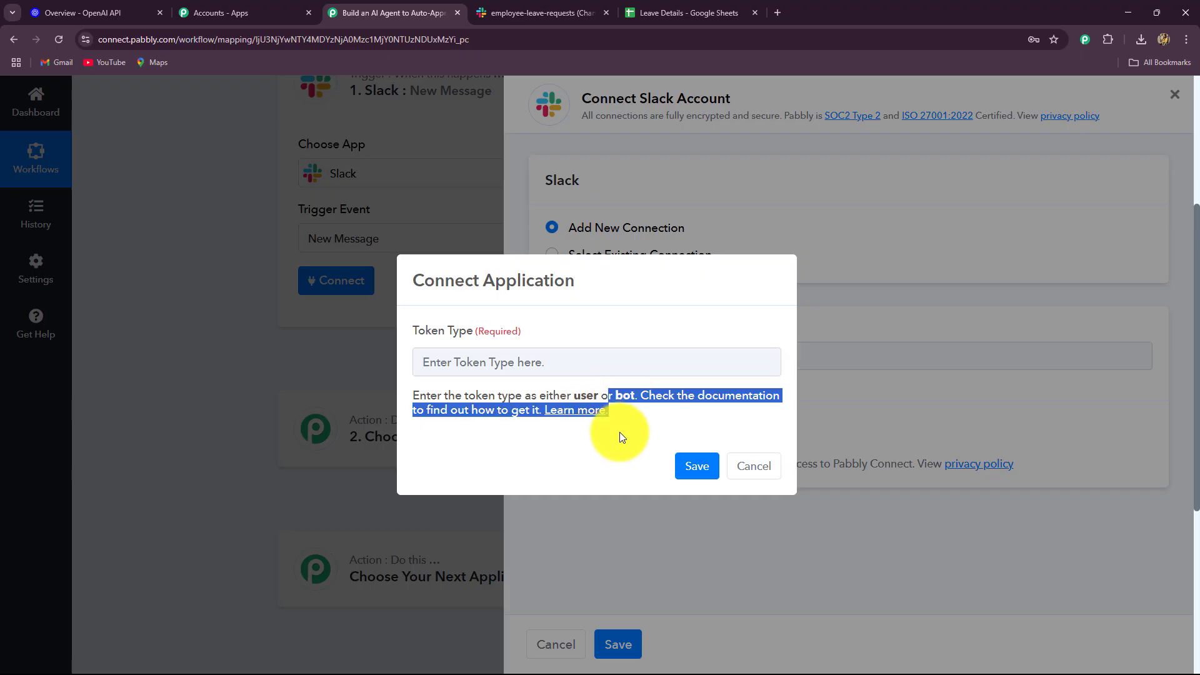
pyautogui.click(620, 433)
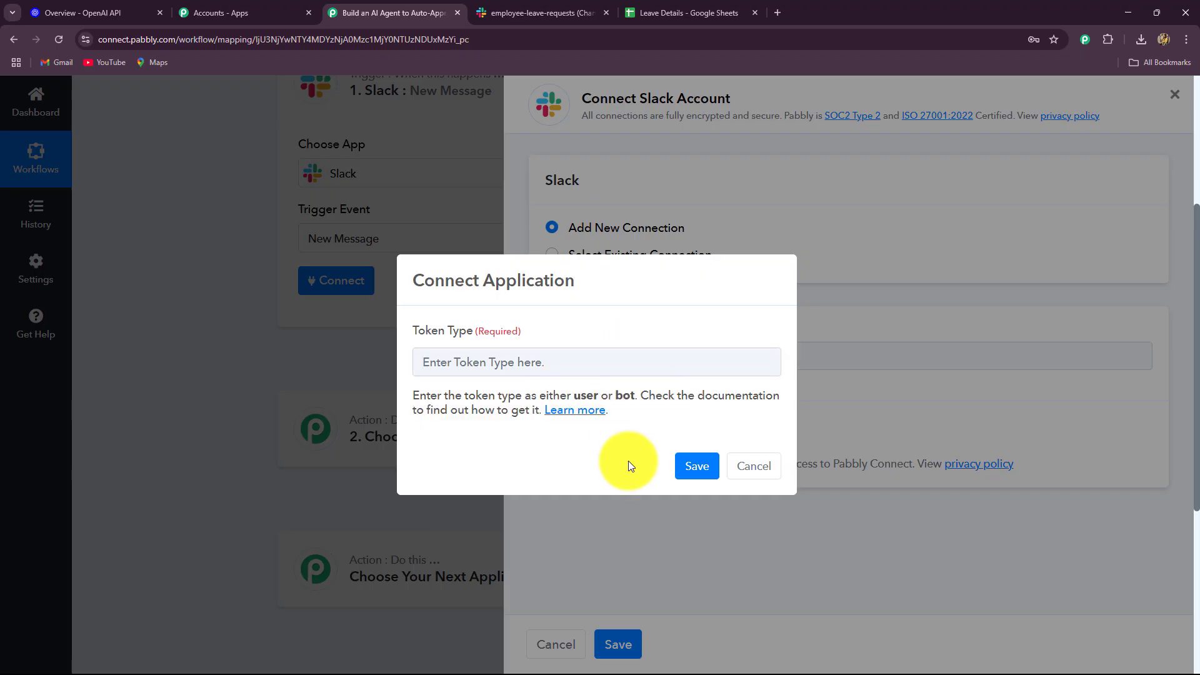
# - Open the Slack token type documentation and examine the permissions listed for the user and bot tokens
pyautogui.click(579, 413)
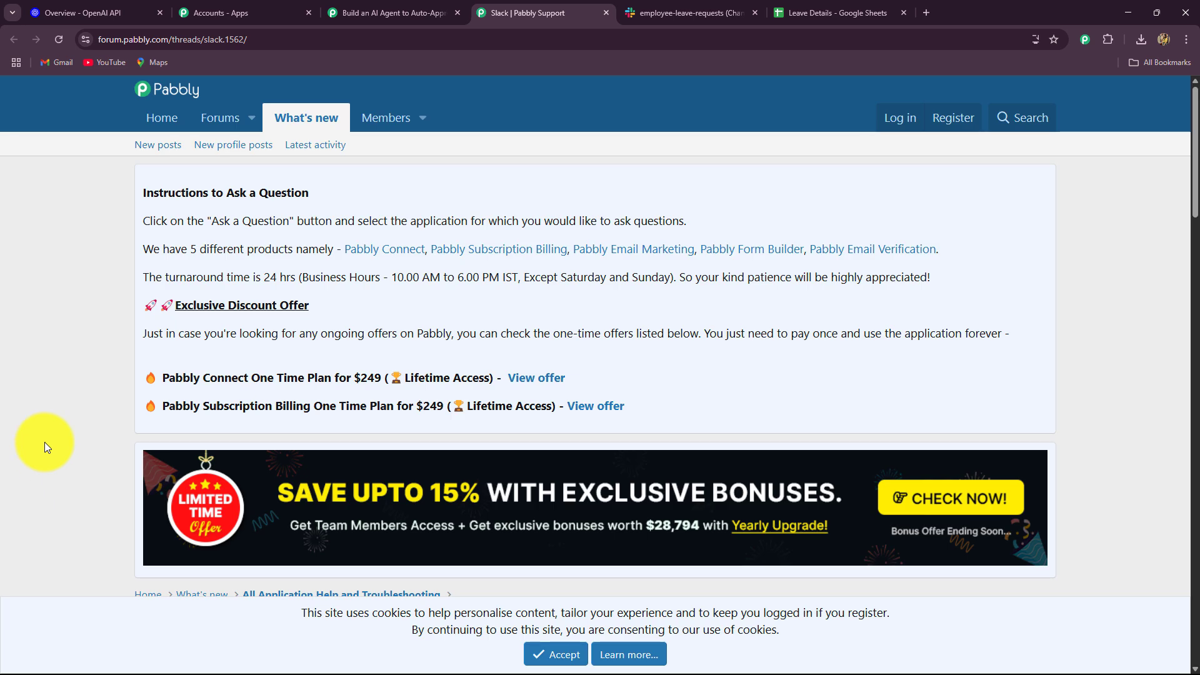
pyautogui.scroll(-8, 44, 441)
pyautogui.scroll(3, 44, 441)
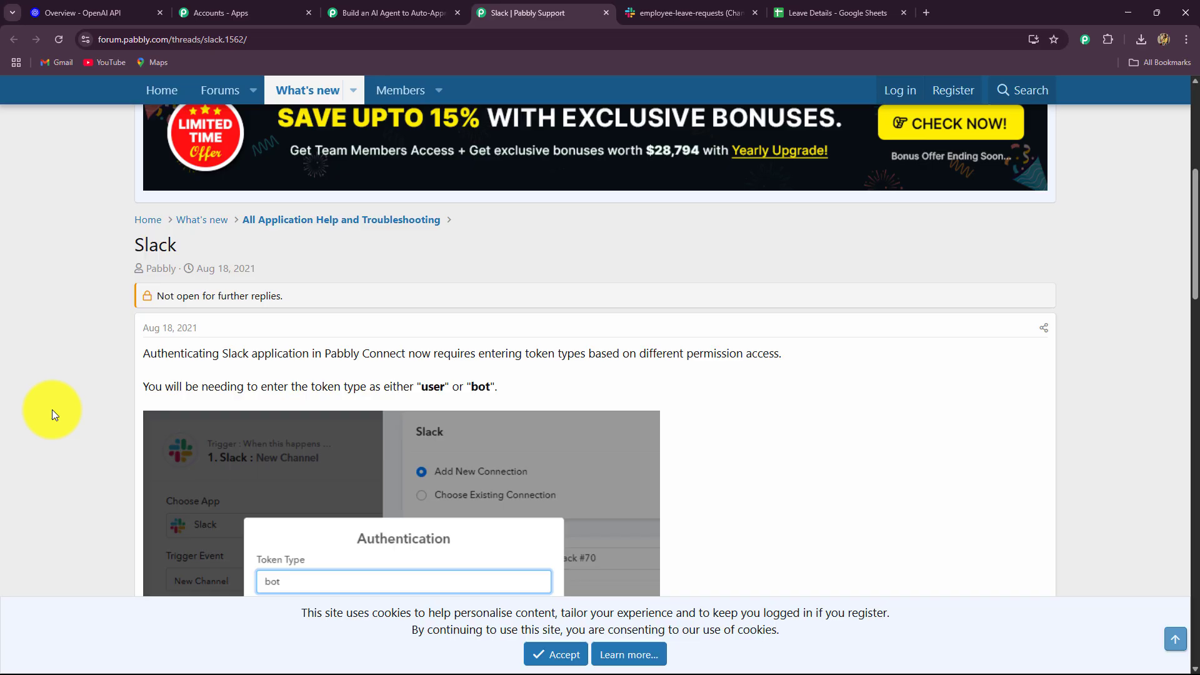
pyautogui.scroll(-4, 51, 410)
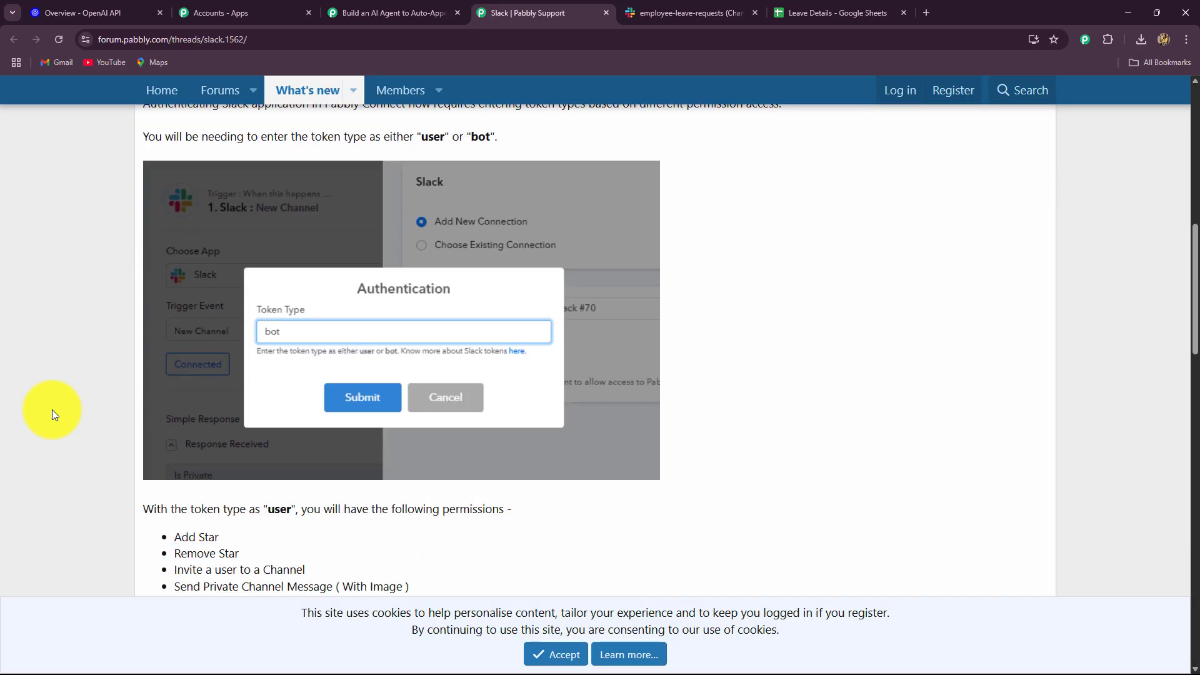
pyautogui.scroll(-4, 51, 410)
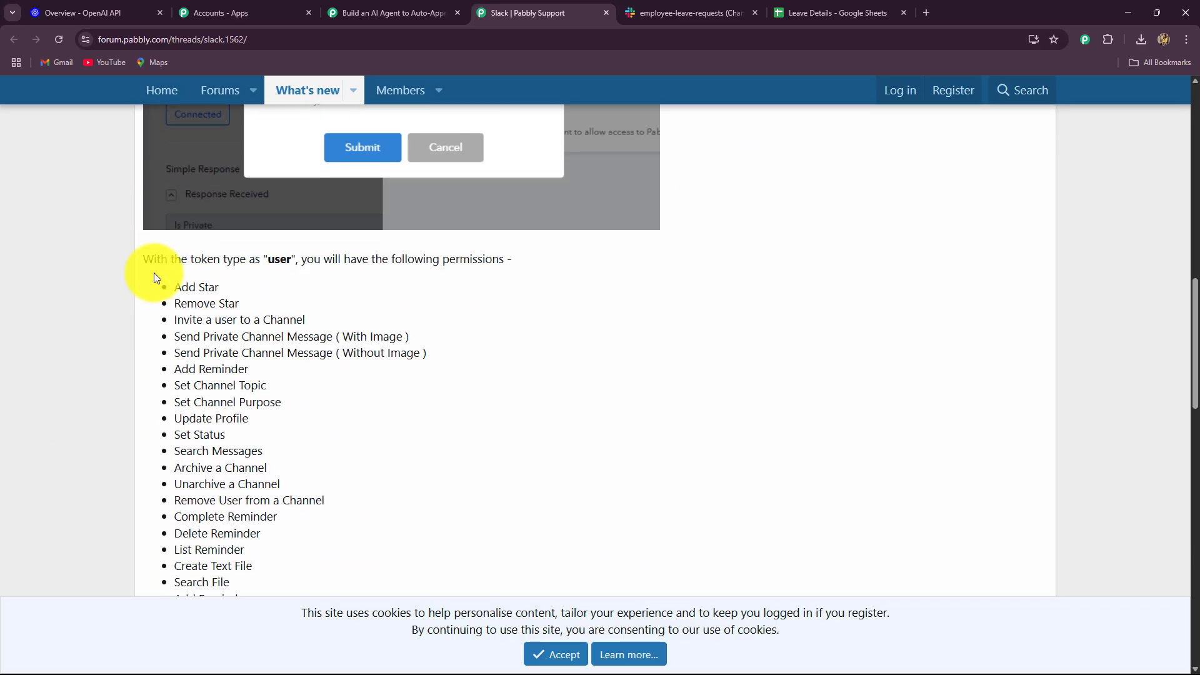
pyautogui.doubleClick(279, 259)
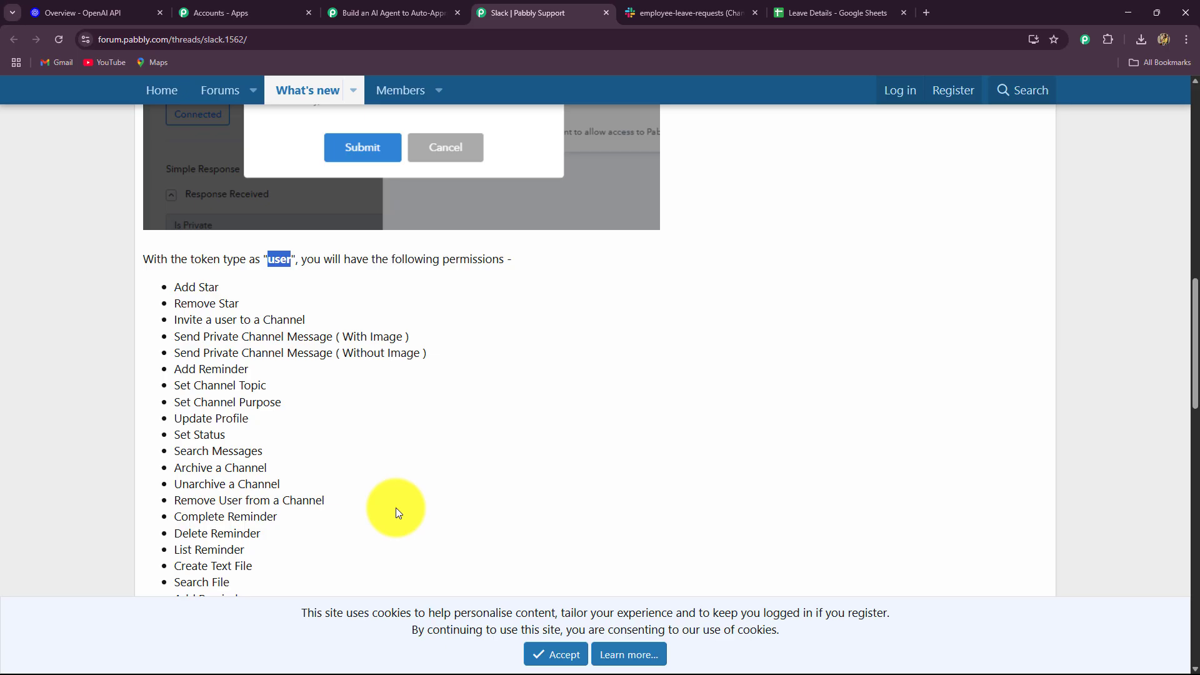
pyautogui.scroll(-10, 396, 460)
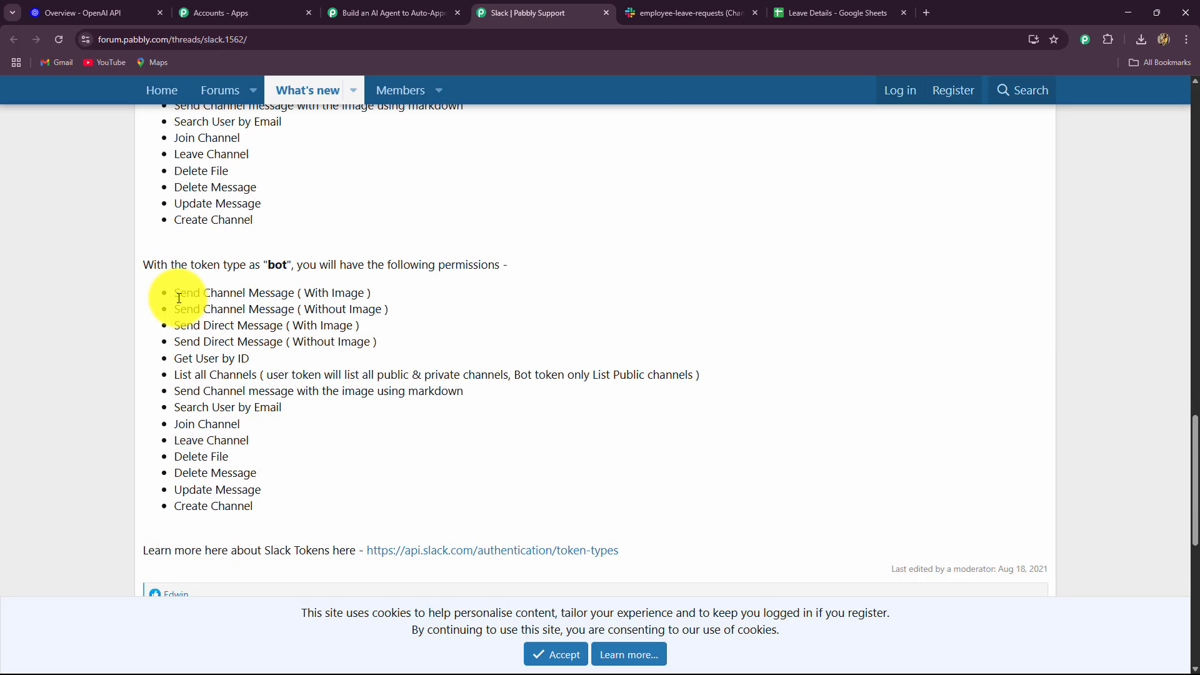
pyautogui.moveTo(172, 293); pyautogui.dragTo(259, 526)
pyautogui.click(365, 470)
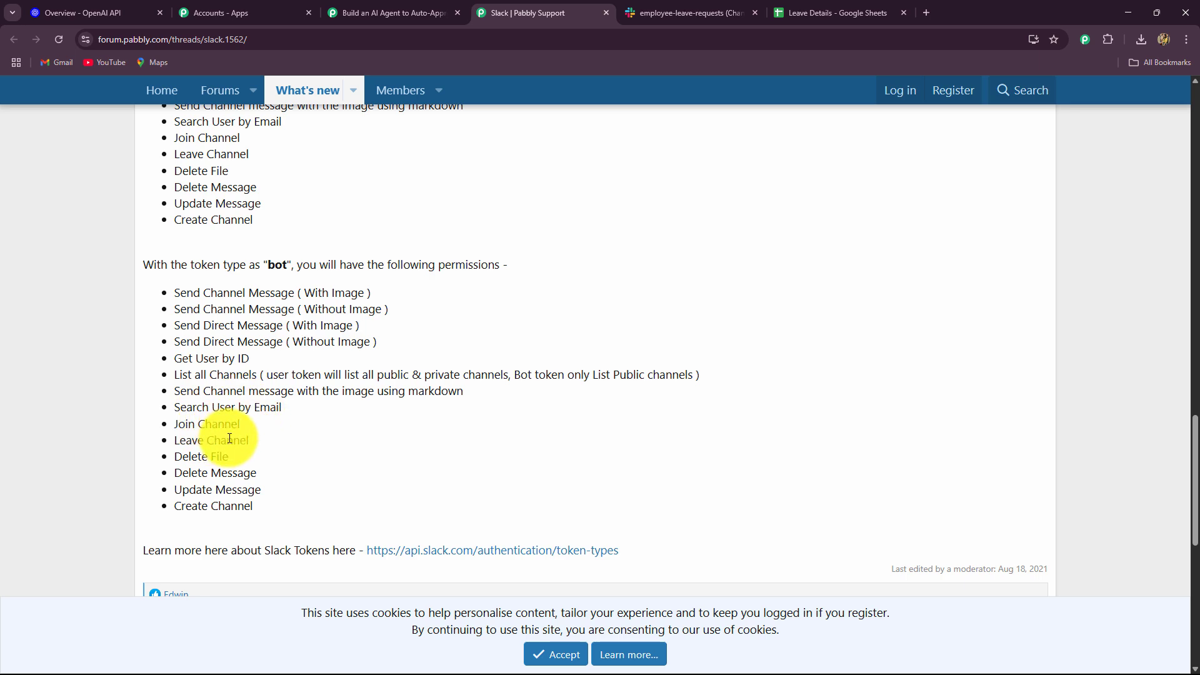
pyautogui.moveTo(269, 266); pyautogui.dragTo(283, 270)
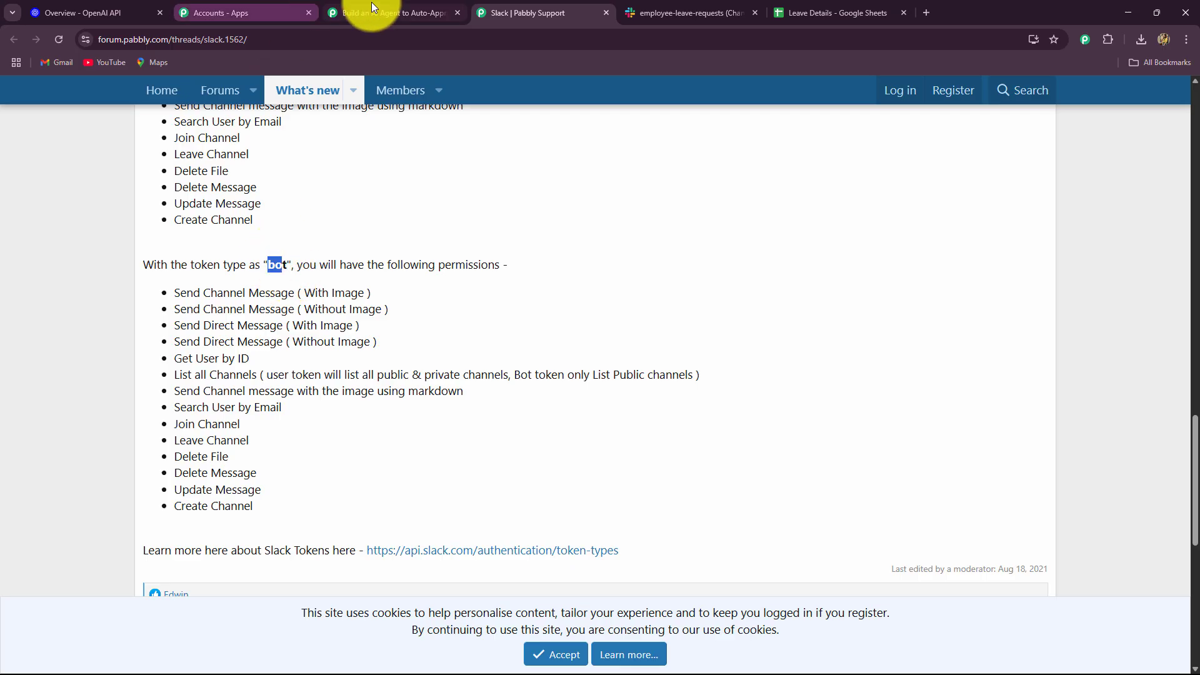
# - Return to the Pabbly Connect workflow, set the token type to bot and authorize the new Slack connection
pyautogui.click(406, 3)
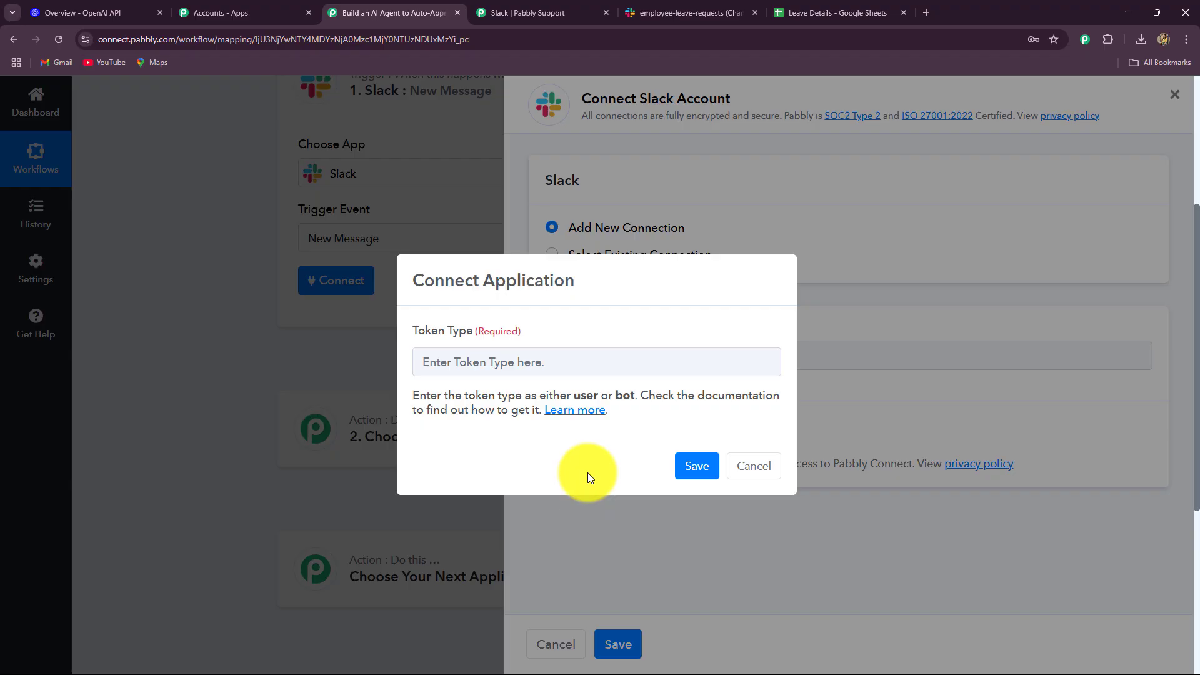
pyautogui.click(486, 357)
pyautogui.write('bot')
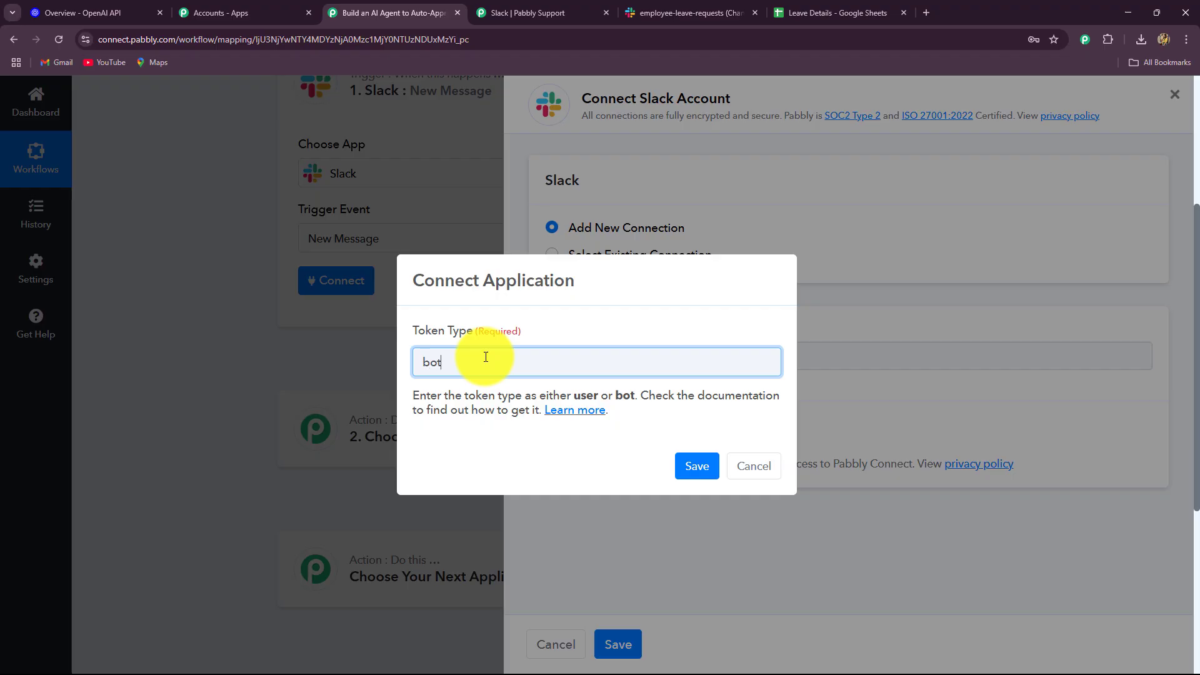
pyautogui.click(696, 465)
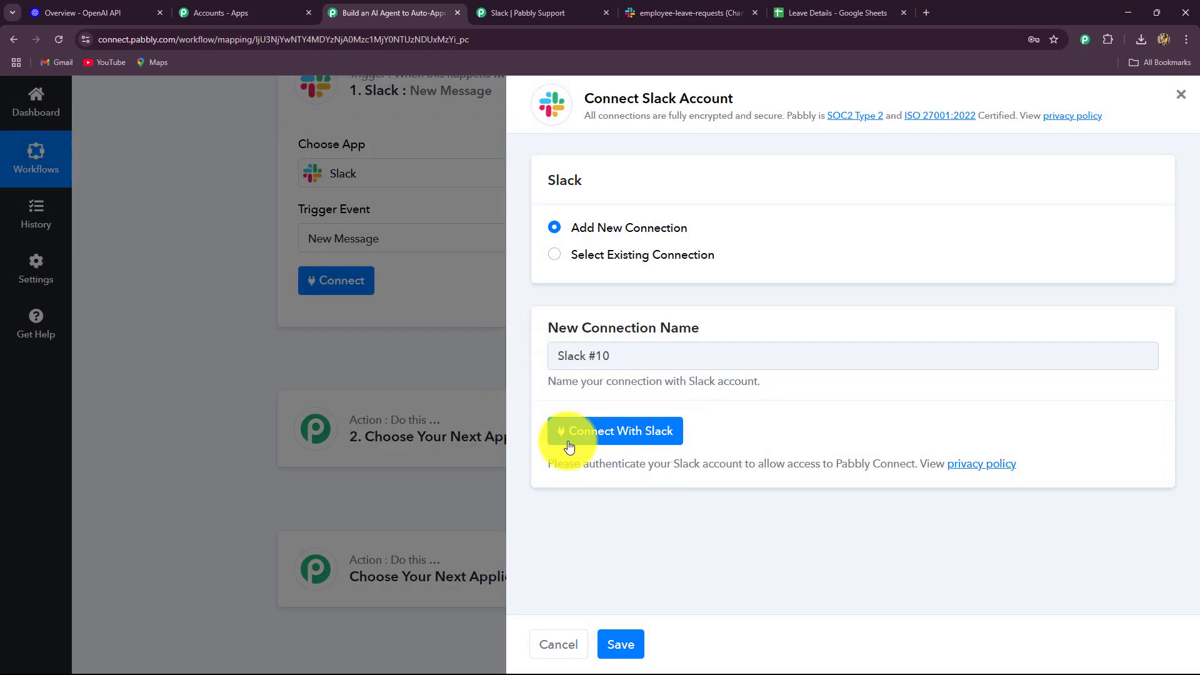
pyautogui.click(553, 432)
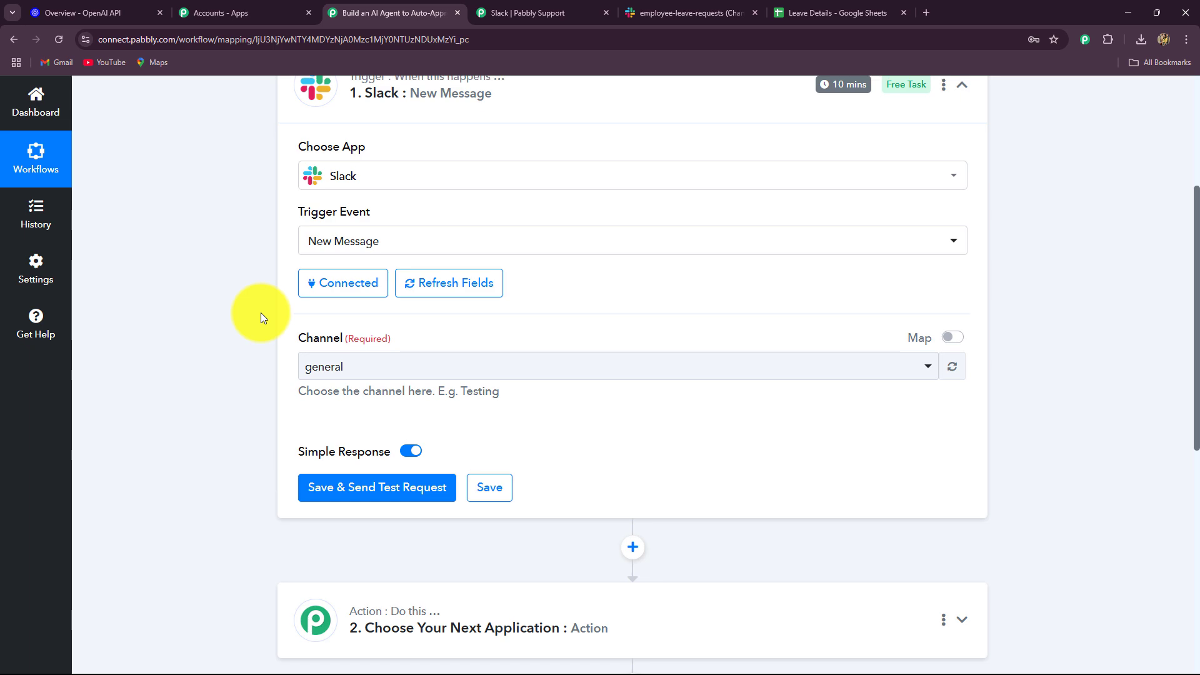
# - Set the Slack trigger's channel to employee-leave-requests
pyautogui.scroll(-5, 200, 370)
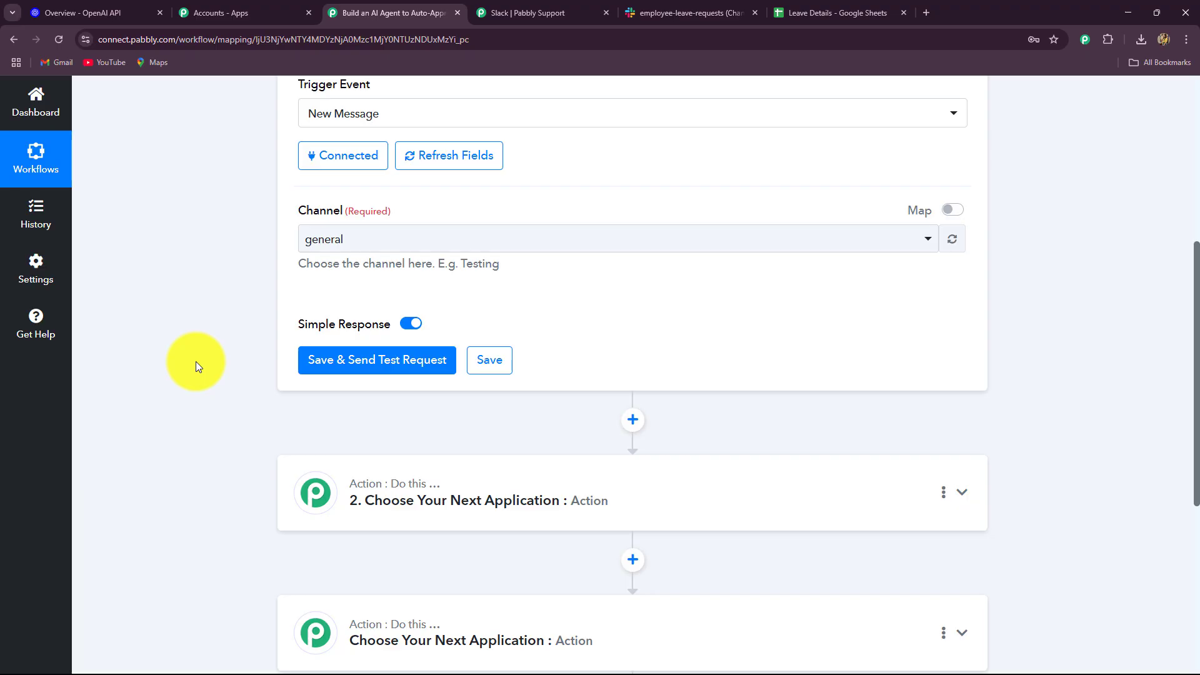
pyautogui.scroll(2, 196, 361)
pyautogui.scroll(-2, 197, 362)
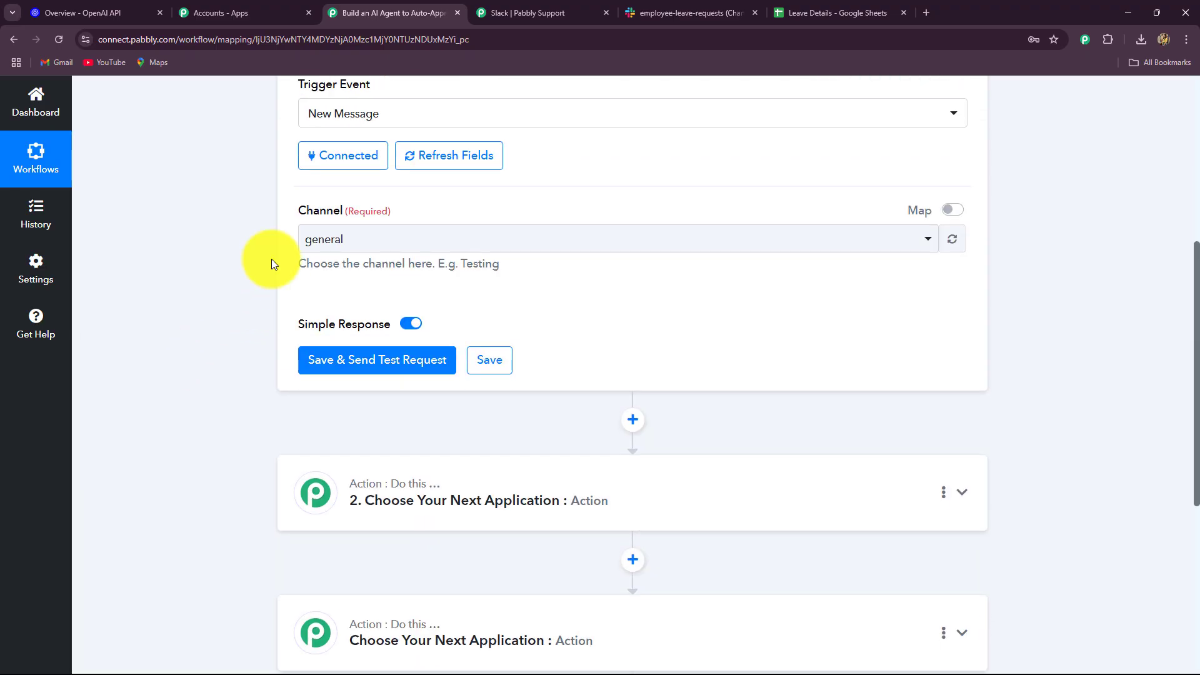
pyautogui.click(382, 239)
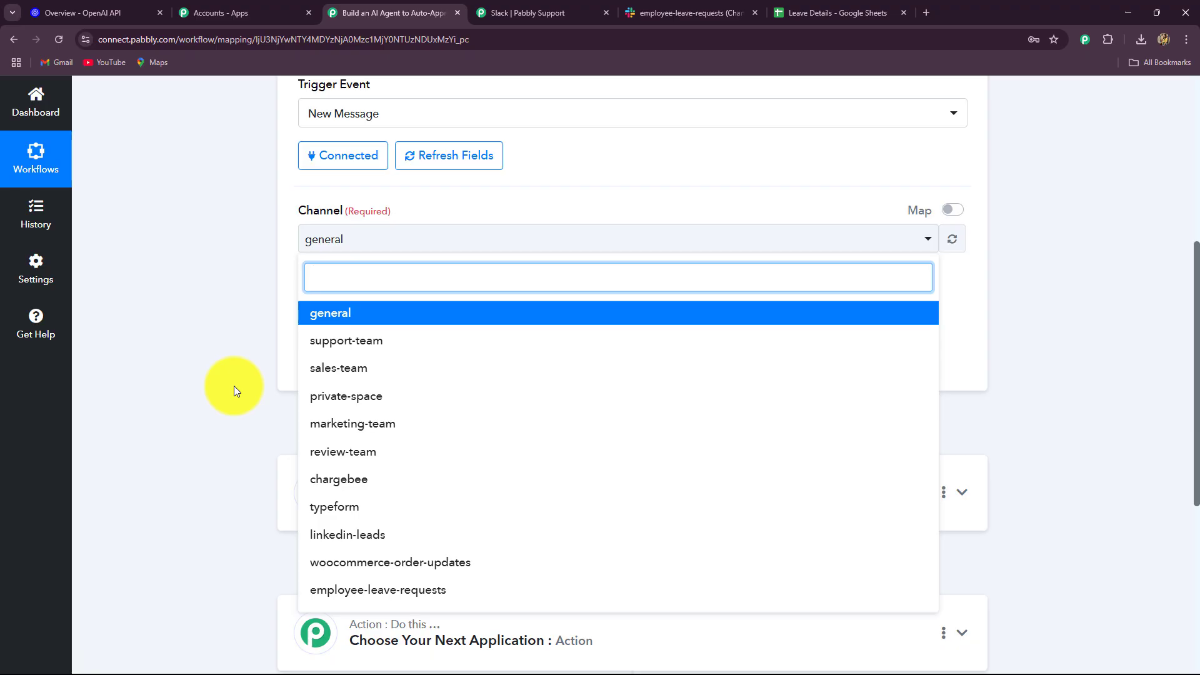
pyautogui.write('em')
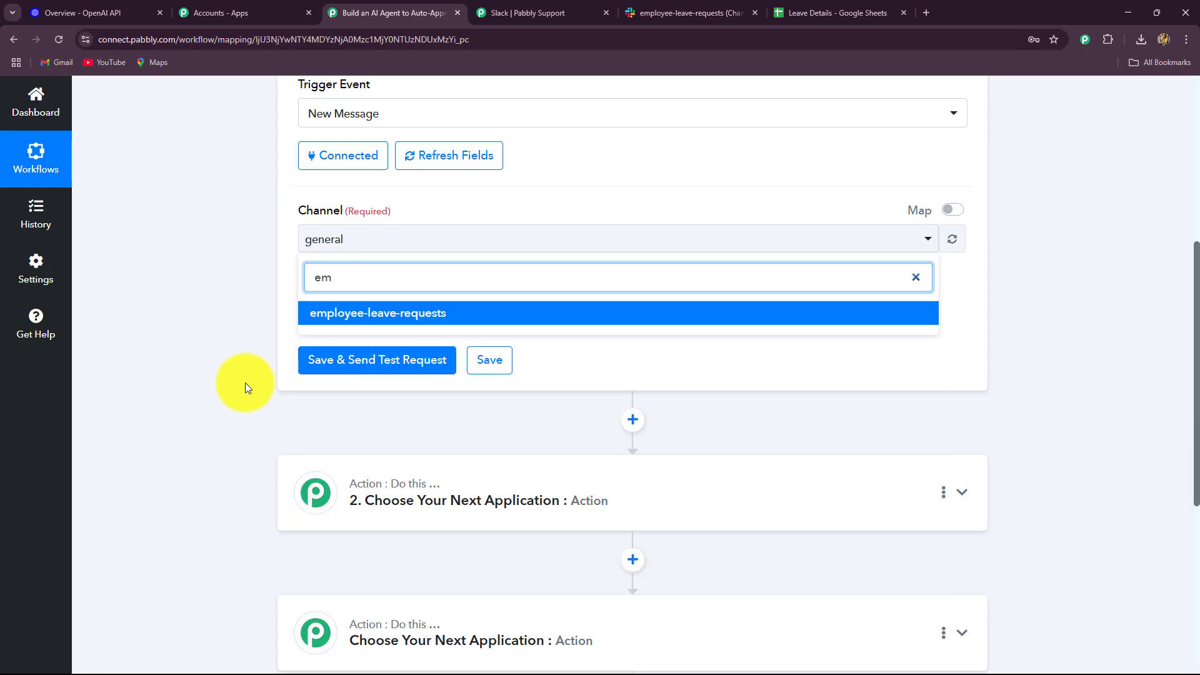
pyautogui.click(340, 320)
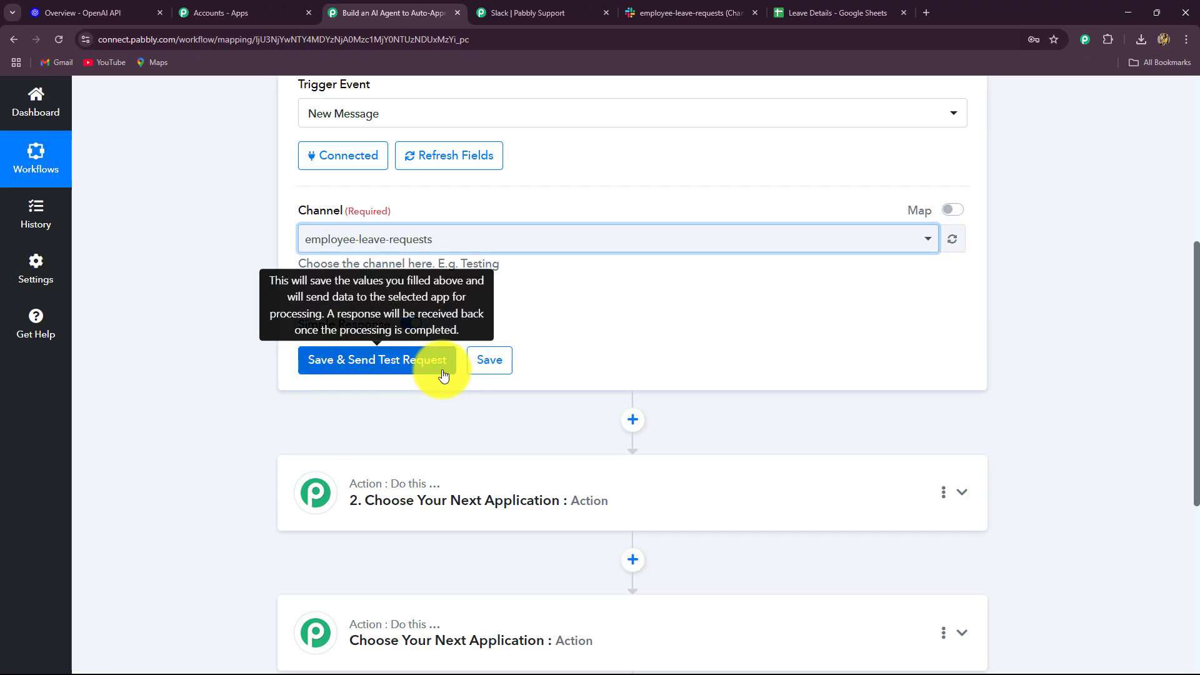
pyautogui.scroll(6, 673, 347)
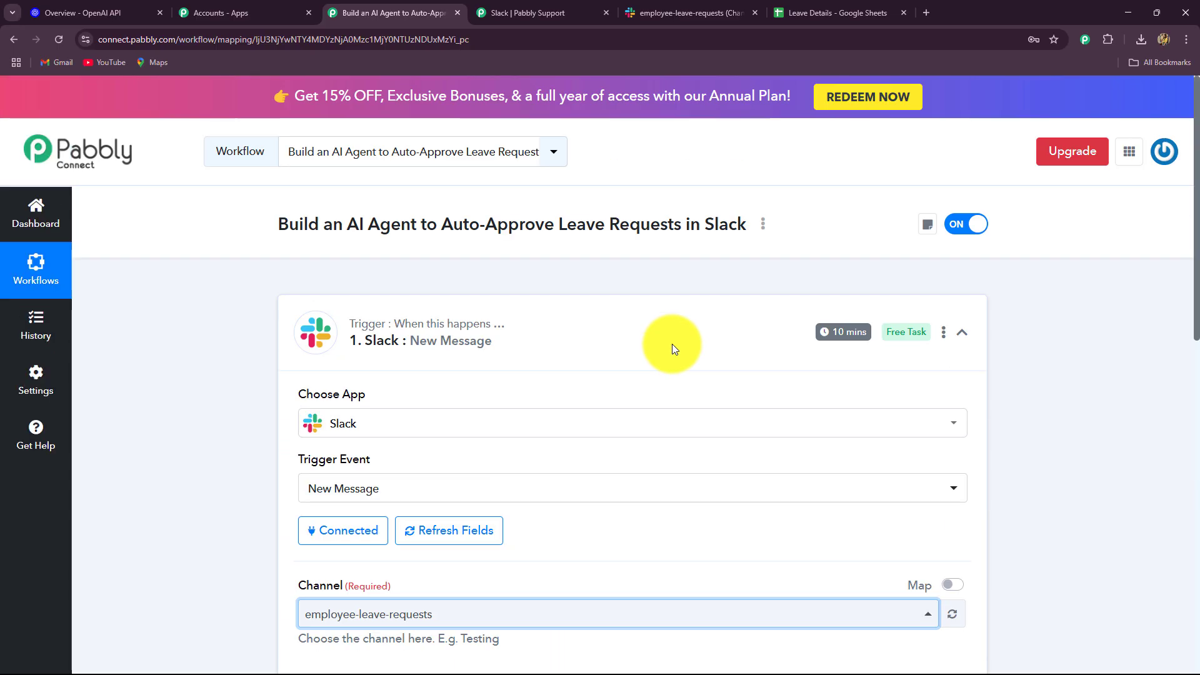
pyautogui.scroll(-2, 571, 348)
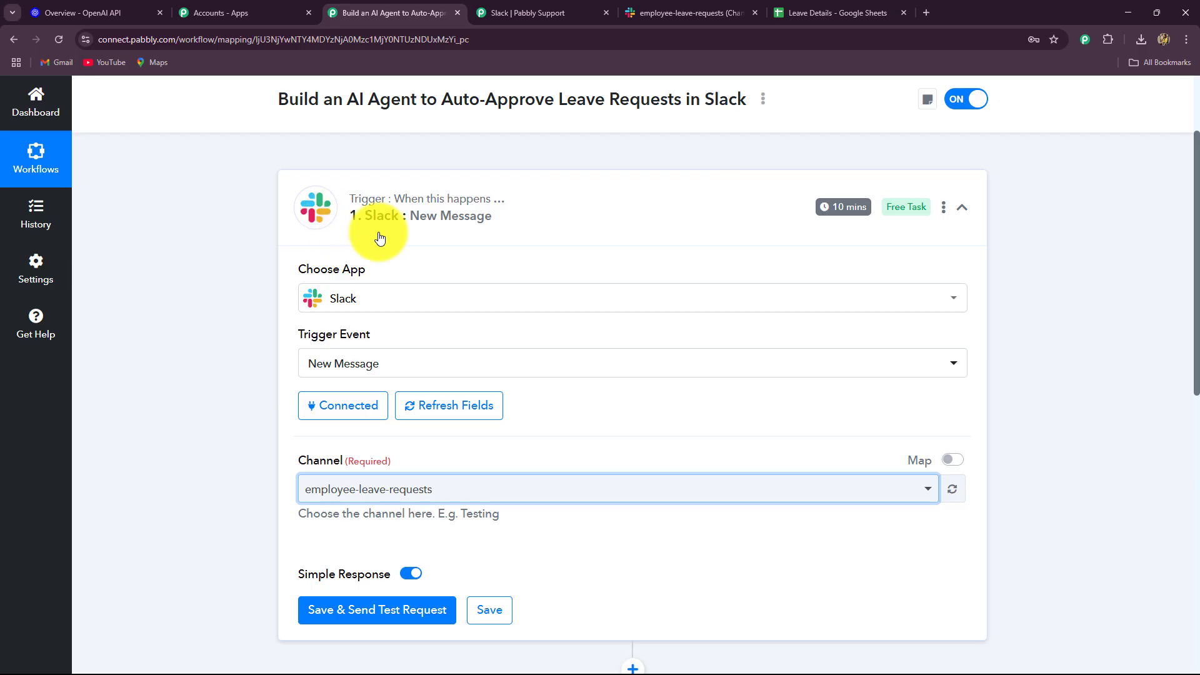
pyautogui.moveTo(834, 214)
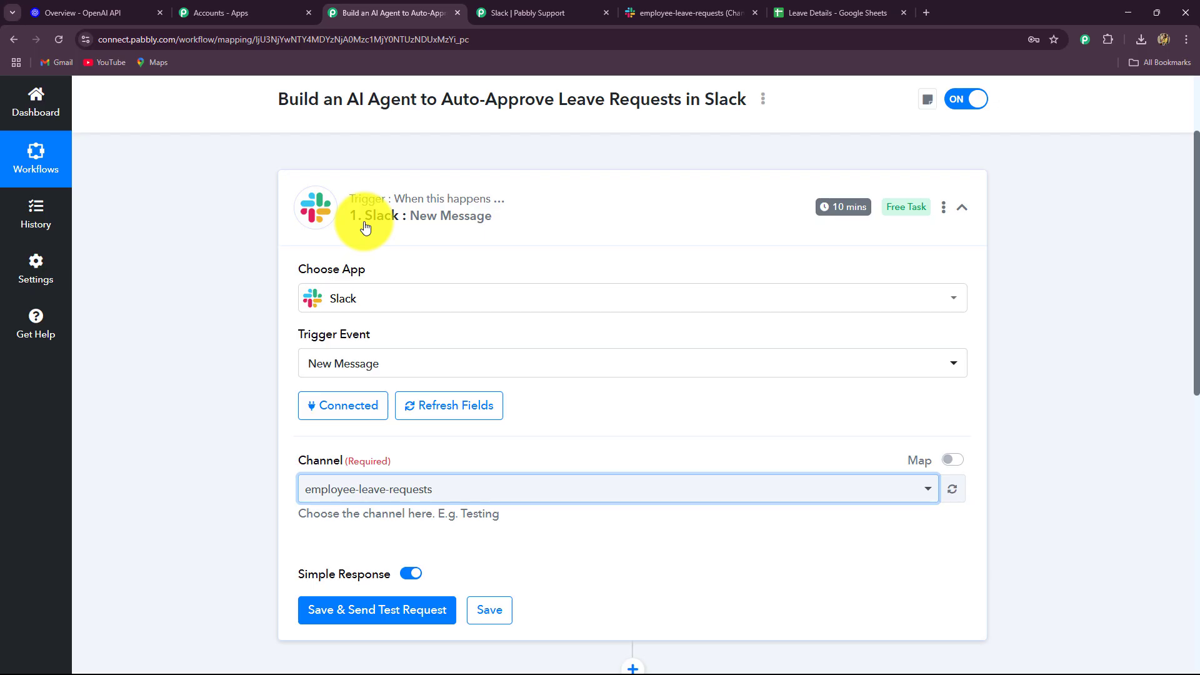
pyautogui.scroll(-6, 366, 226)
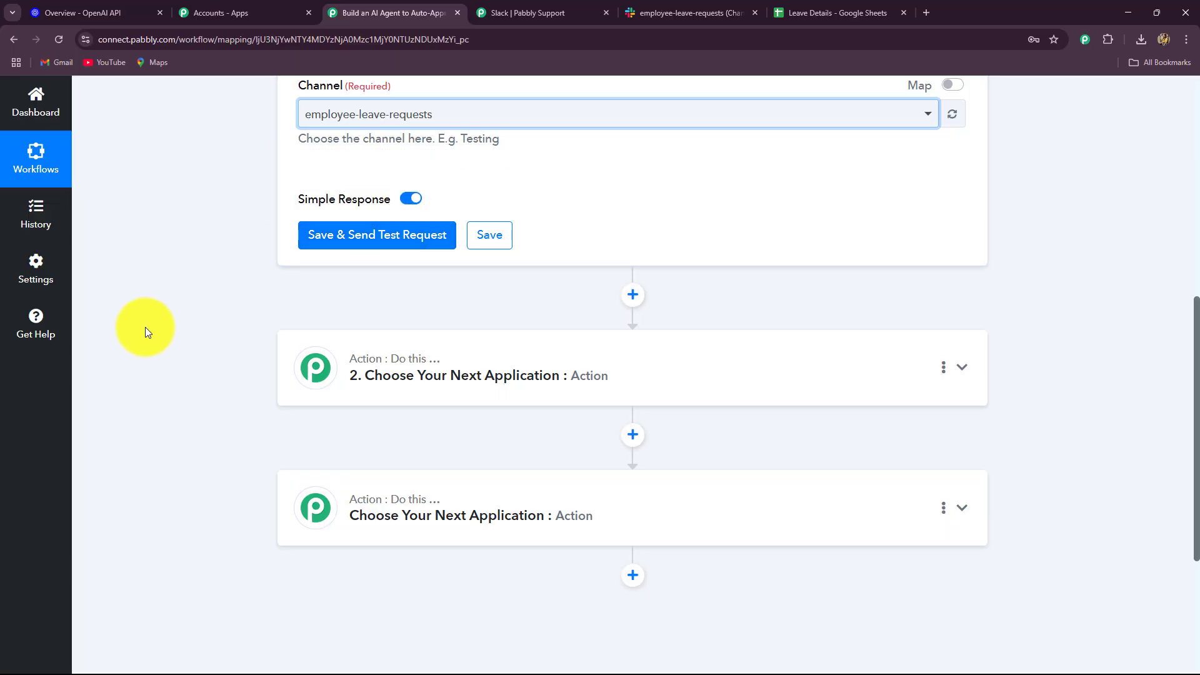
pyautogui.scroll(4, 145, 327)
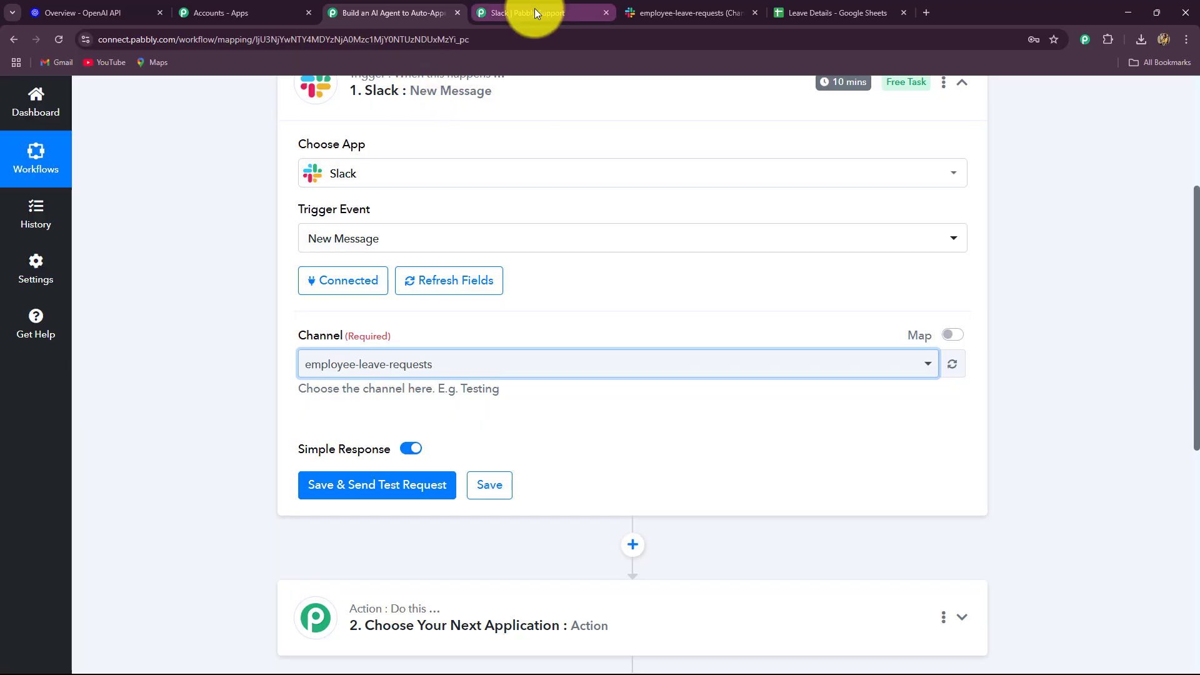
# - Switch to Slack, post "Hello, I need leave for 2 days from date 15-4-2025 to 16-04-2025." in employee-leave-requests and dismiss the customise notice
pyautogui.click(645, 9)
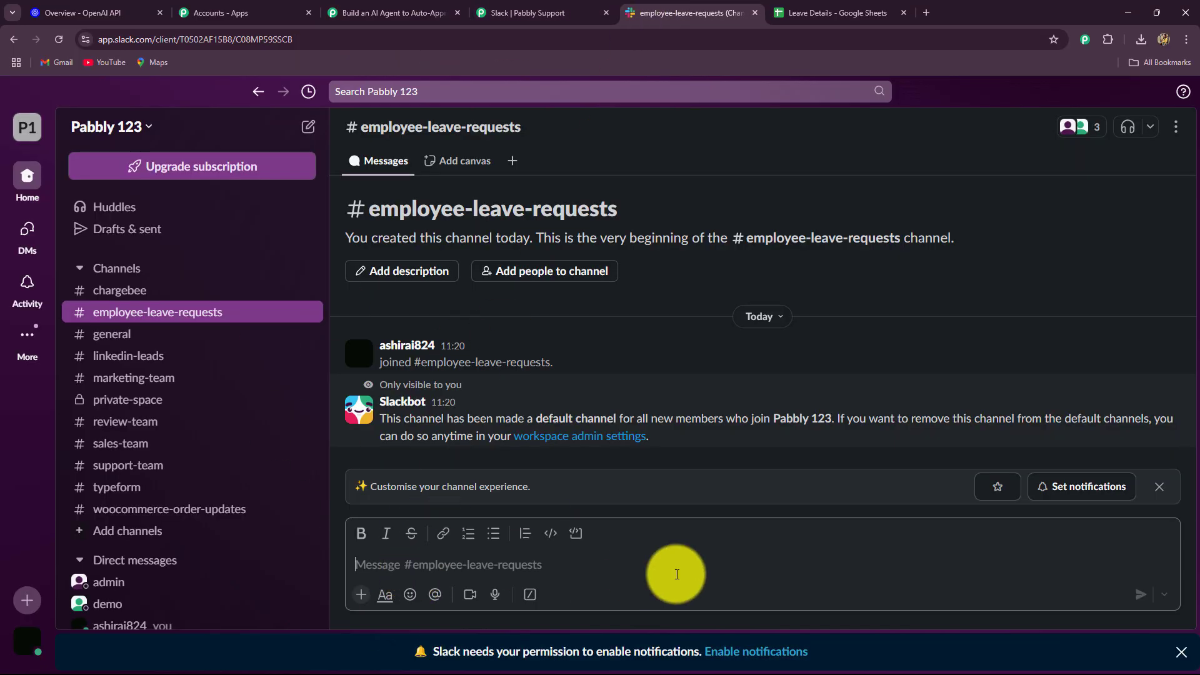
pyautogui.click(400, 11)
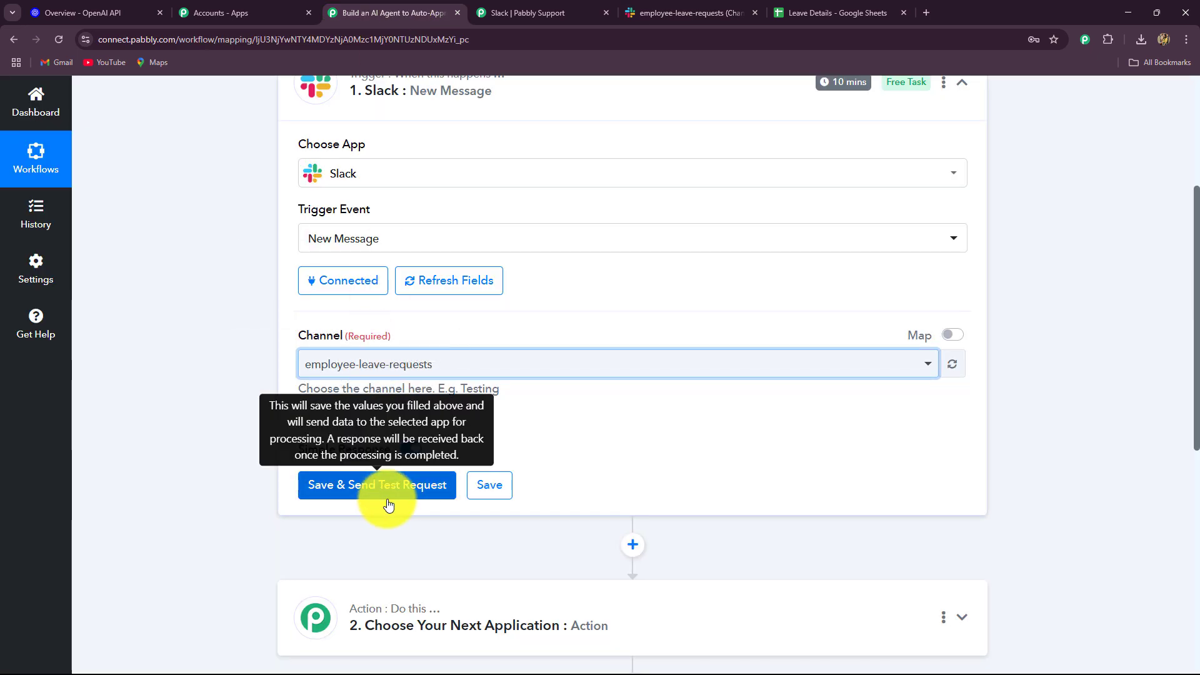
pyautogui.click(656, 11)
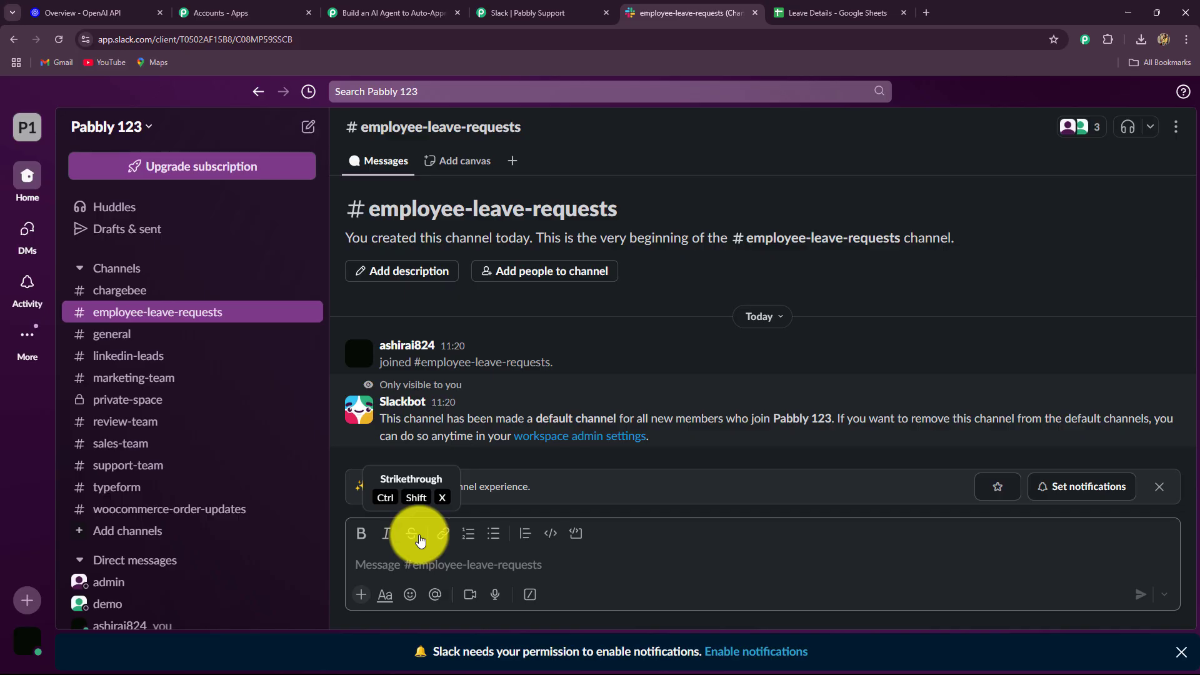
pyautogui.write('Hello, I need leave for 2 days from date 15-4-2025 to 16-04-2025.')
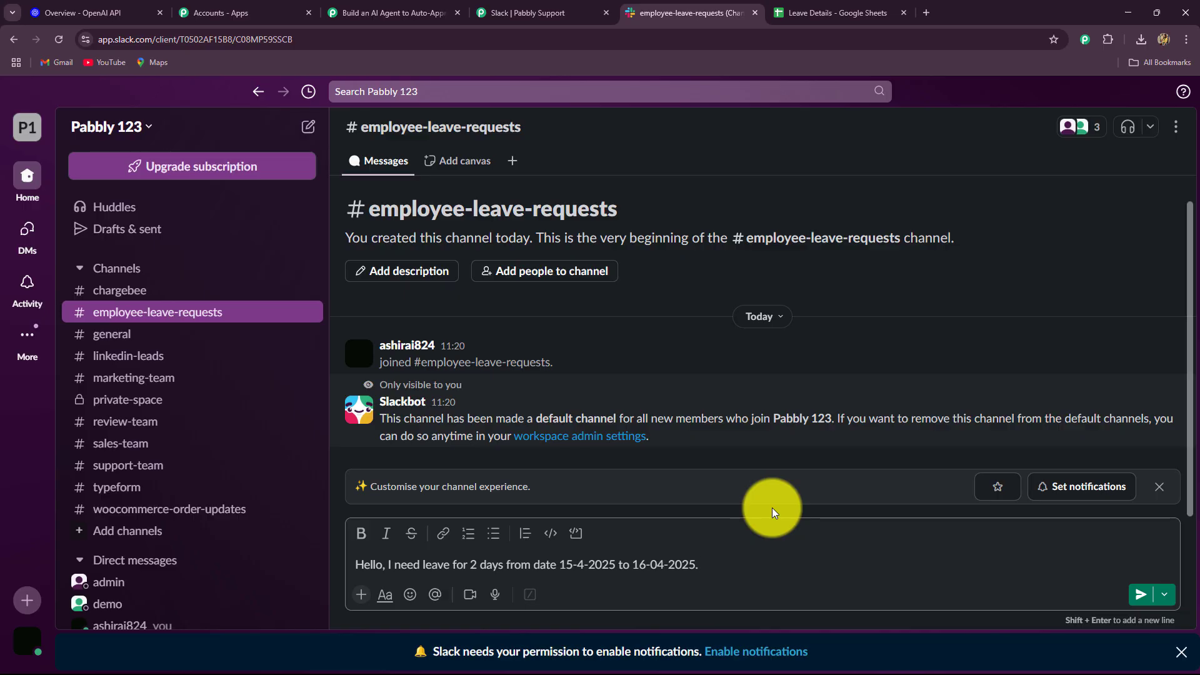
pyautogui.press('Return')
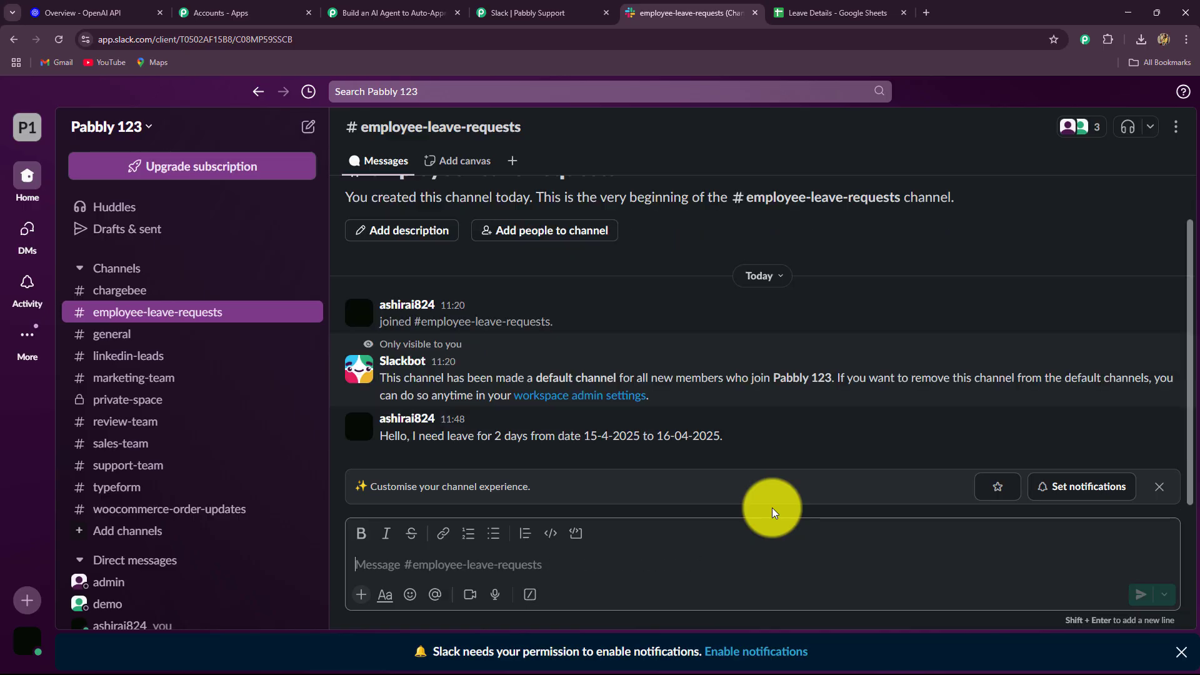
pyautogui.click(1165, 489)
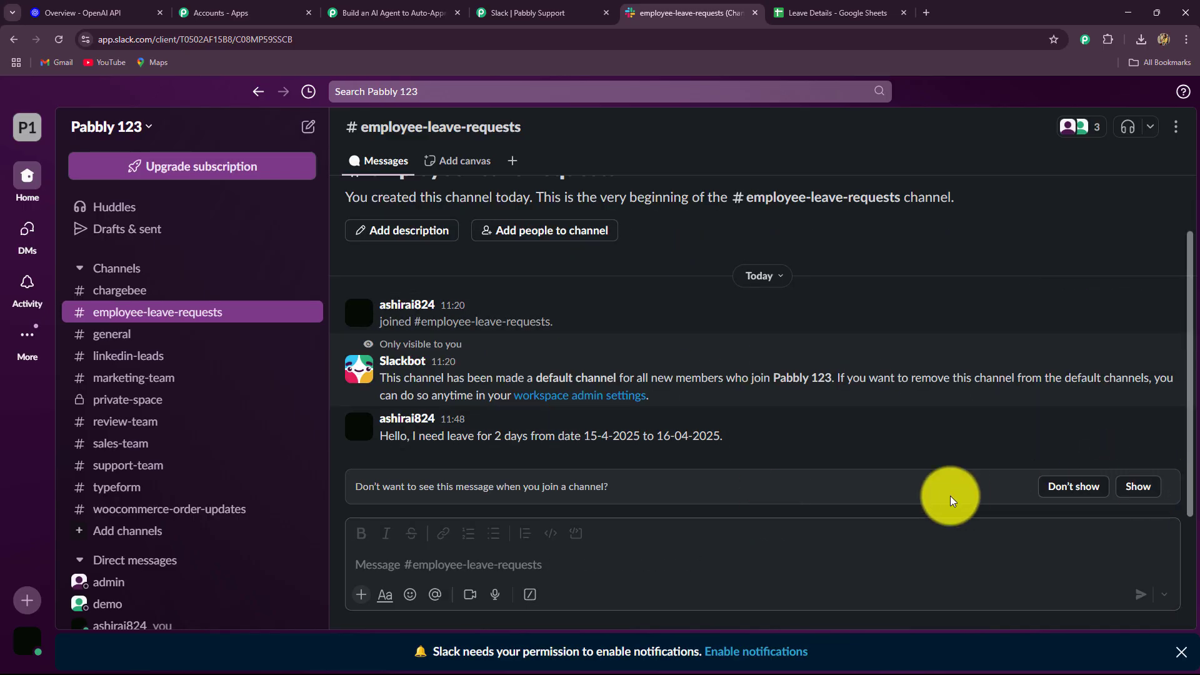
# - Return to the Pabbly Connect workflow, save the Slack trigger and send a test request
pyautogui.click(396, 11)
pyautogui.scroll(-5, 234, 372)
pyautogui.scroll(2, 397, 236)
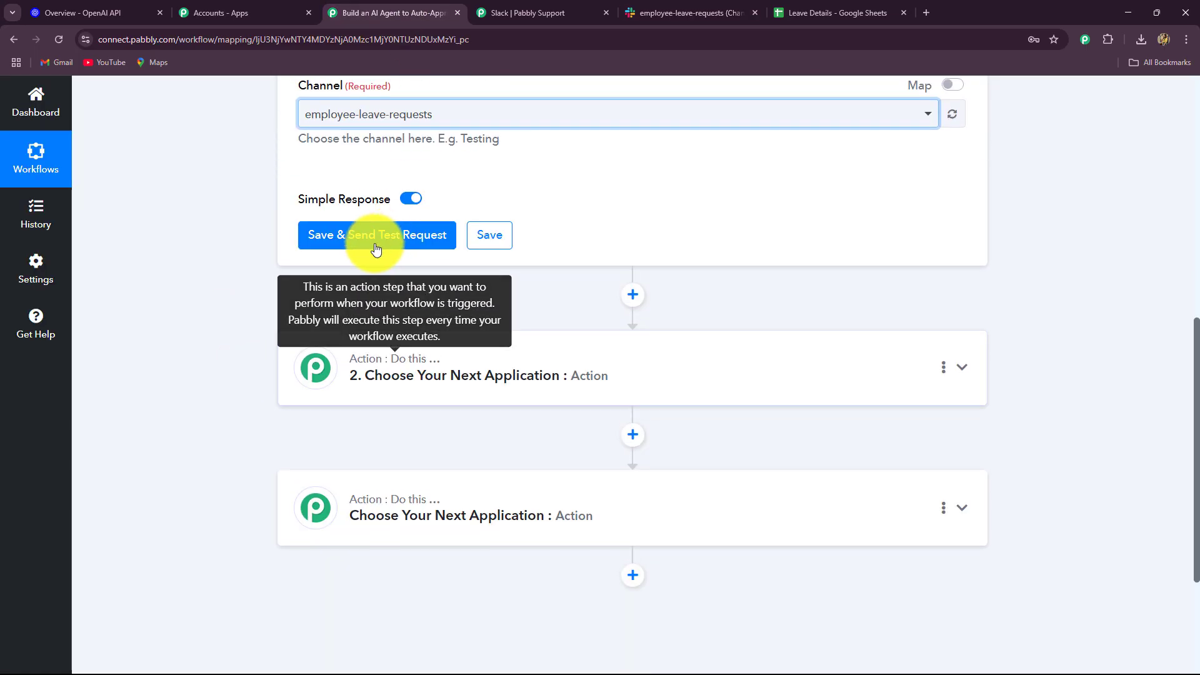
pyautogui.click(378, 237)
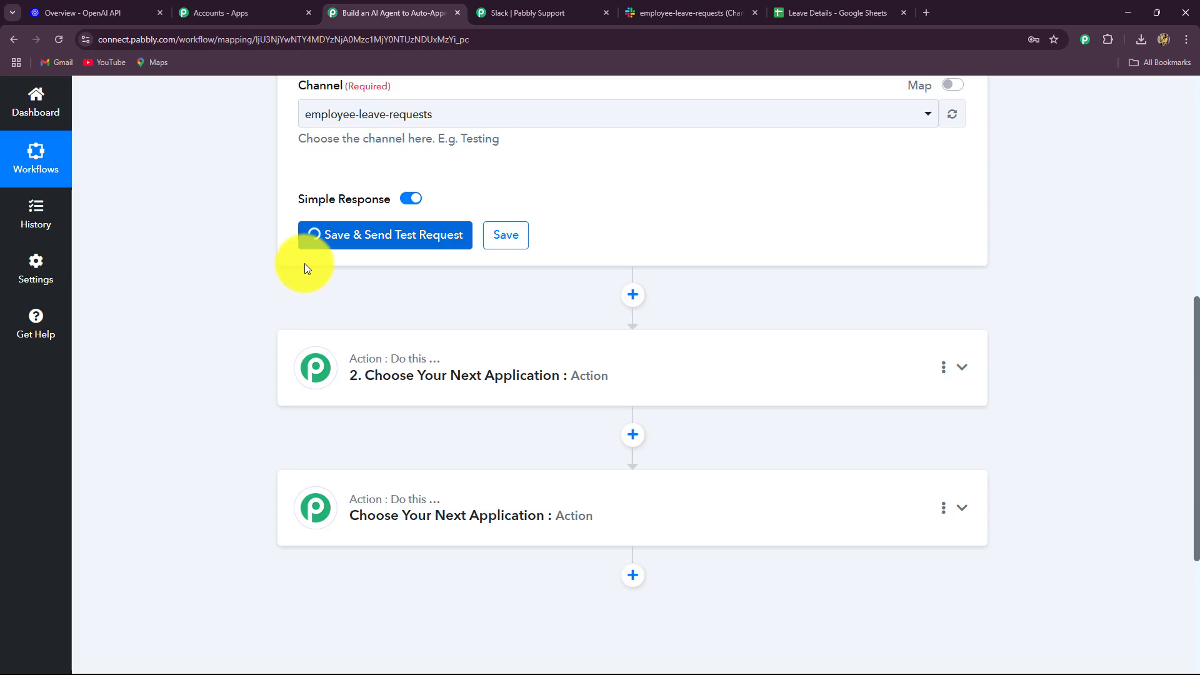
# - Examine the fields of the trigger's received response, including the user, type, text, team and message ID
pyautogui.scroll(-5, 227, 271)
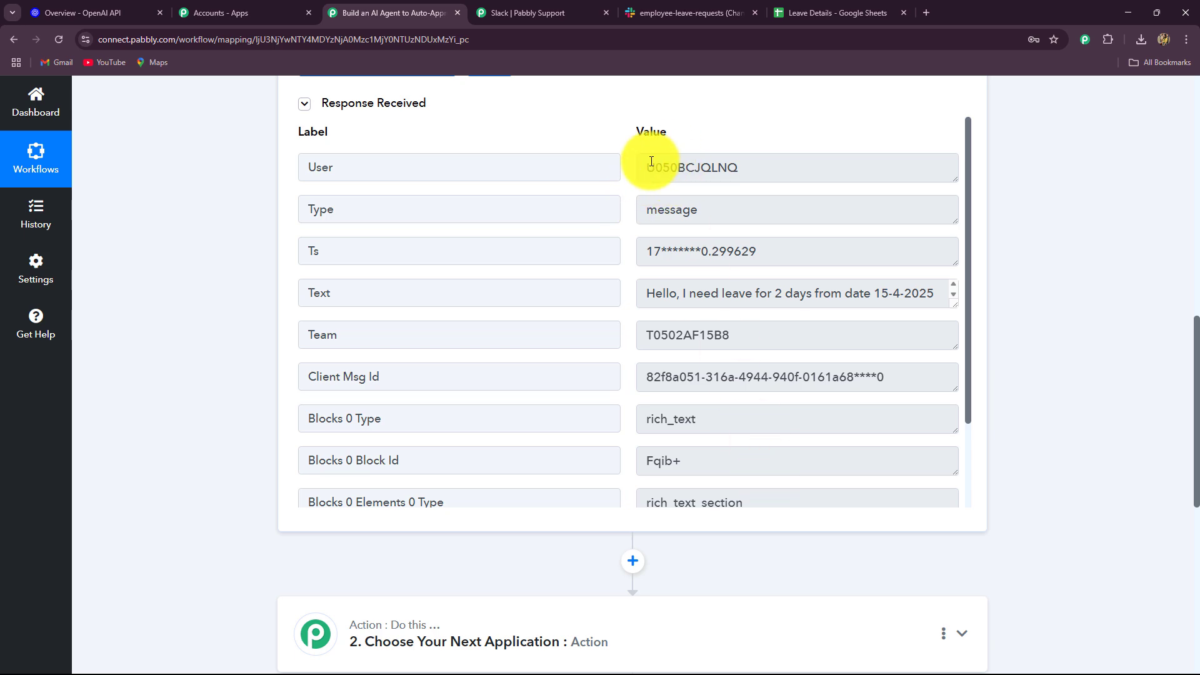
pyautogui.moveTo(651, 162); pyautogui.dragTo(785, 174)
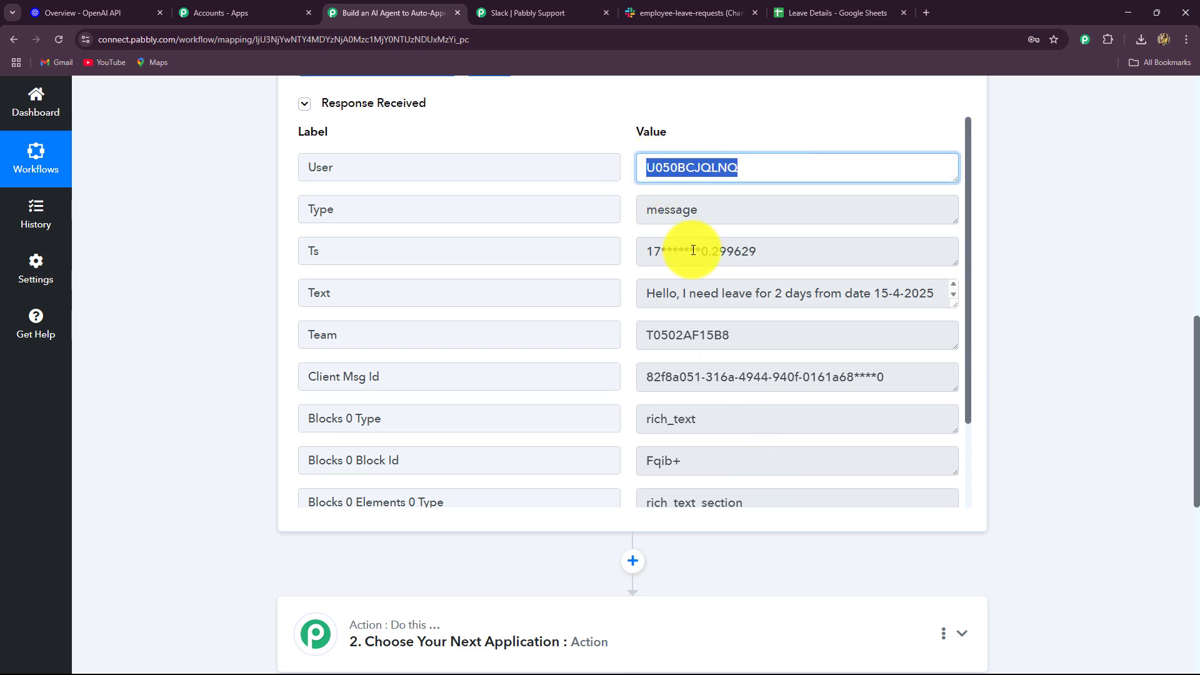
pyautogui.moveTo(638, 214); pyautogui.dragTo(741, 219)
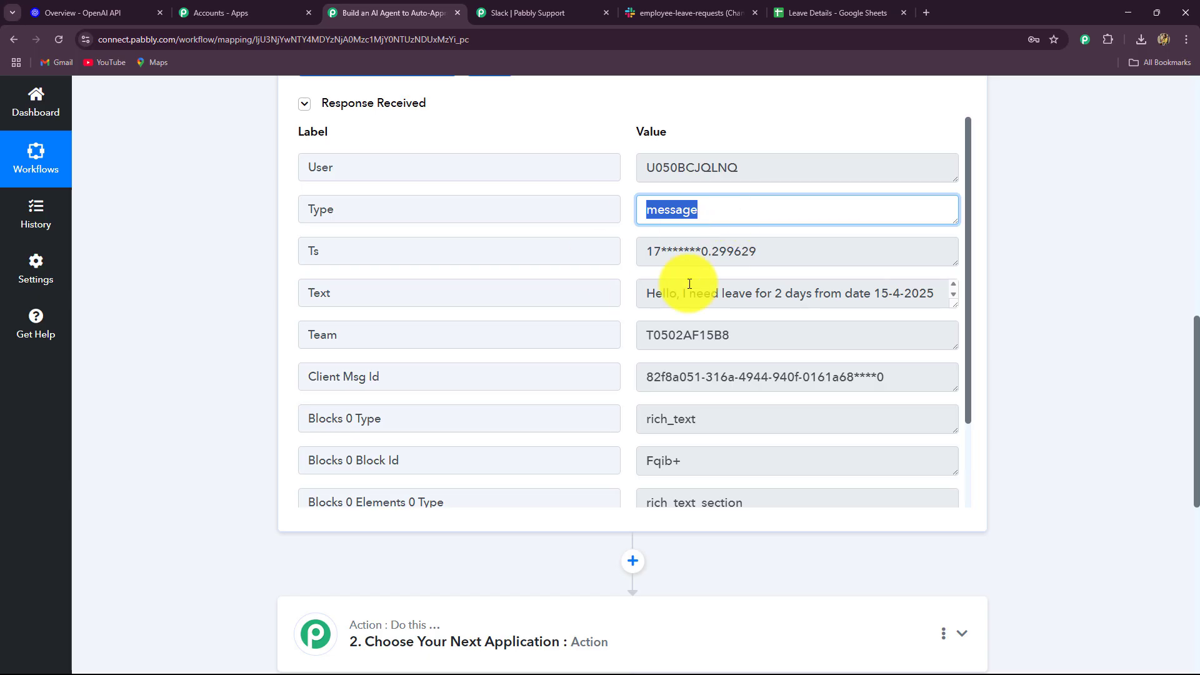
pyautogui.moveTo(646, 293); pyautogui.dragTo(892, 303)
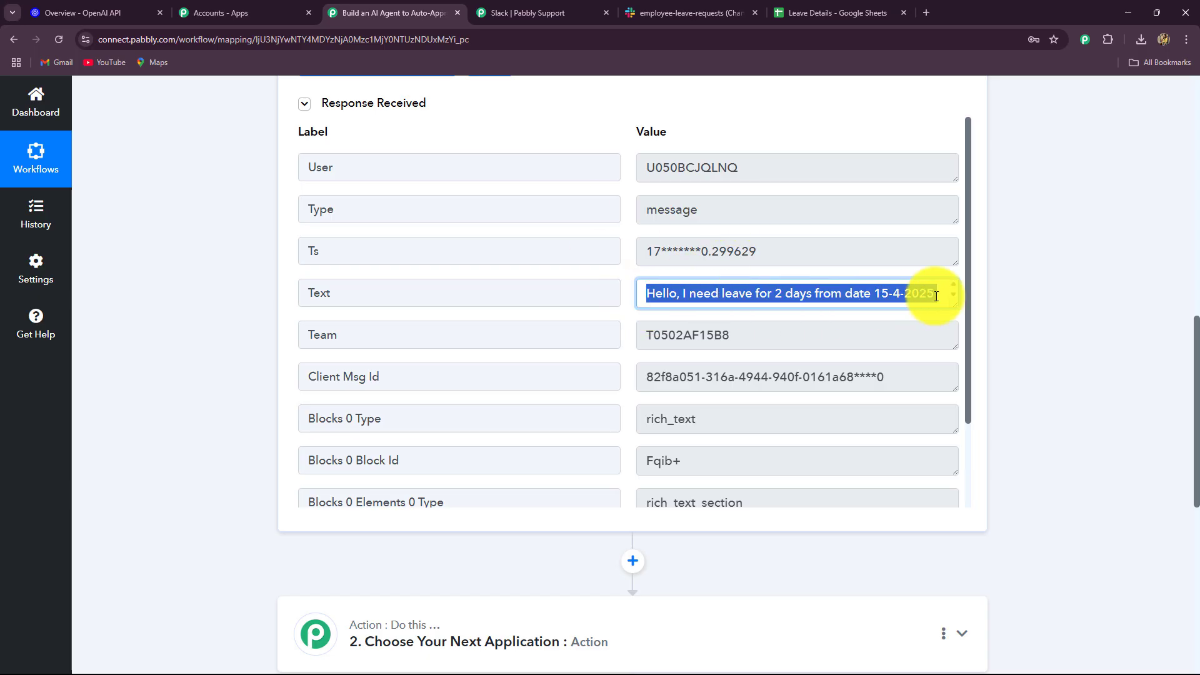
pyautogui.click(632, 290)
pyautogui.moveTo(635, 337); pyautogui.dragTo(763, 362)
pyautogui.moveTo(656, 378); pyautogui.dragTo(1007, 380)
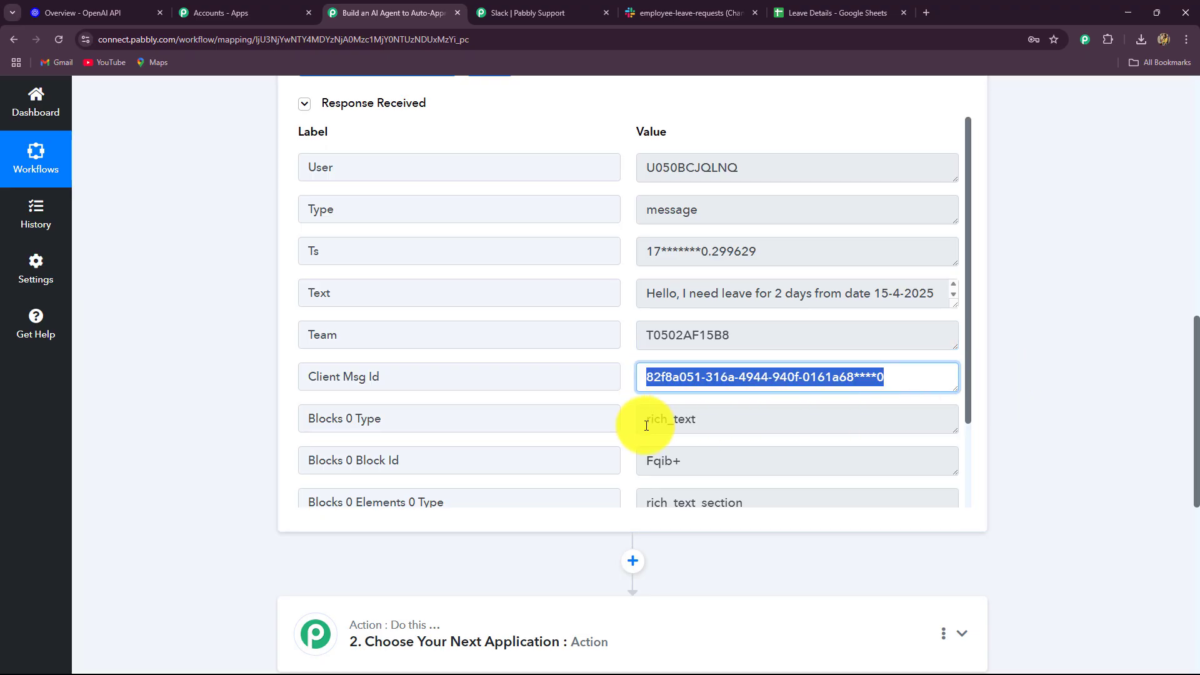
pyautogui.moveTo(650, 422); pyautogui.dragTo(757, 428)
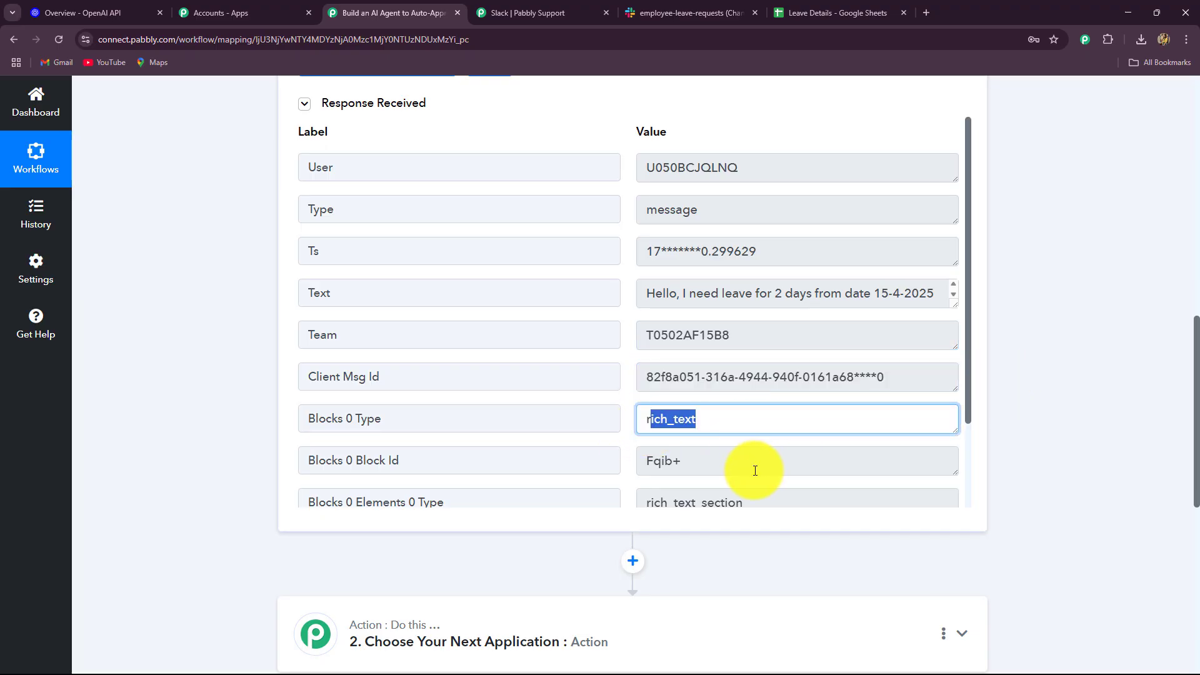
pyautogui.scroll(-5, 755, 470)
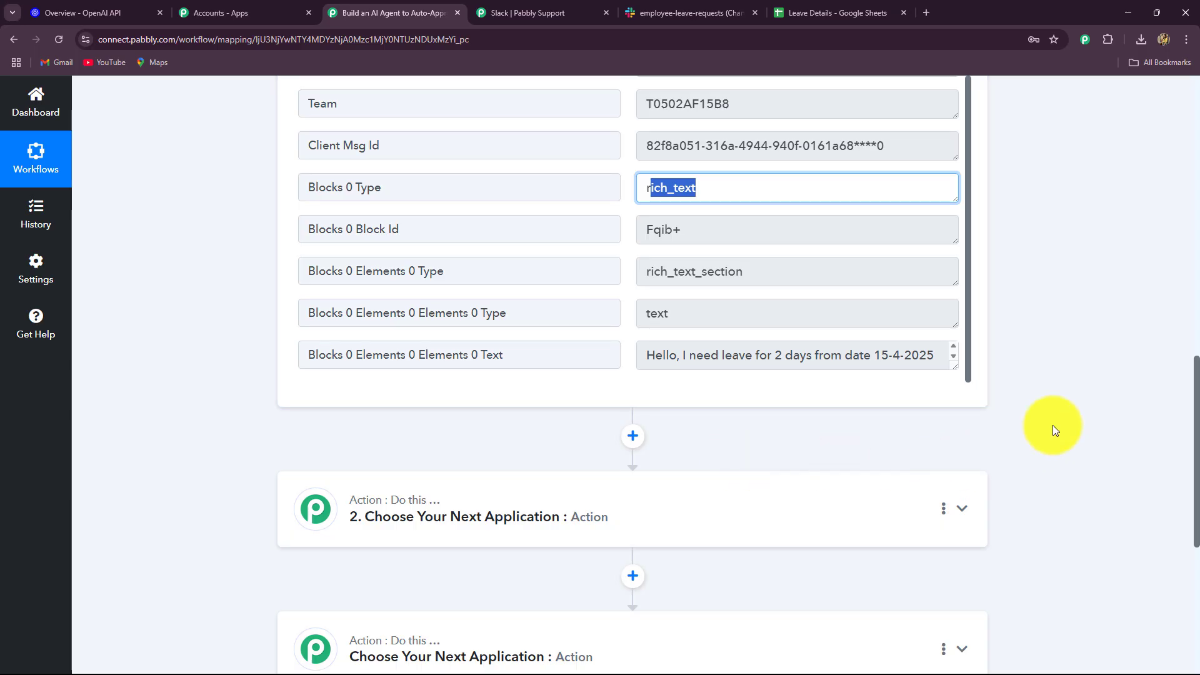
pyautogui.scroll(5, 1080, 407)
pyautogui.scroll(-3, 1079, 407)
pyautogui.scroll(3, 678, 376)
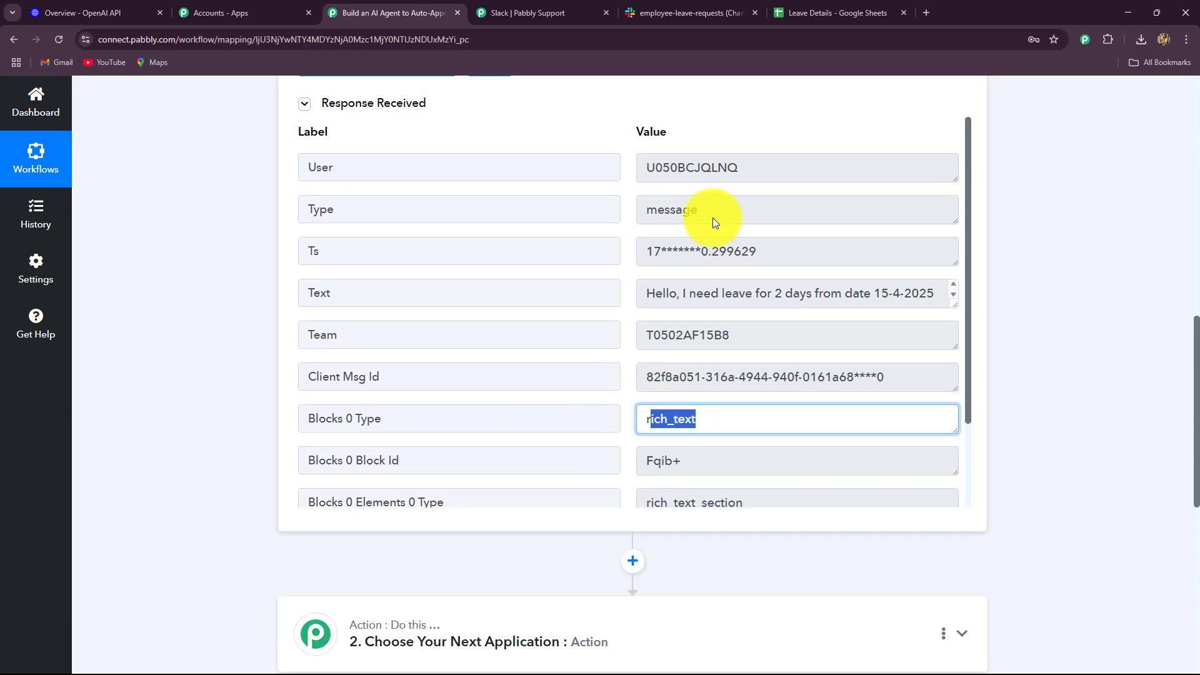
pyautogui.moveTo(742, 169); pyautogui.dragTo(631, 188)
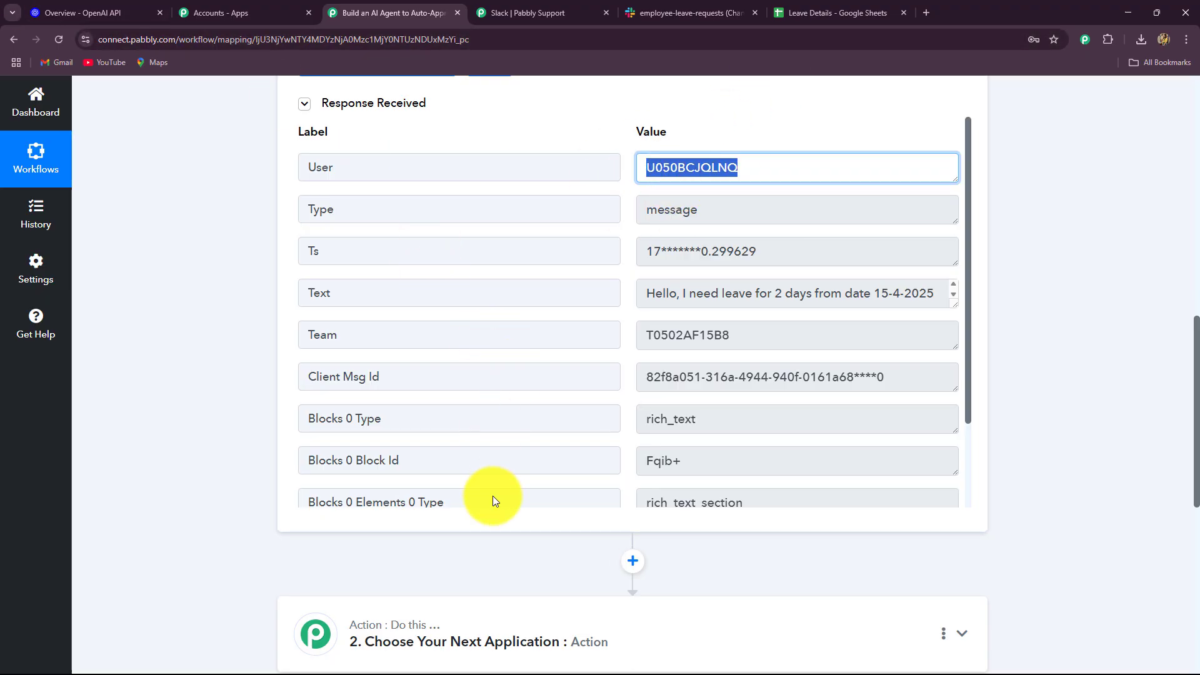
# - Collapse the Slack trigger step, check the employee-leave-requests channel in Slack and return to the workflow
pyautogui.scroll(10, 103, 456)
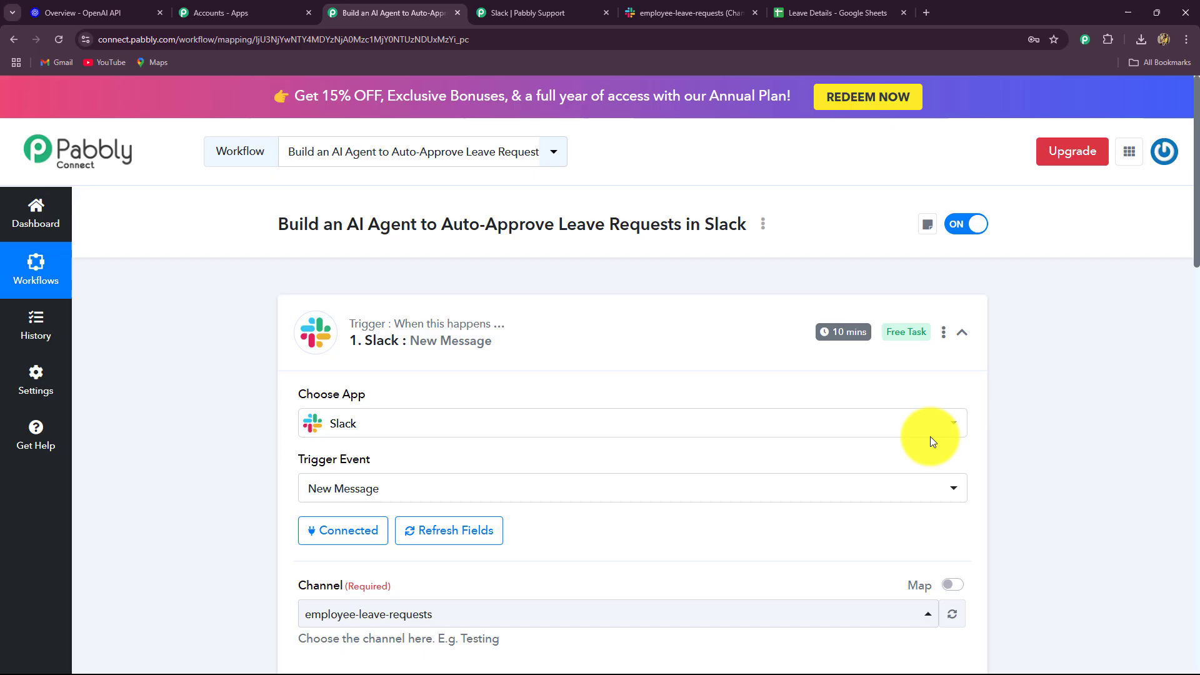
pyautogui.click(963, 332)
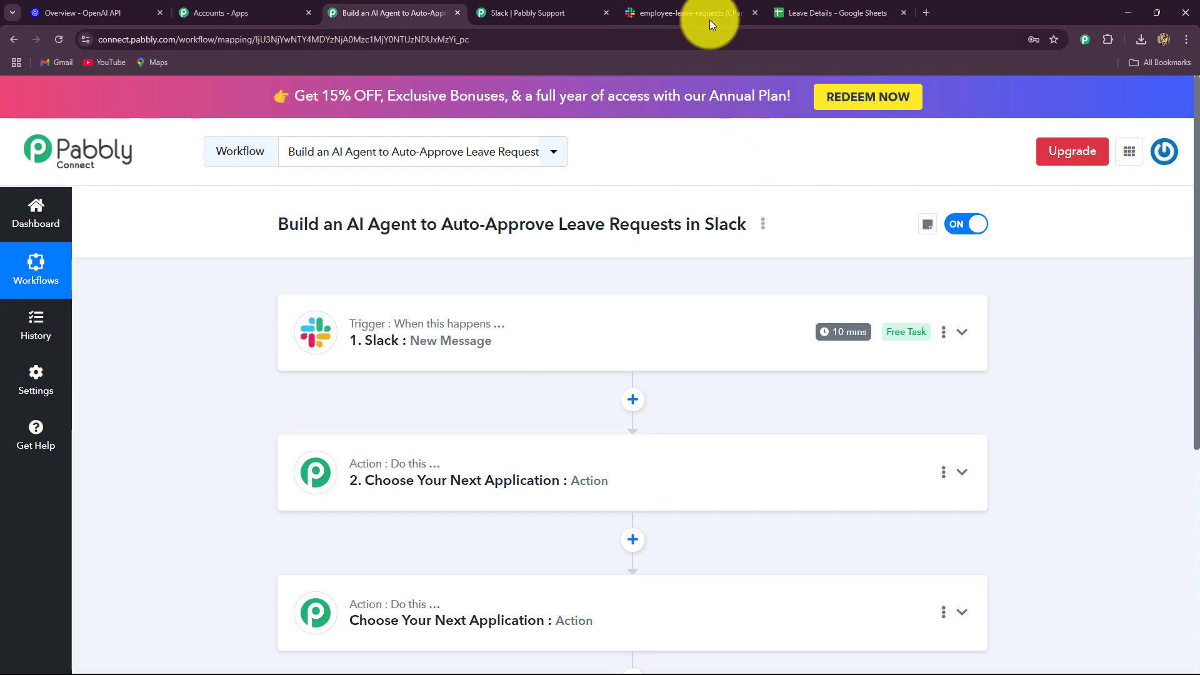
pyautogui.click(706, 14)
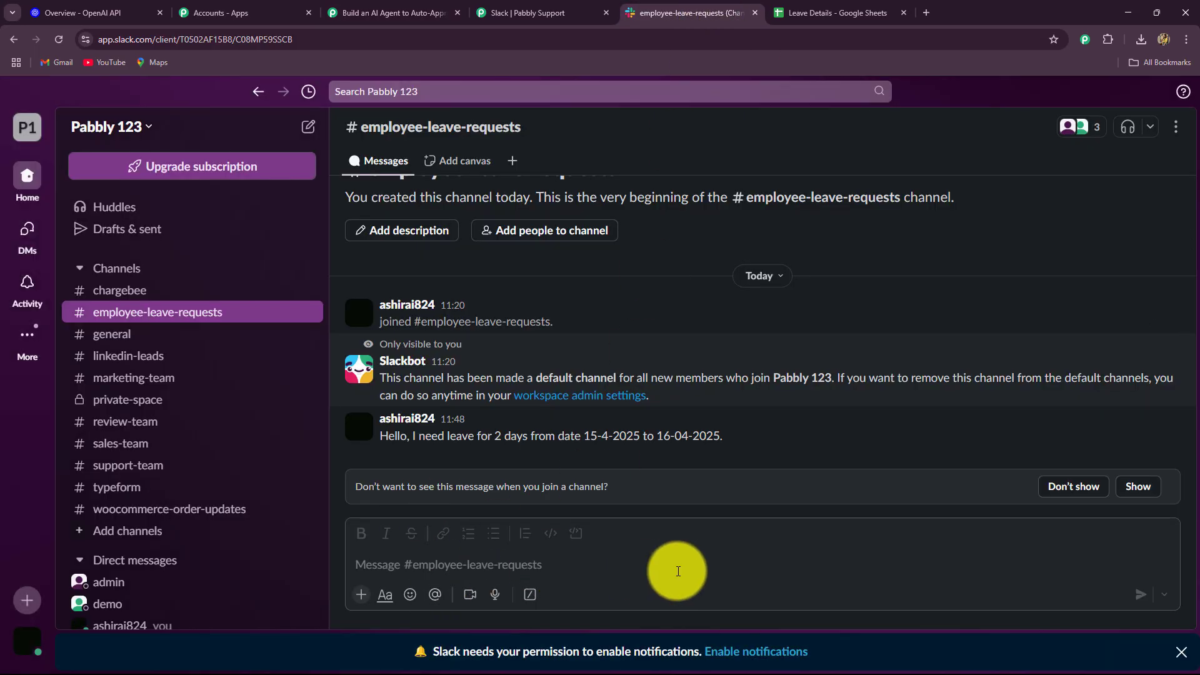
pyautogui.click(391, 13)
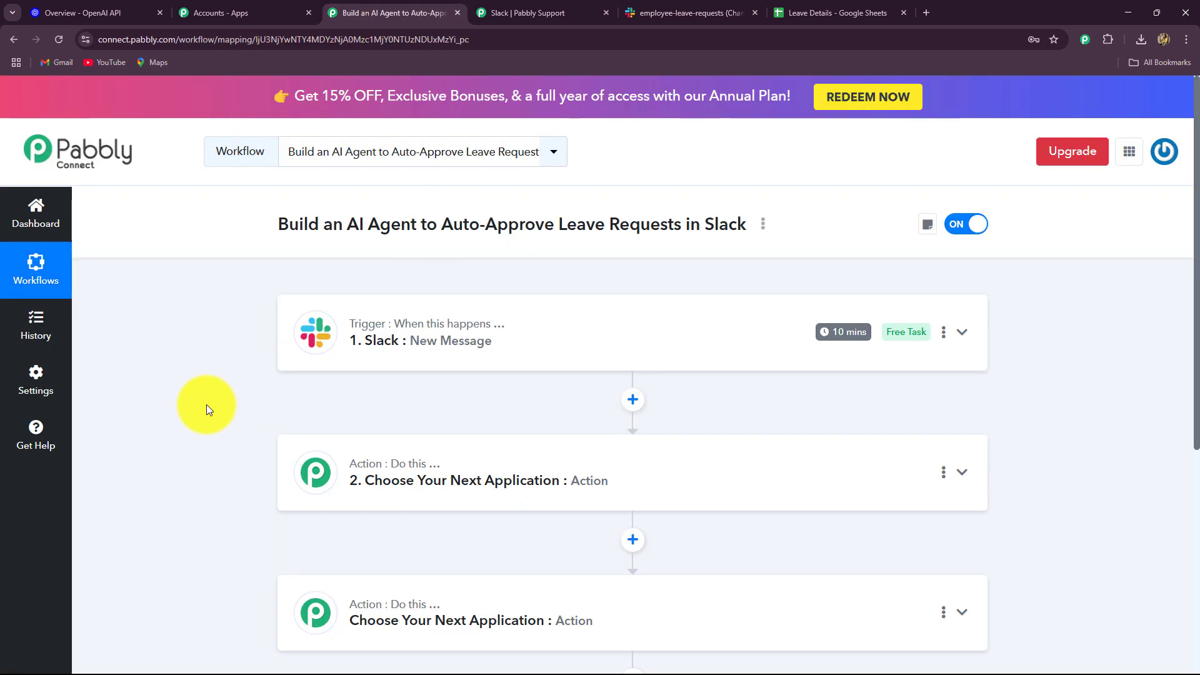
# - Compare the user ID in the Slack trigger's response with the Slack Username column of the Leave Details sheet
pyautogui.scroll(-2, 207, 403)
pyautogui.scroll(-3, 1168, 387)
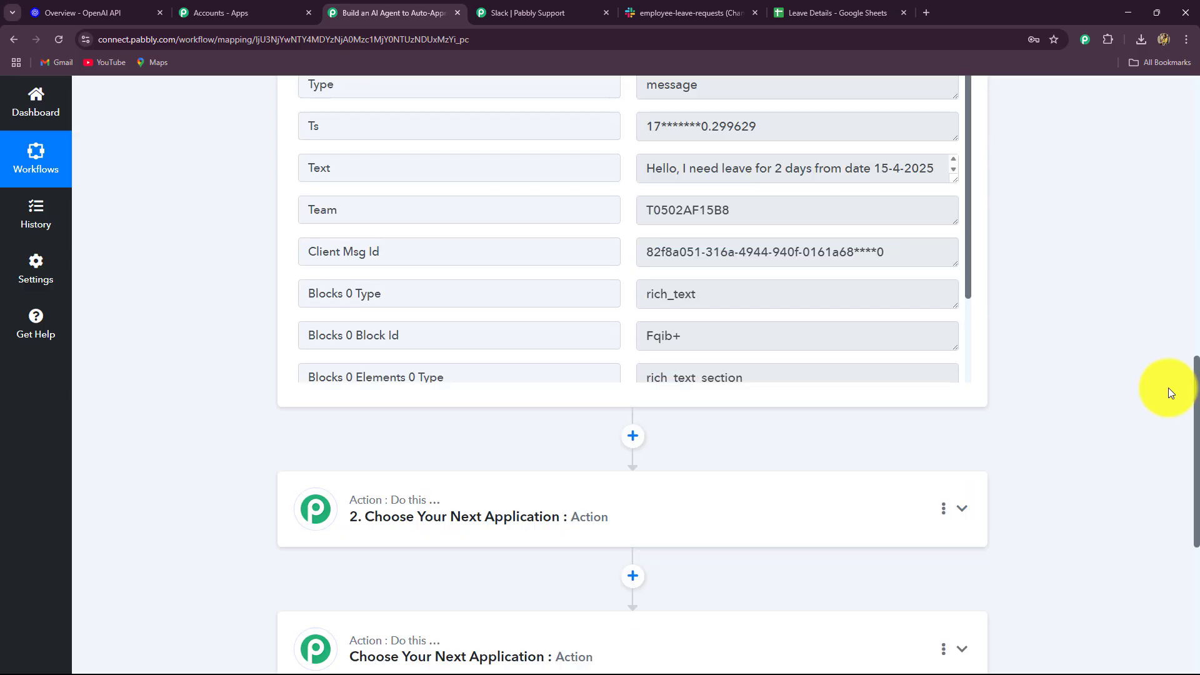
pyautogui.scroll(-2, 1167, 391)
pyautogui.click(850, 13)
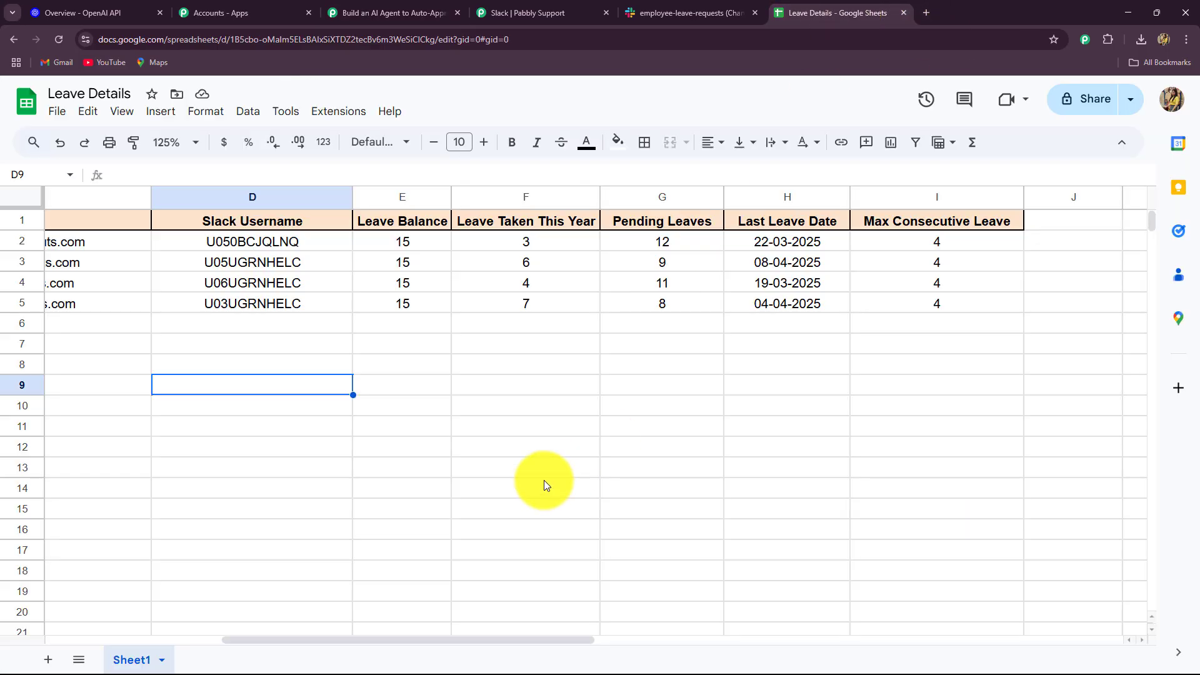
pyautogui.click(392, 12)
pyautogui.scroll(6, 222, 416)
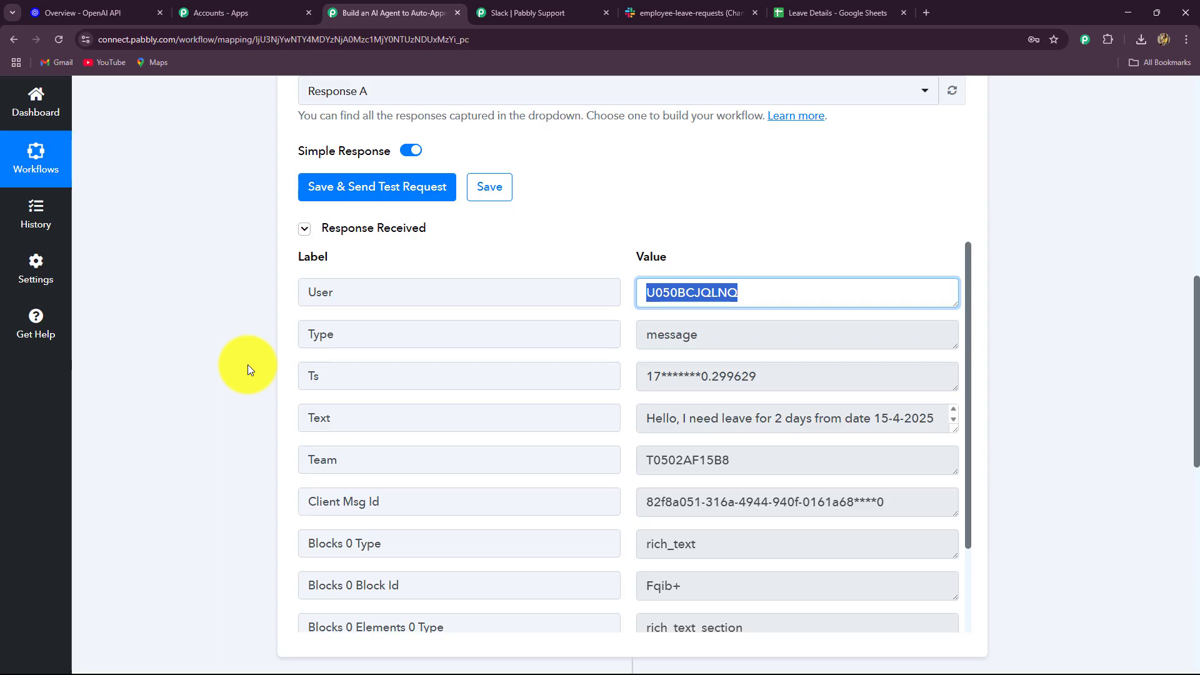
pyautogui.scroll(-6, 248, 365)
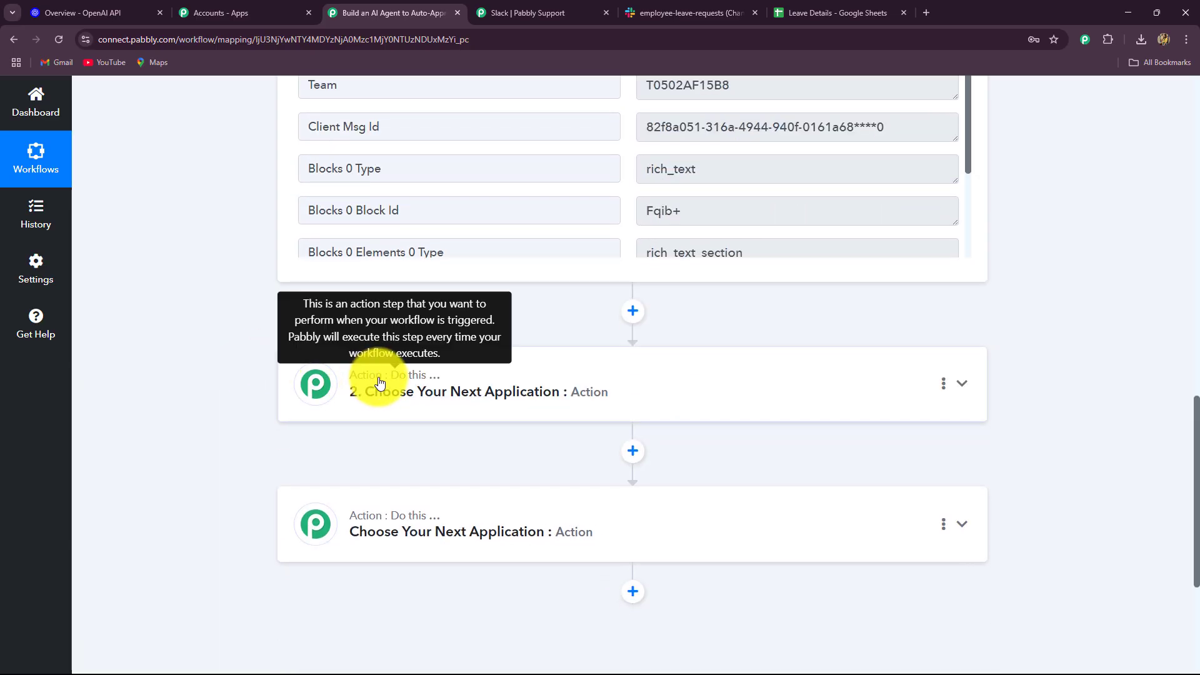
# - Set the workflow's second step to Google Sheets with the action event Lookup Spreadsheet Rows V1
pyautogui.click(379, 383)
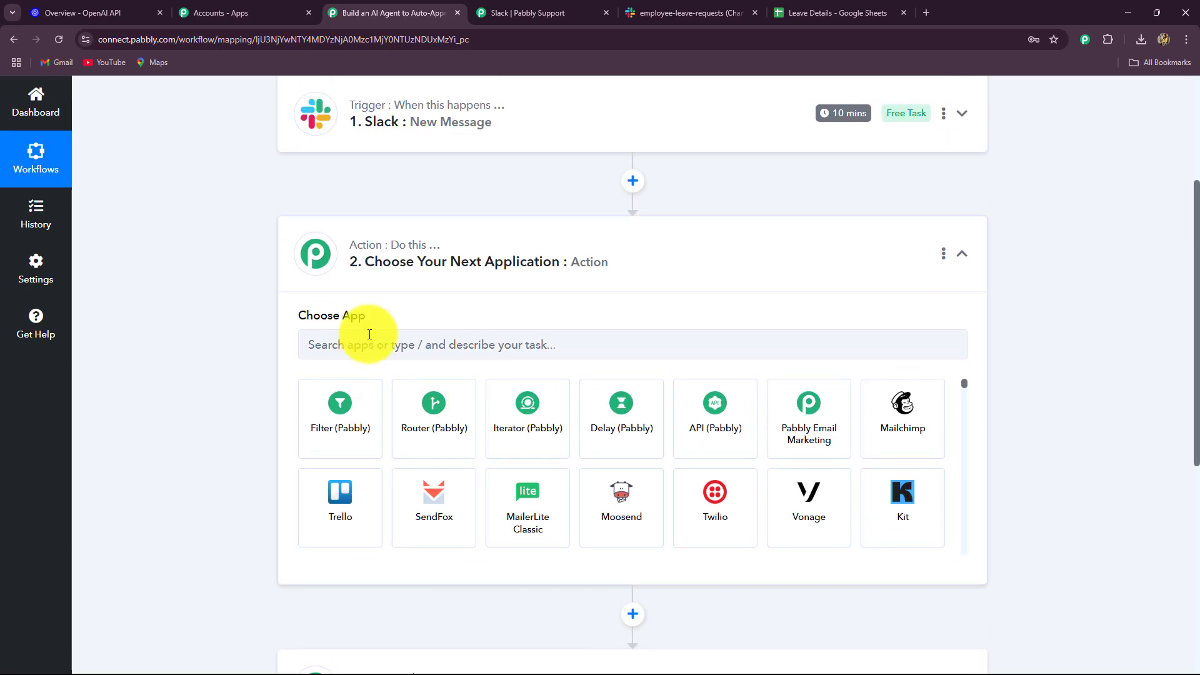
pyautogui.click(370, 334)
pyautogui.write('Google')
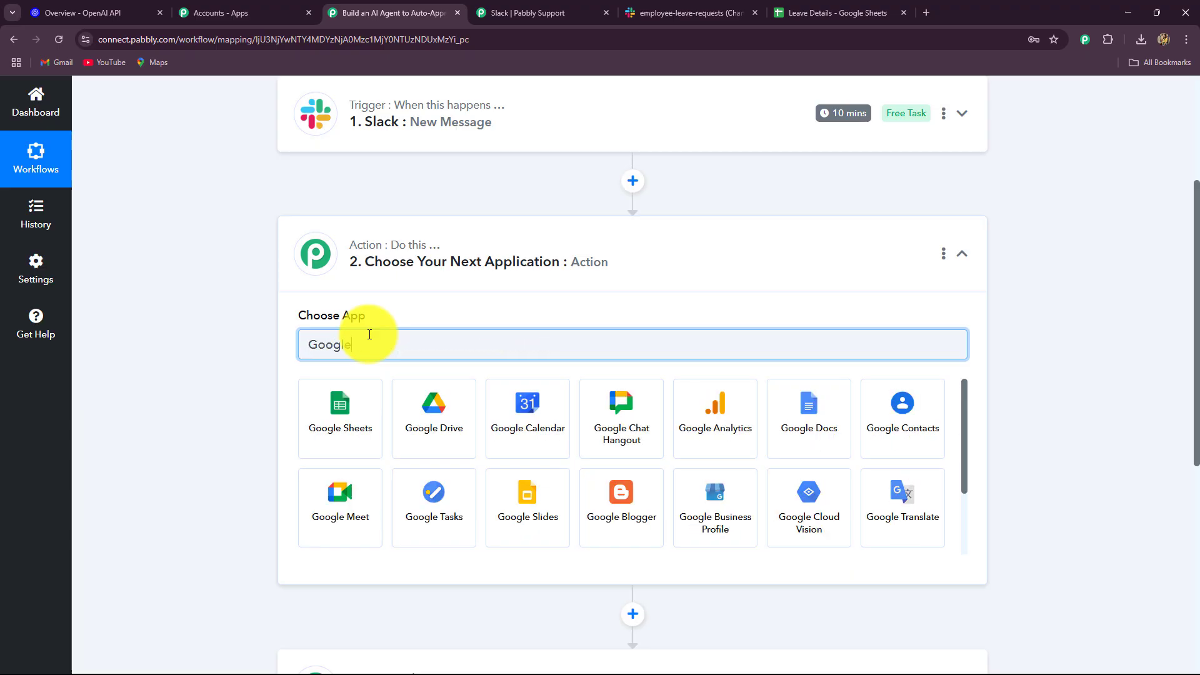
pyautogui.click(360, 400)
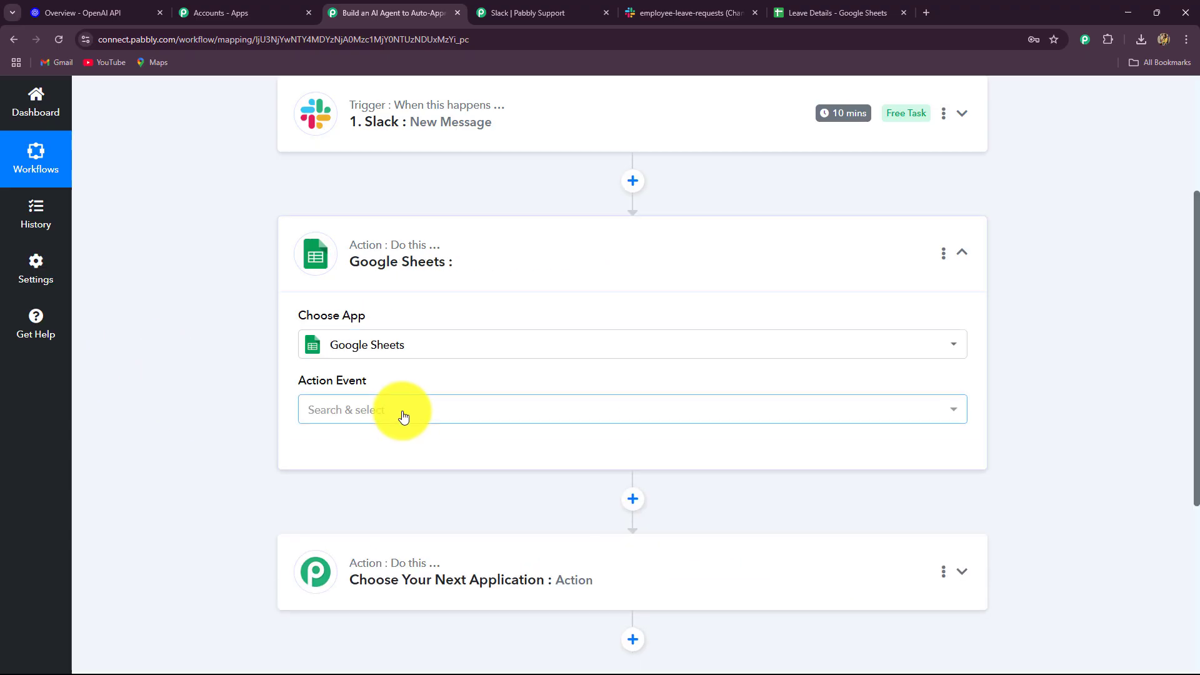
pyautogui.click(403, 417)
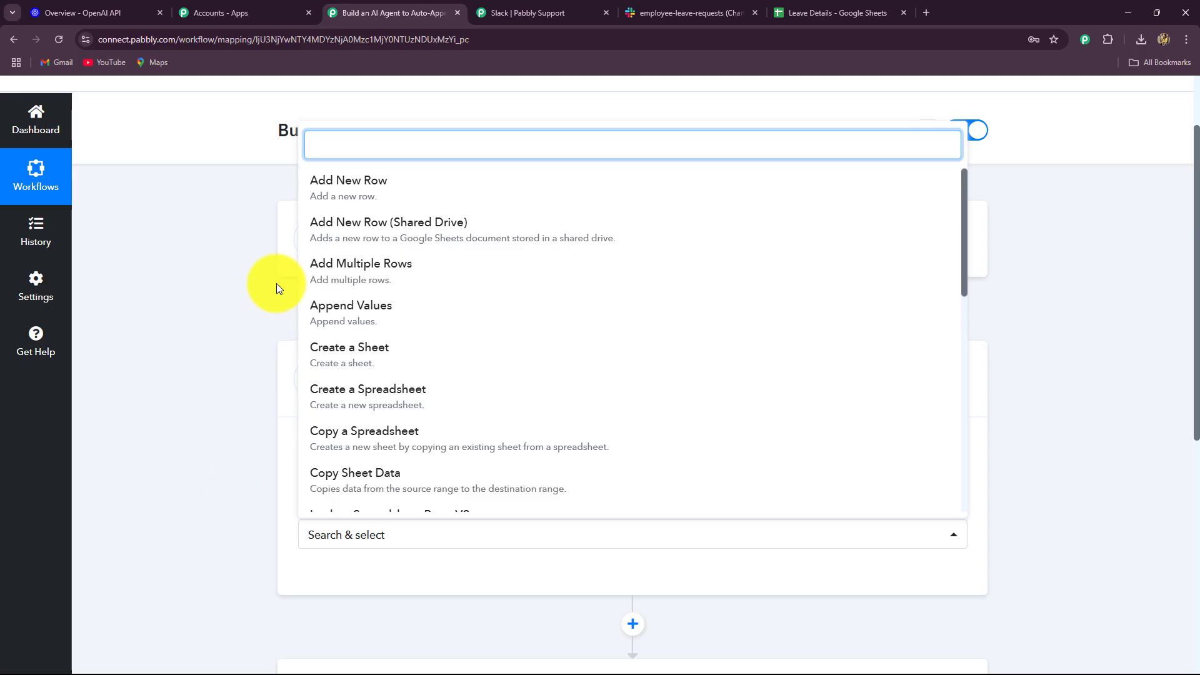
pyautogui.write('loo')
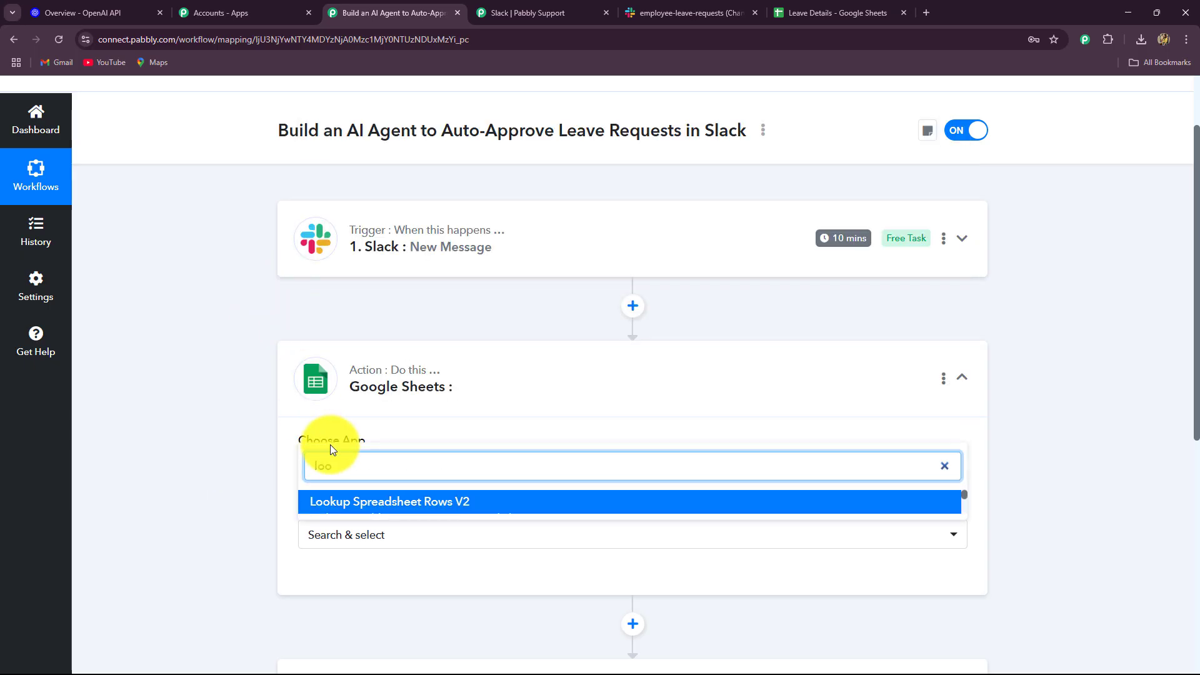
pyautogui.scroll(-2, 238, 449)
pyautogui.click(327, 359)
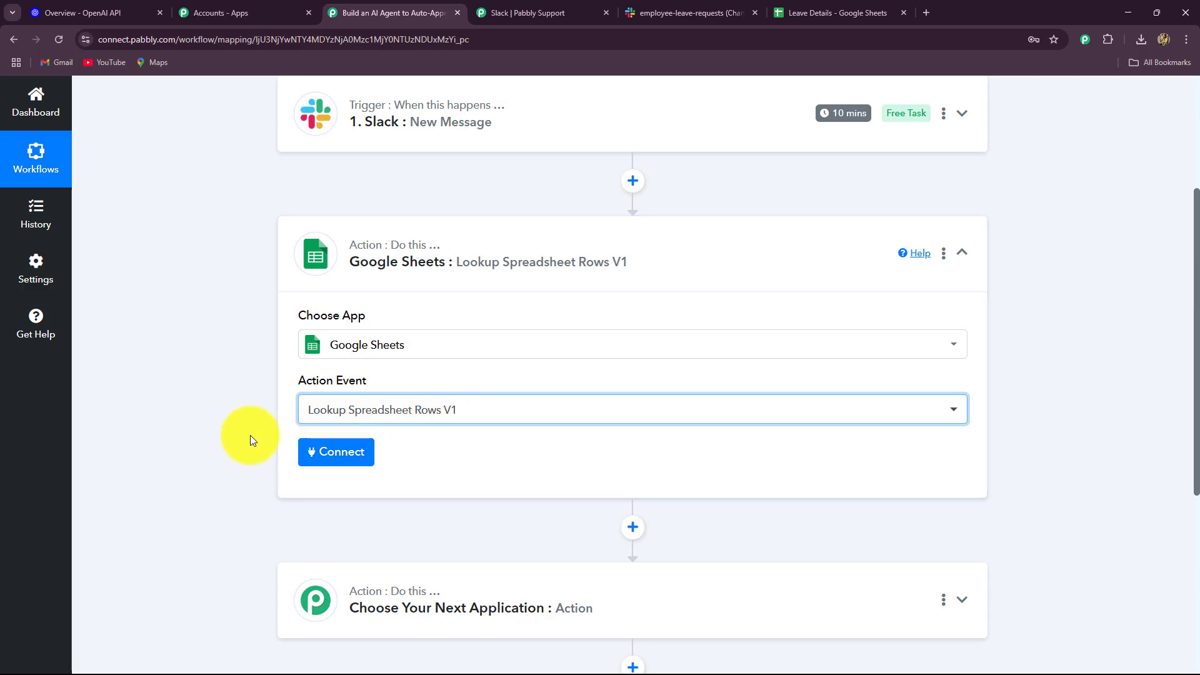
# - Add a new Google Sheets connection to the lookup step, signing in with the Google account and allowing Pabbly Connect Sheets access
pyautogui.scroll(-2, 245, 426)
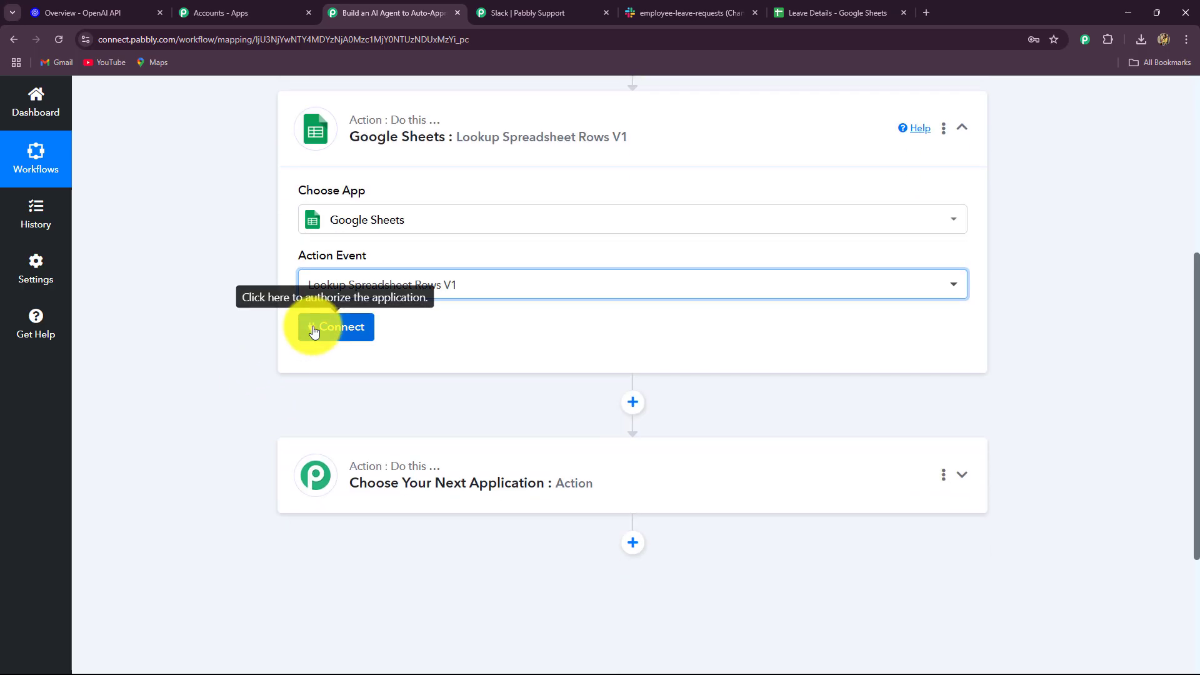
pyautogui.click(310, 326)
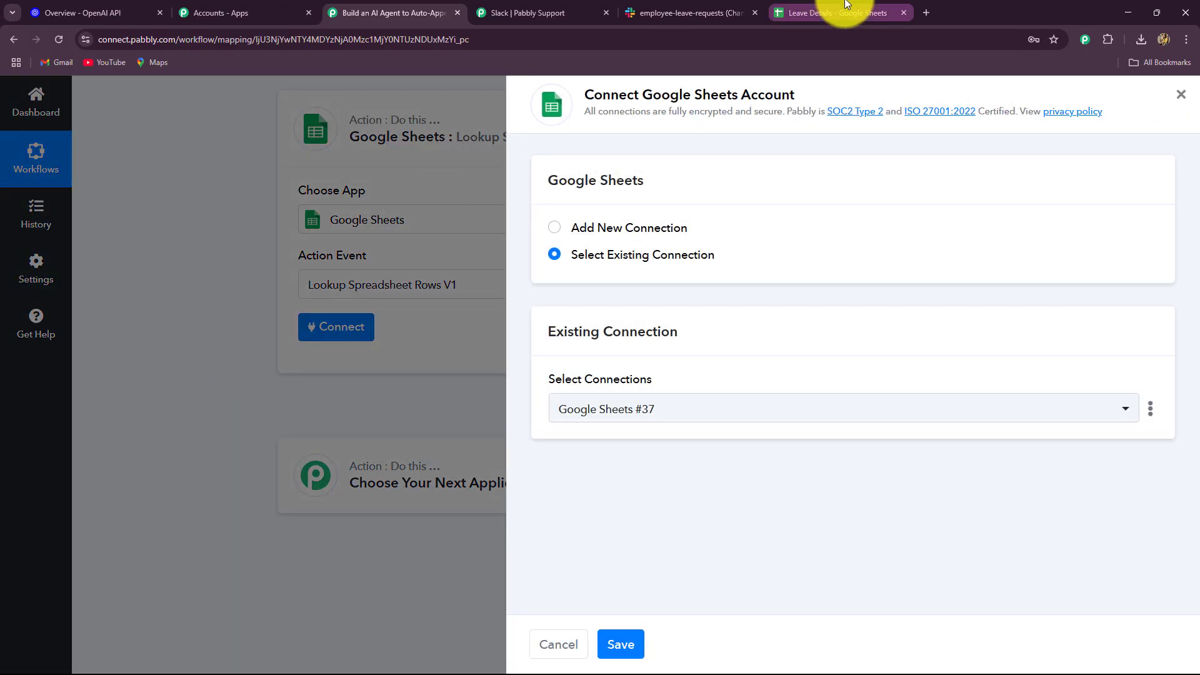
pyautogui.click(831, 13)
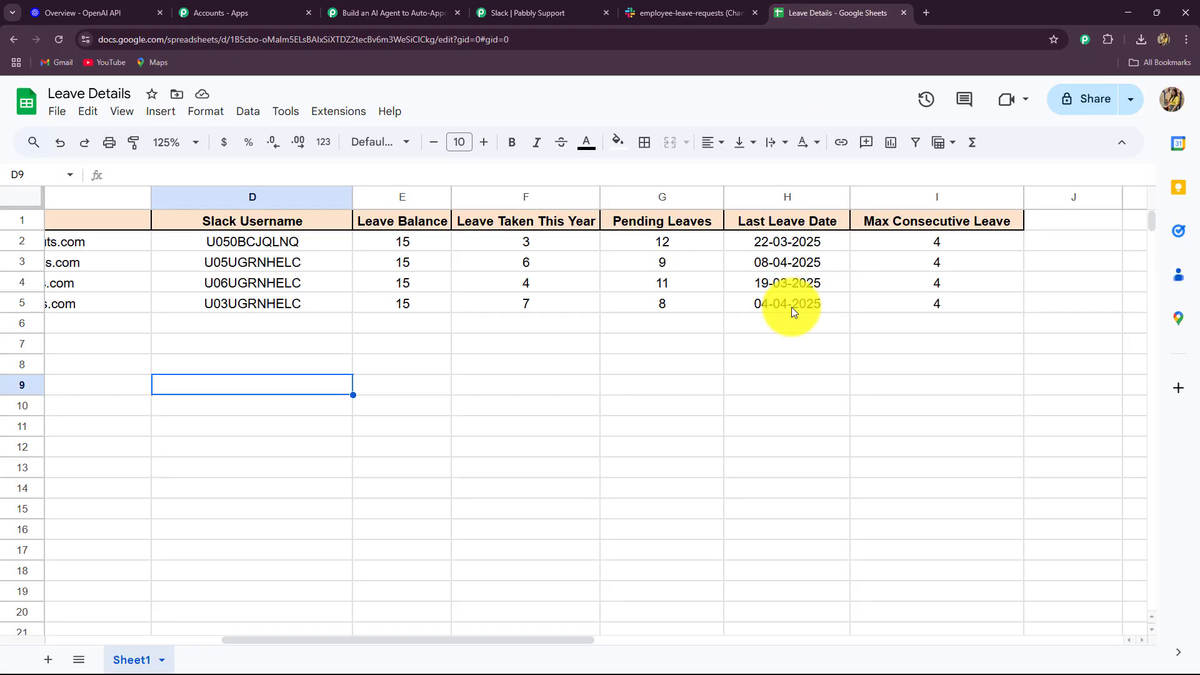
pyautogui.click(402, 12)
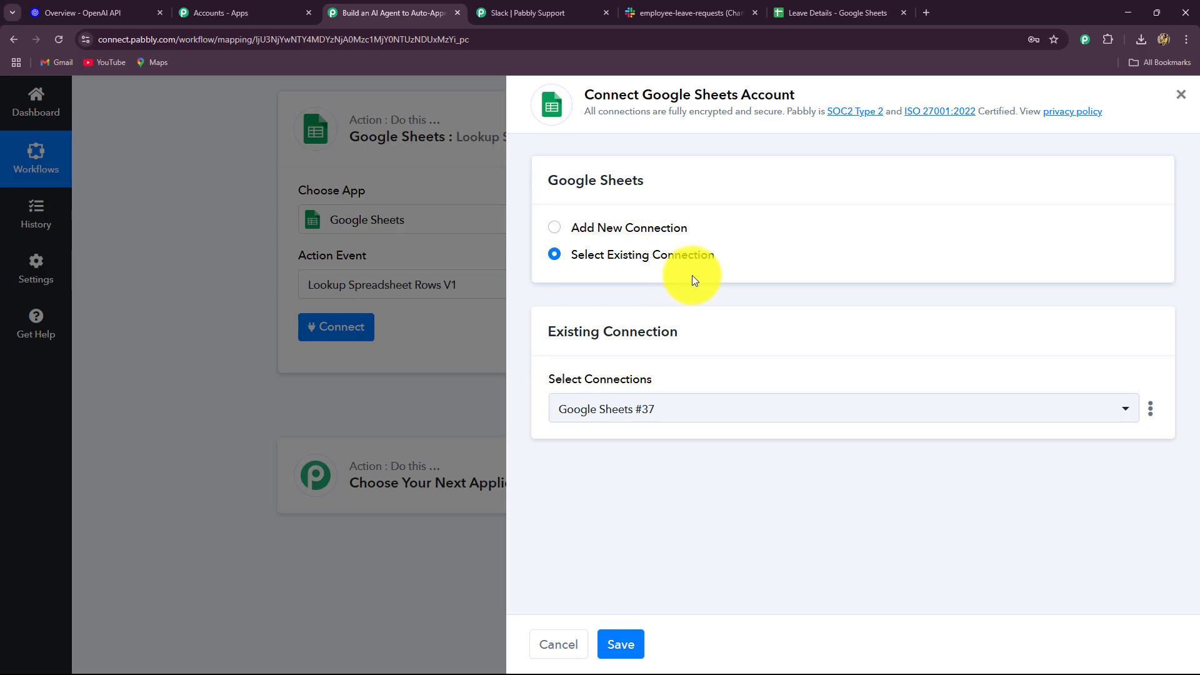
pyautogui.click(553, 235)
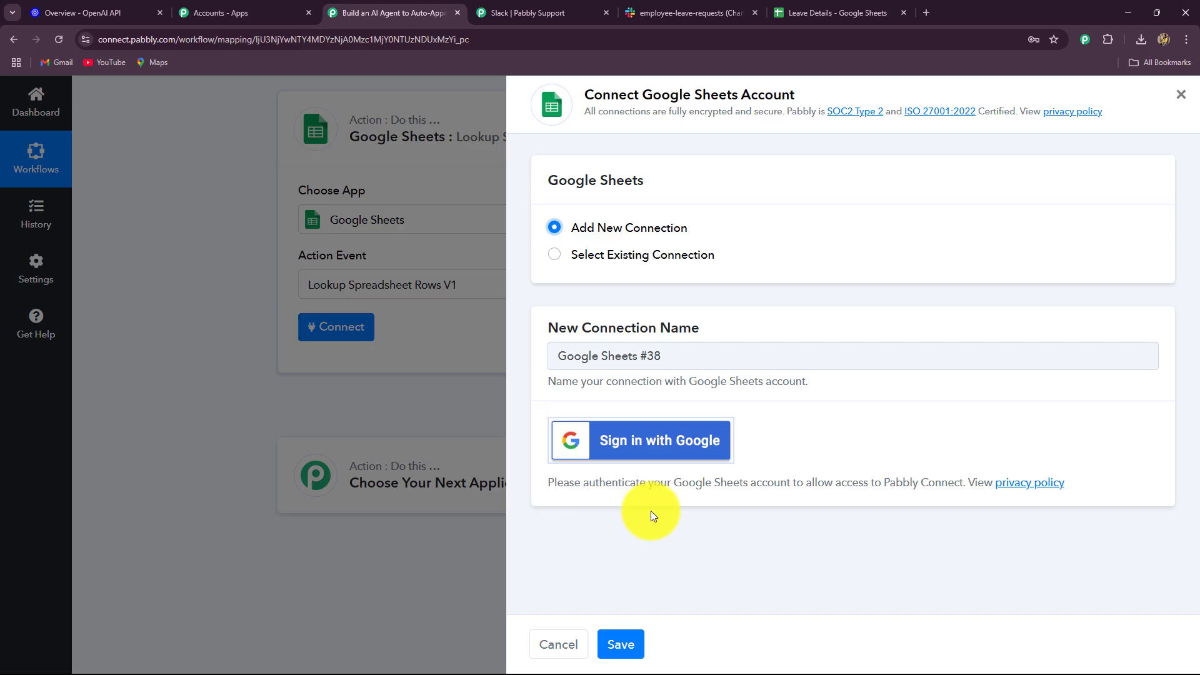
pyautogui.click(659, 441)
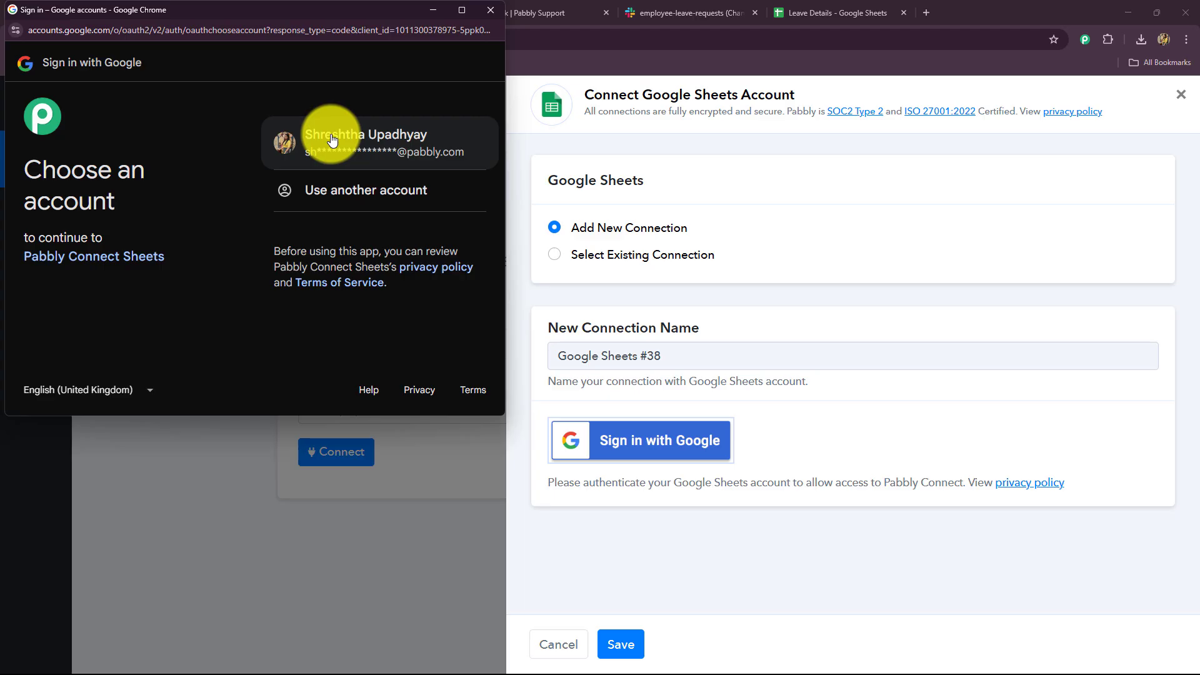
pyautogui.click(332, 140)
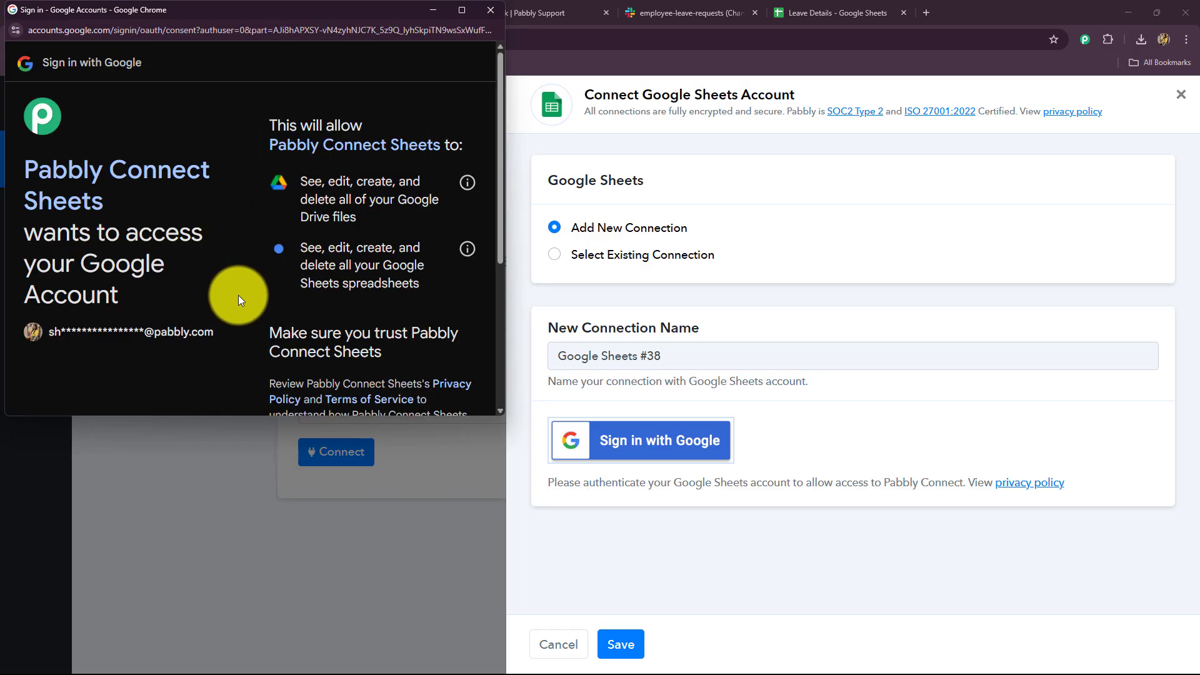
pyautogui.scroll(-4, 323, 240)
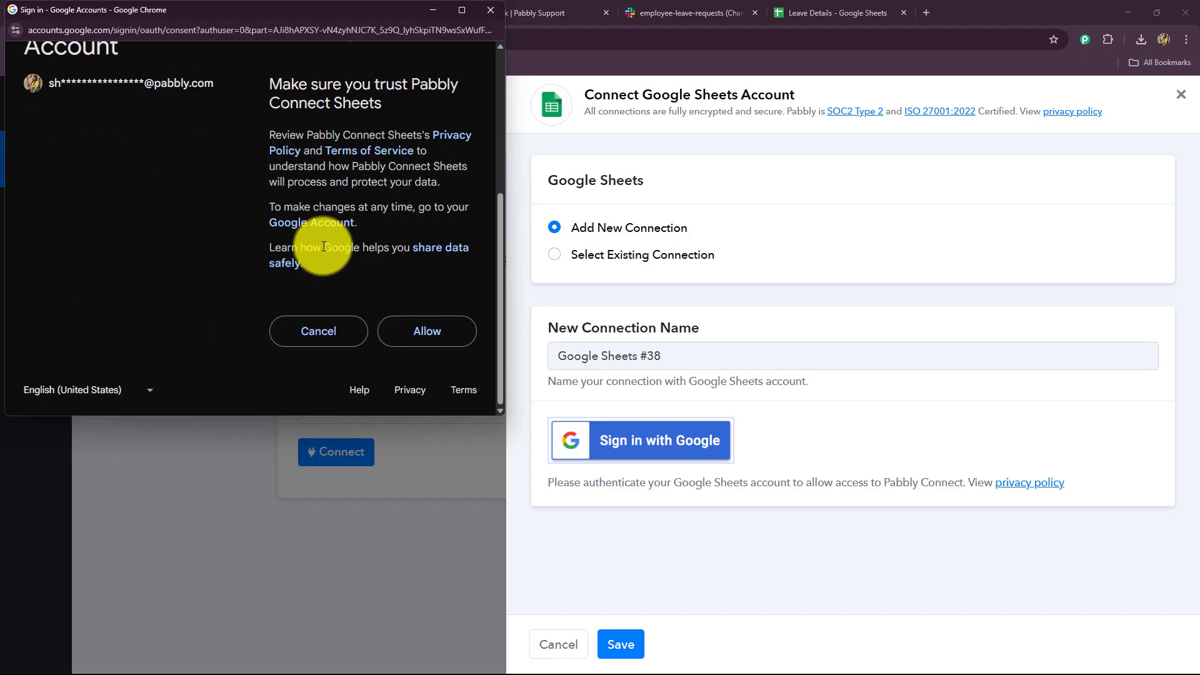
pyautogui.click(408, 340)
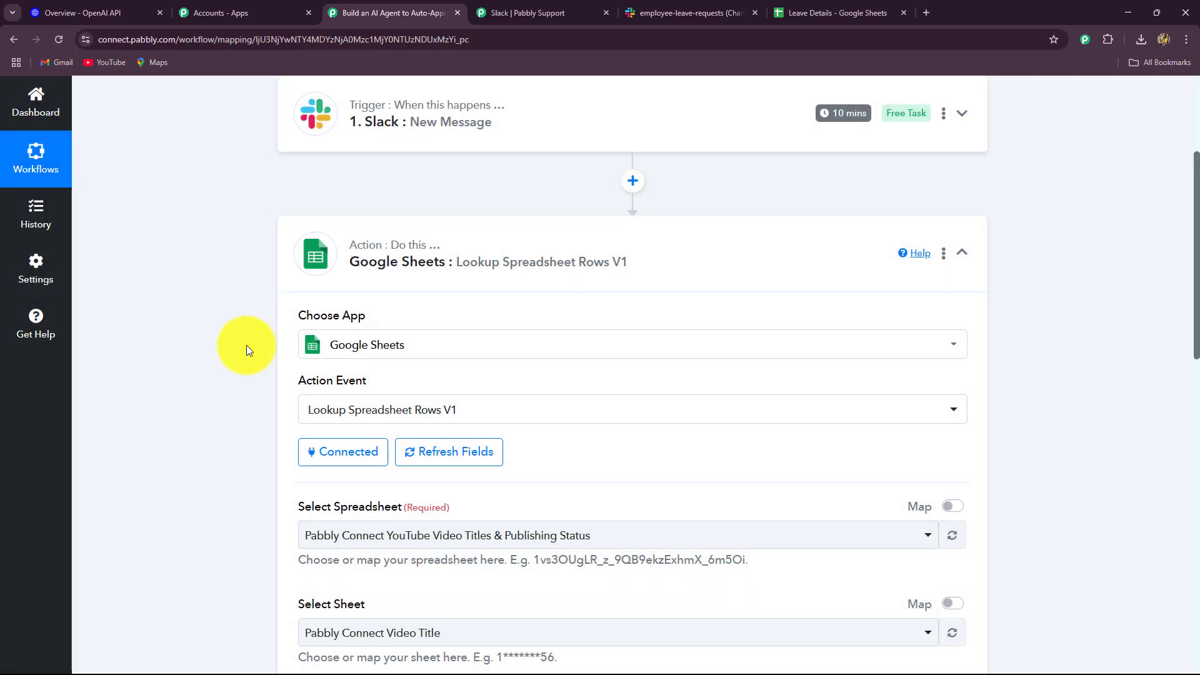
# - Choose Leave Details as the spreadsheet for the Google Sheets lookup step
pyautogui.scroll(-4, 246, 345)
pyautogui.scroll(2, 244, 327)
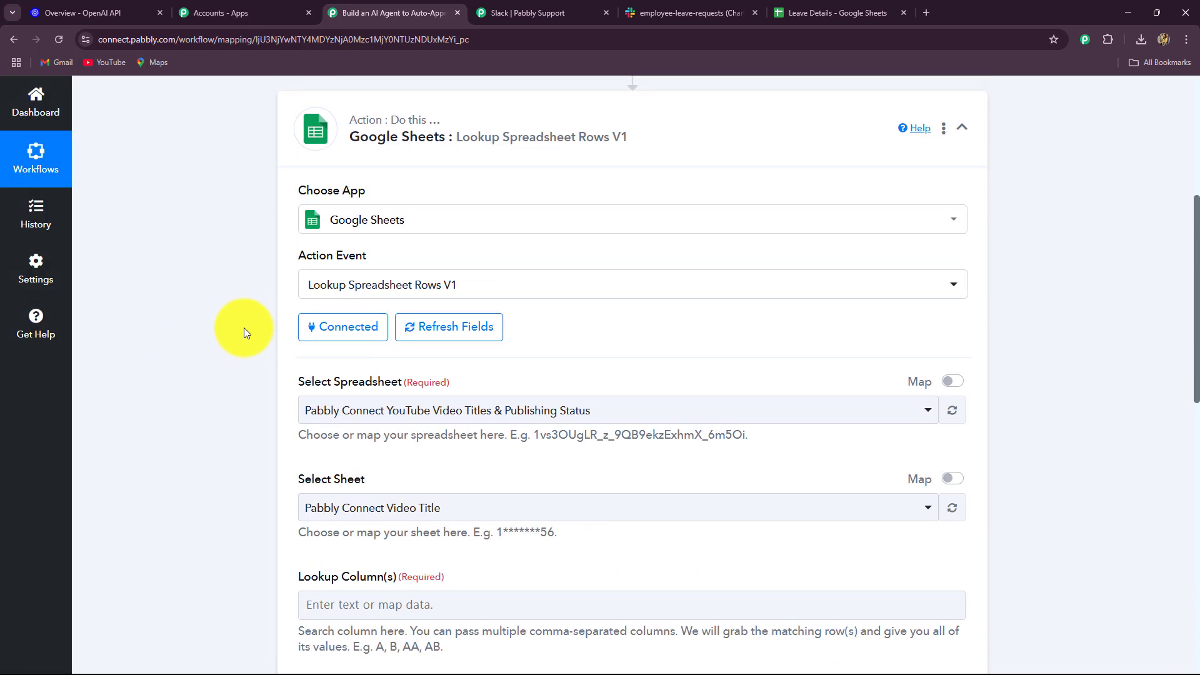
pyautogui.scroll(-2, 243, 327)
pyautogui.click(489, 292)
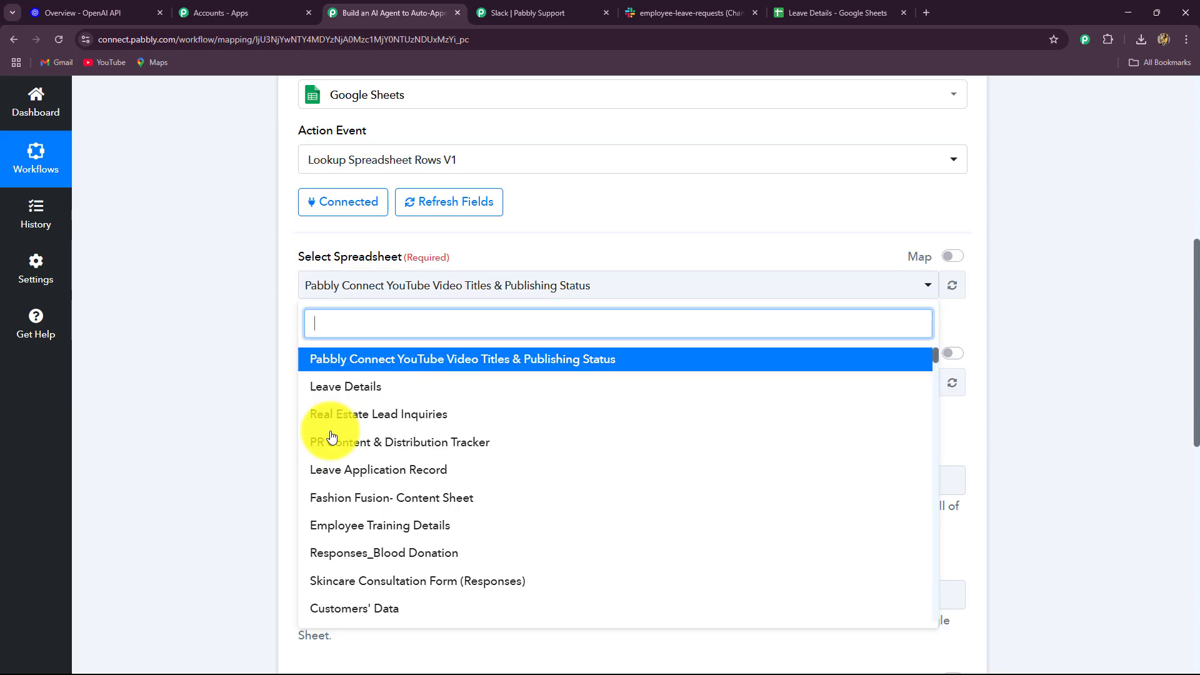
pyautogui.click(327, 388)
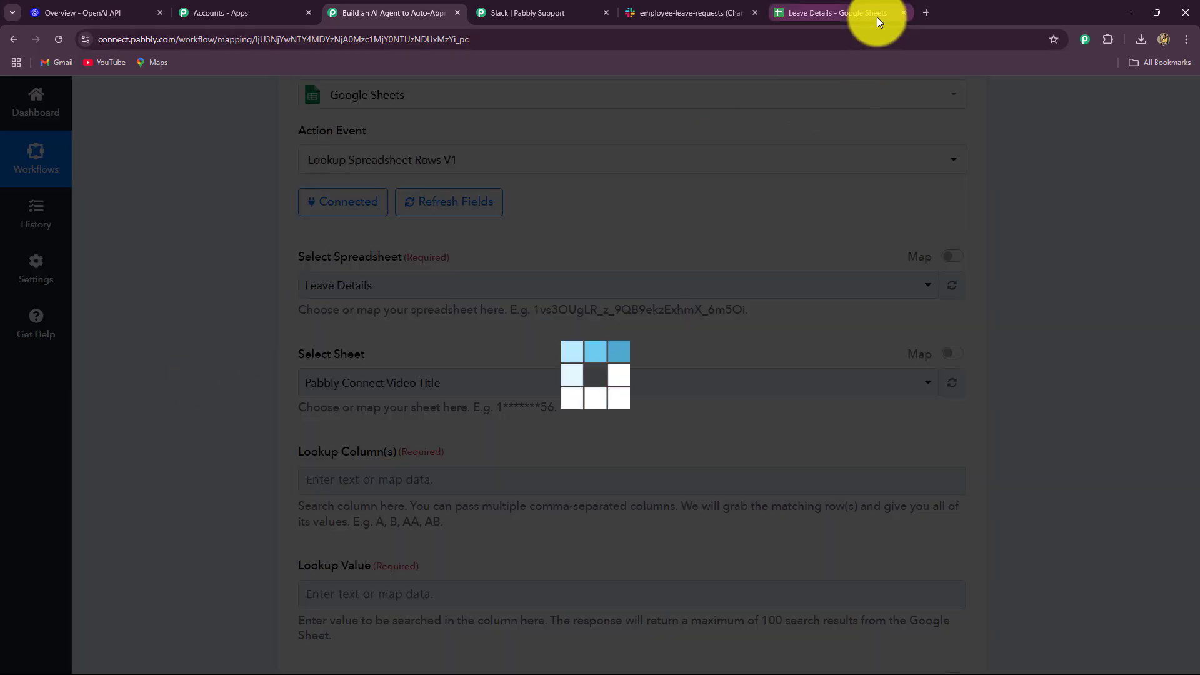
# - Check the position of the Slack Username column in the Leave Details sheet and set the lookup column to D
pyautogui.scroll(-2, 211, 394)
pyautogui.scroll(-2, 211, 394)
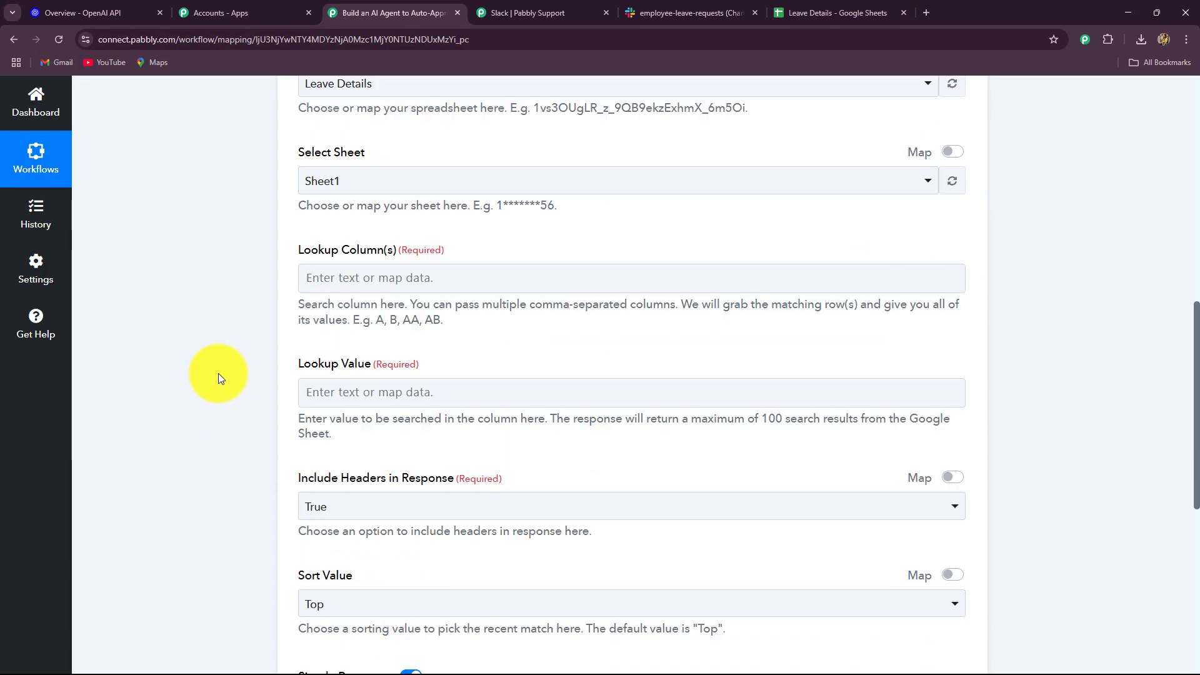
pyautogui.scroll(-2, 256, 252)
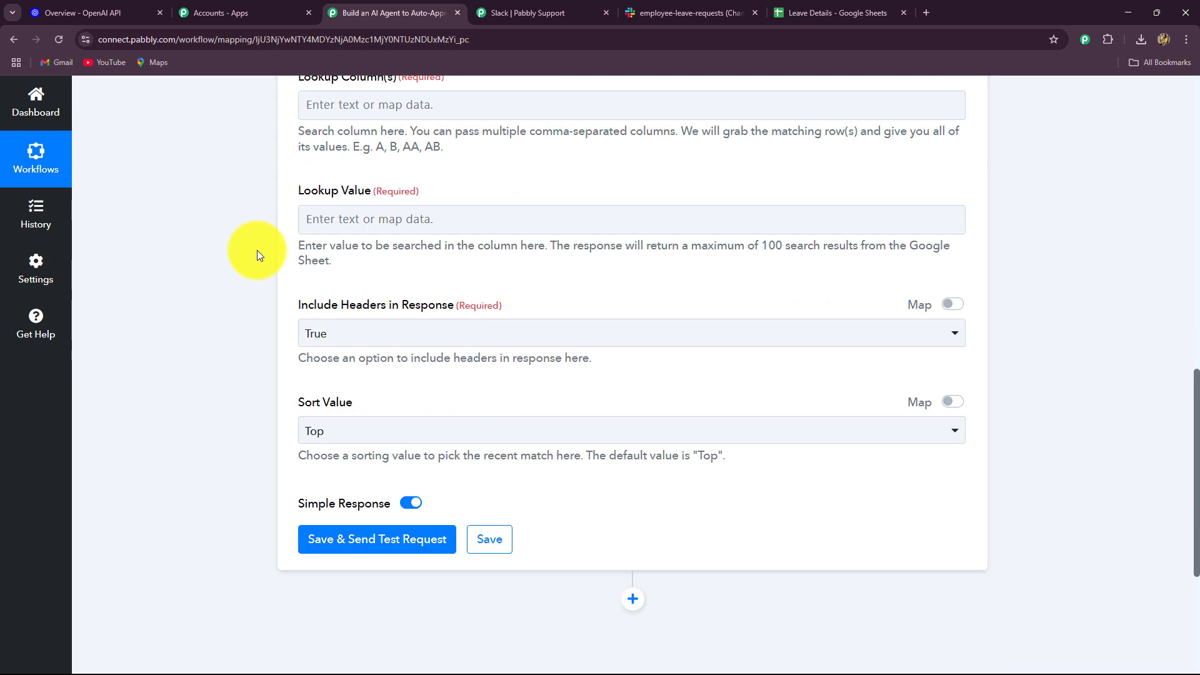
pyautogui.scroll(2, 257, 252)
pyautogui.click(357, 225)
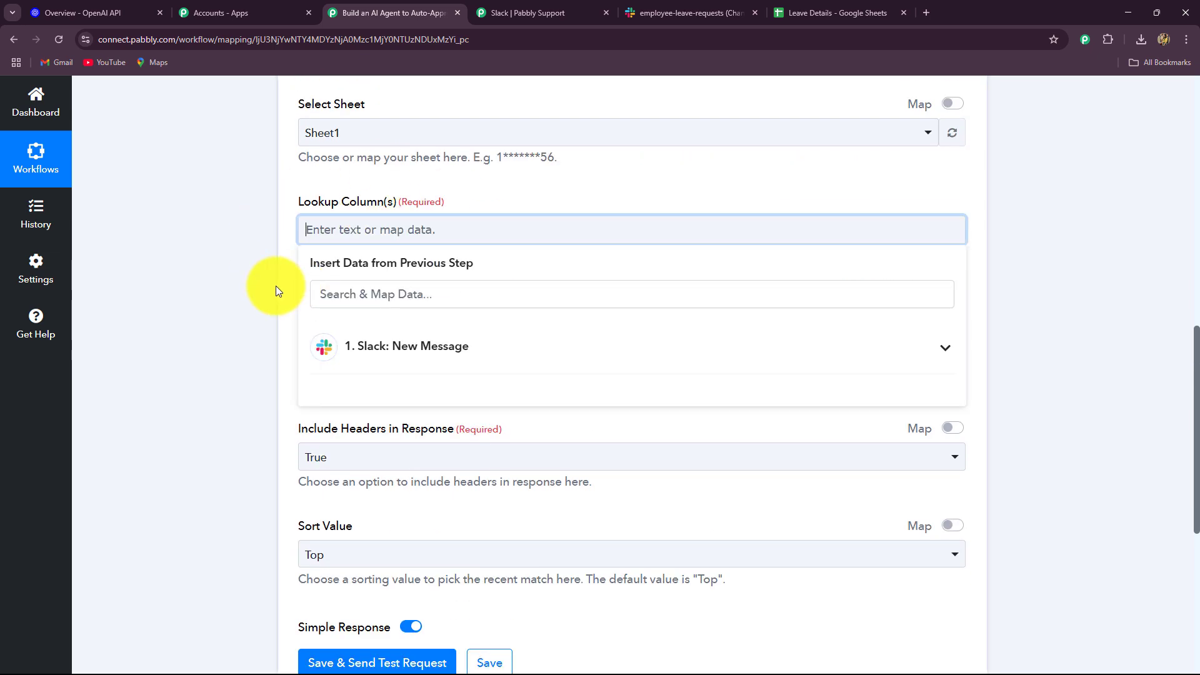
pyautogui.click(819, 12)
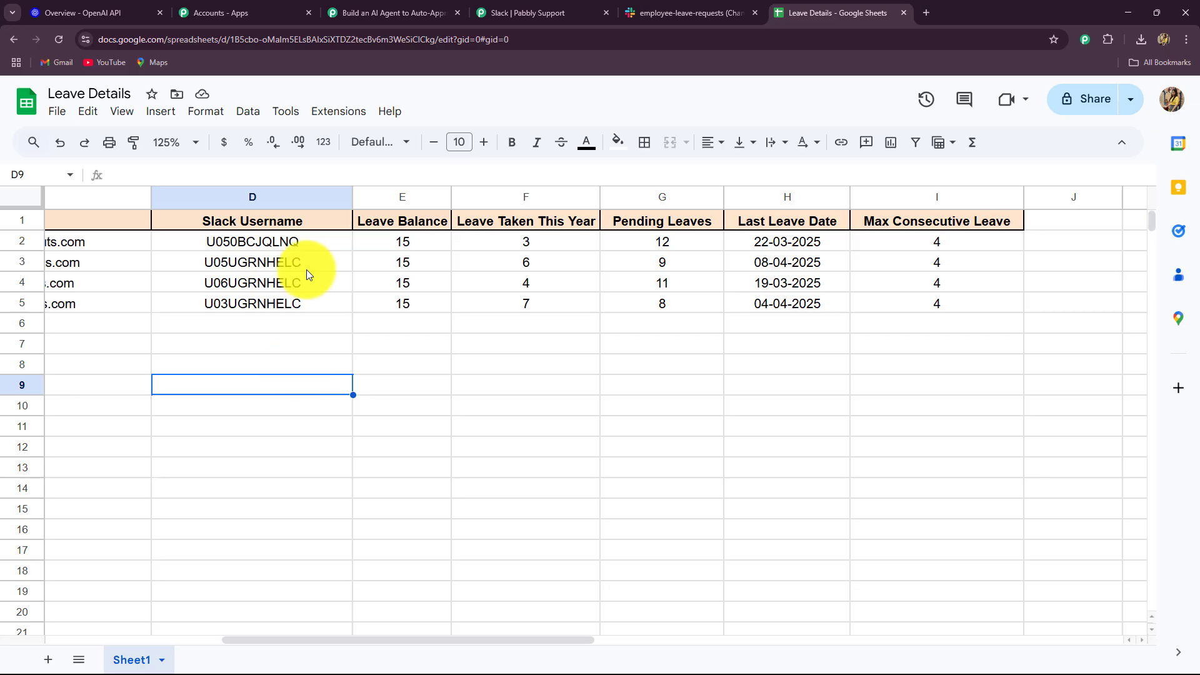
pyautogui.click(362, 13)
pyautogui.click(342, 226)
pyautogui.write('D')
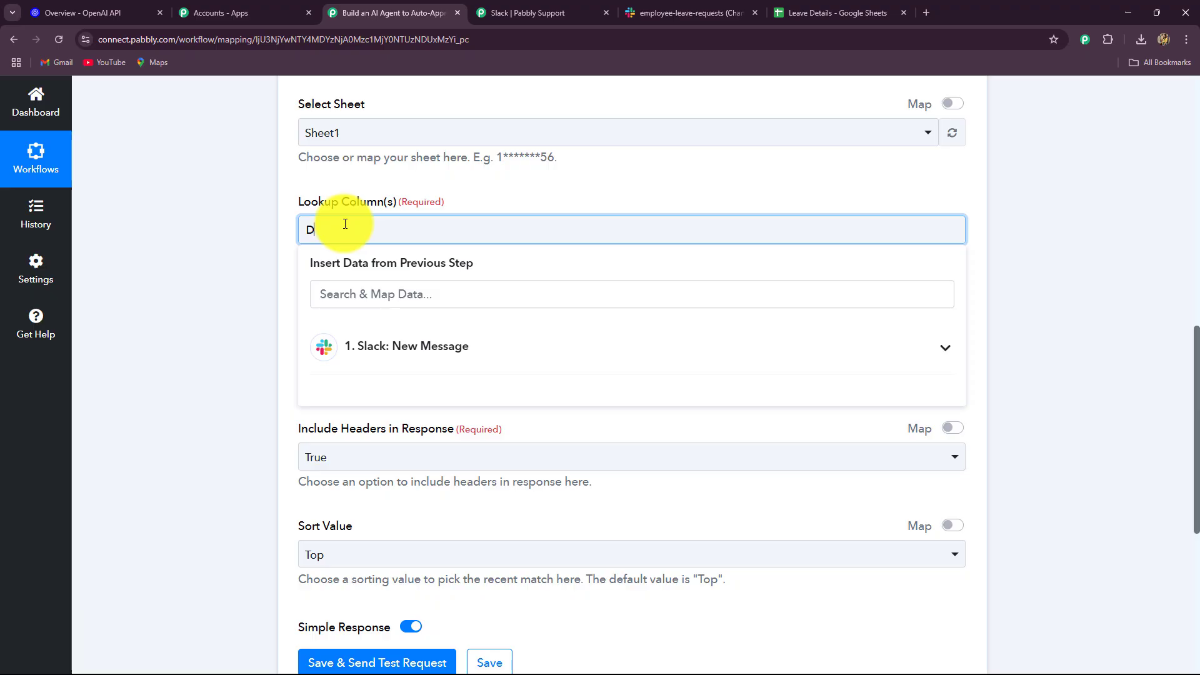
pyautogui.click(187, 302)
# - Map the lookup value to the User field from the Slack New Message step
pyautogui.scroll(-2, 196, 282)
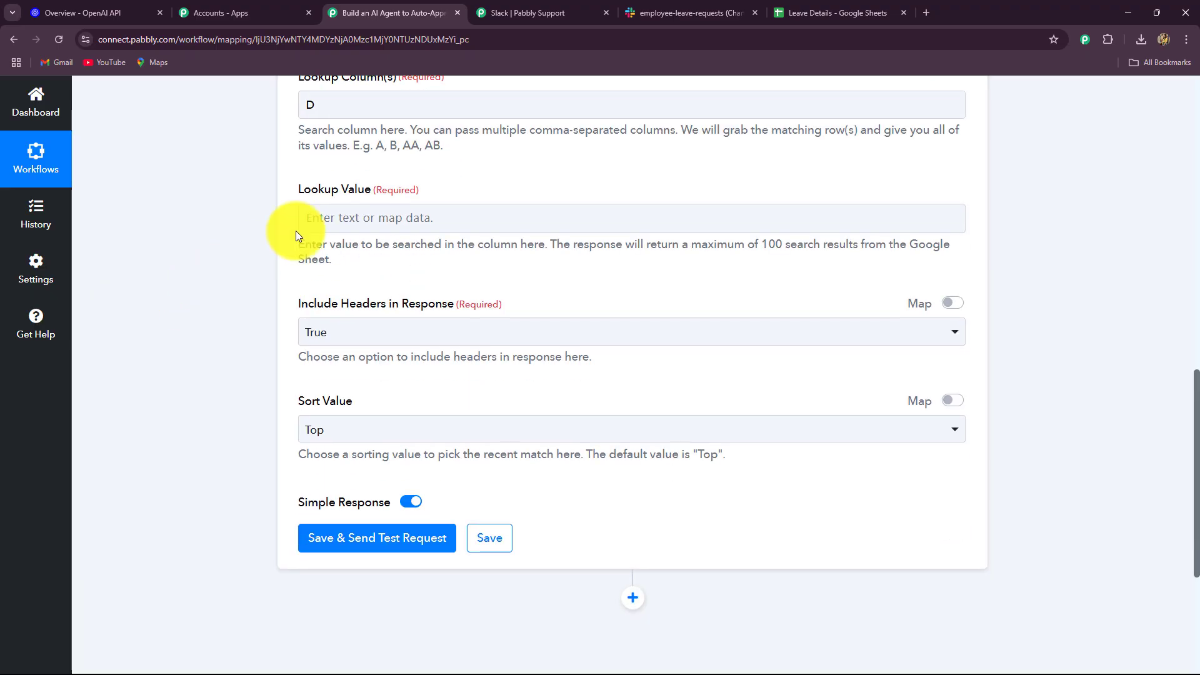
pyautogui.click(333, 219)
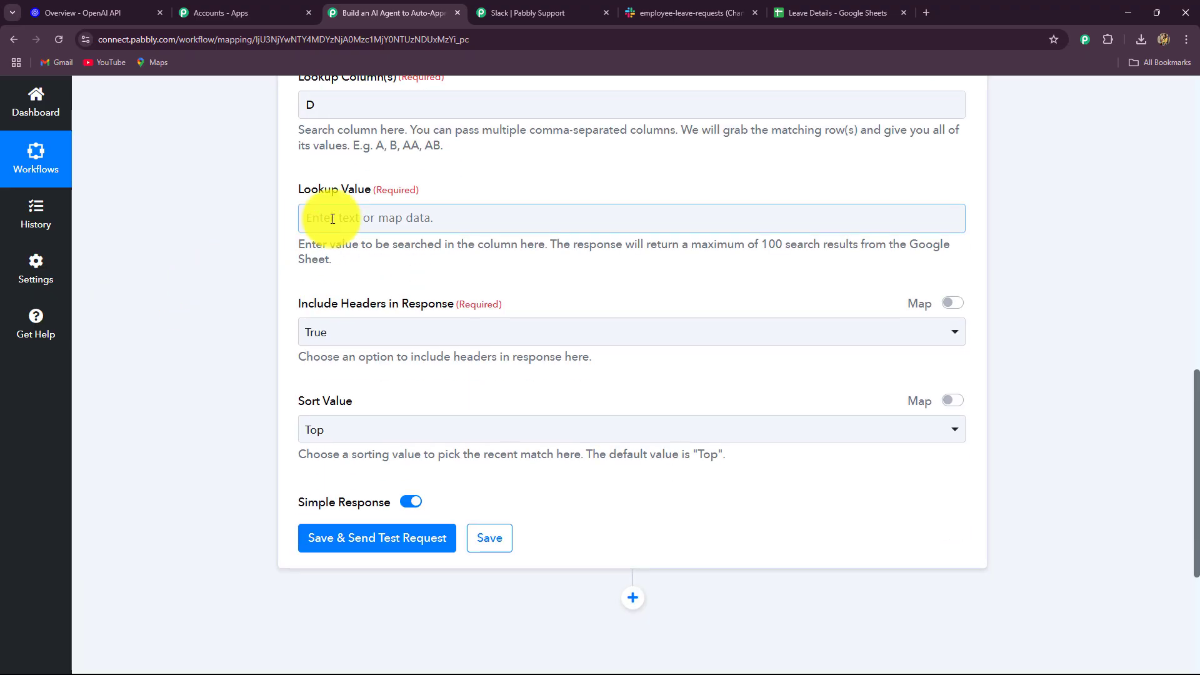
pyautogui.click(315, 218)
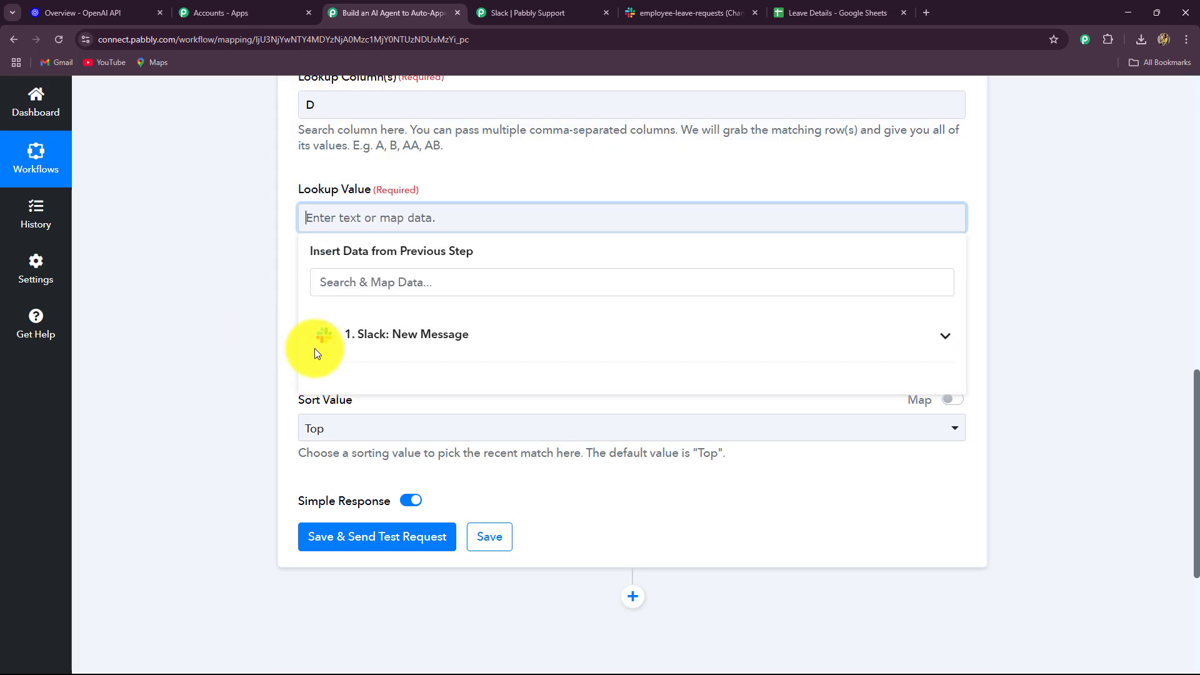
pyautogui.click(315, 350)
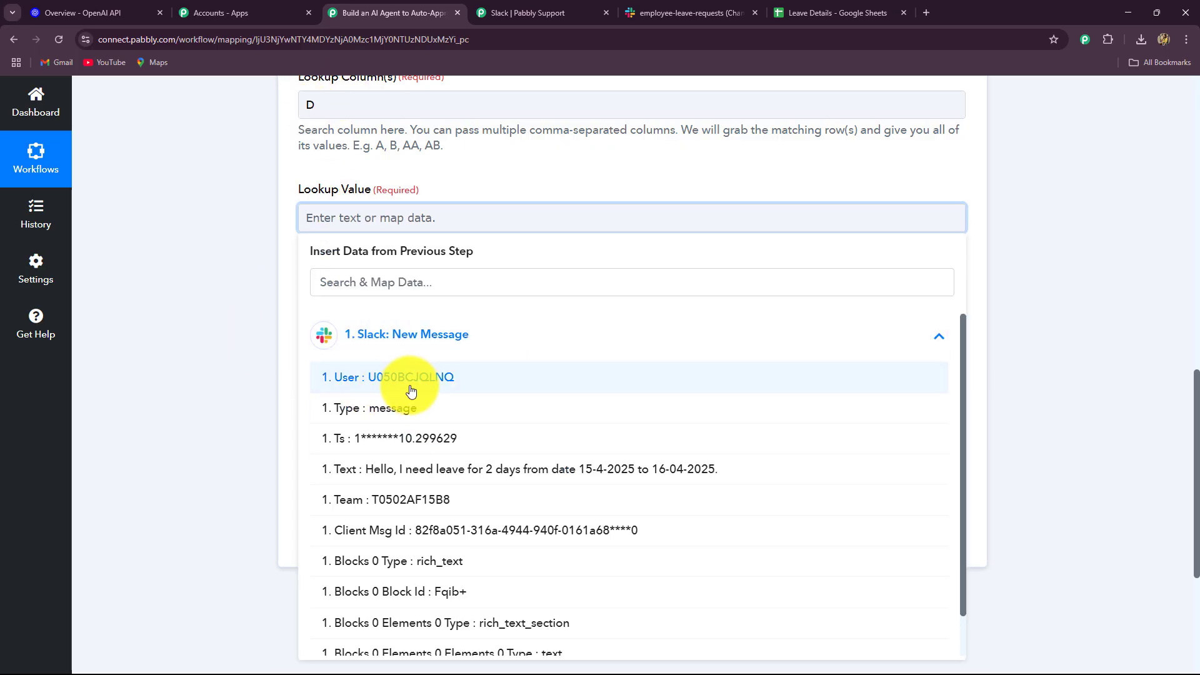
pyautogui.click(410, 384)
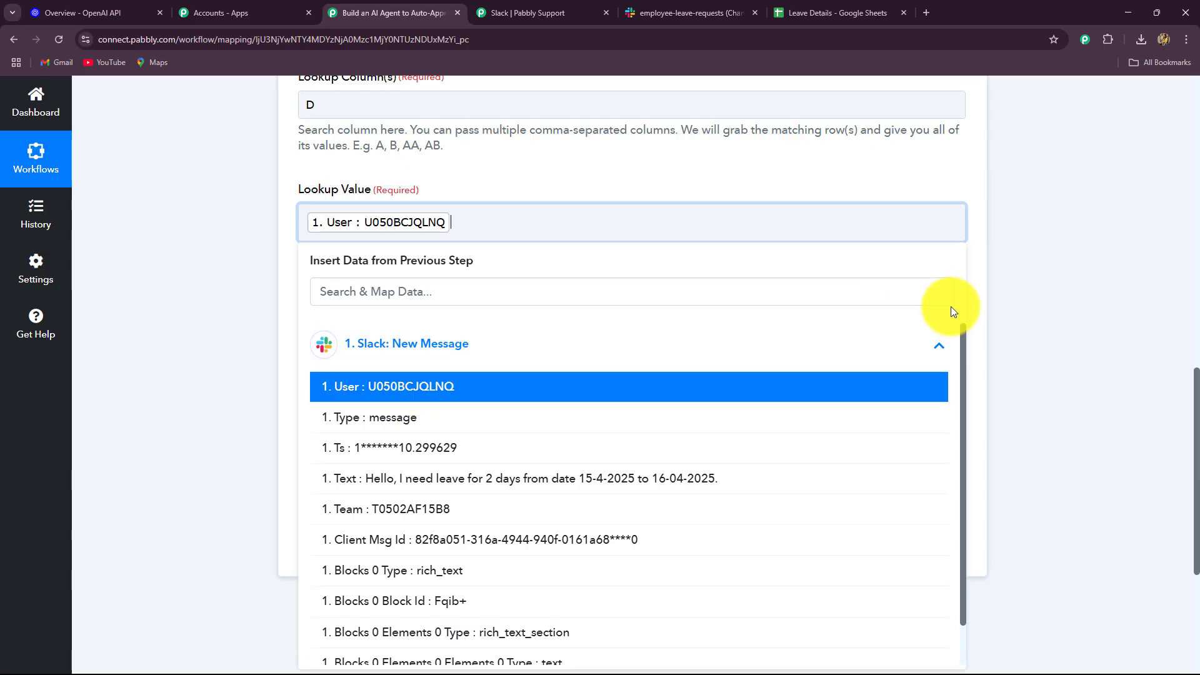
pyautogui.click(1111, 261)
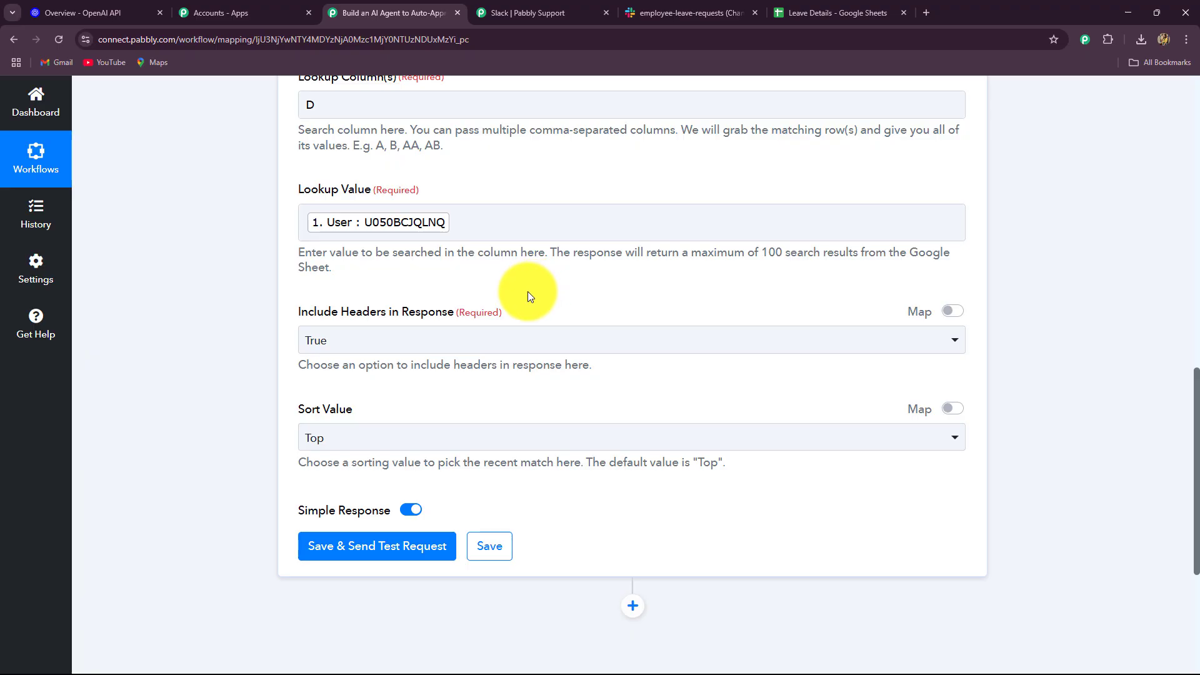
# - Save the Google Sheets lookup step with column D and the mapped Slack user, and send a test request
pyautogui.scroll(-2, 212, 324)
pyautogui.scroll(2, 211, 324)
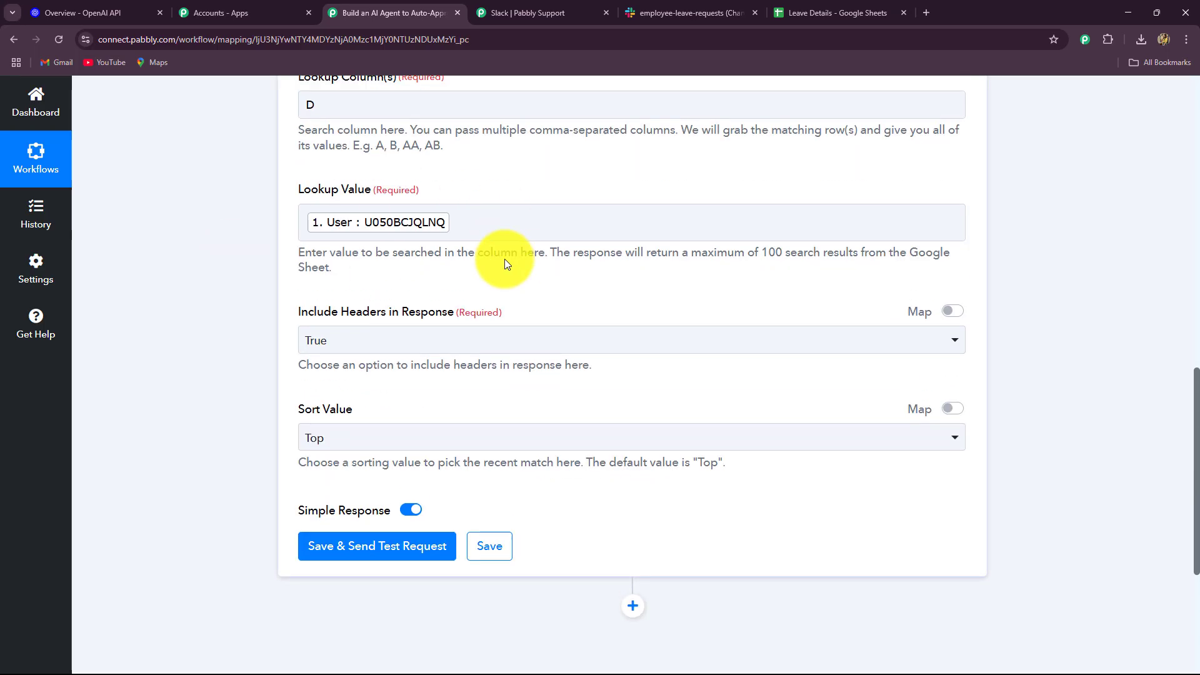
pyautogui.click(319, 105)
pyautogui.scroll(4, 214, 206)
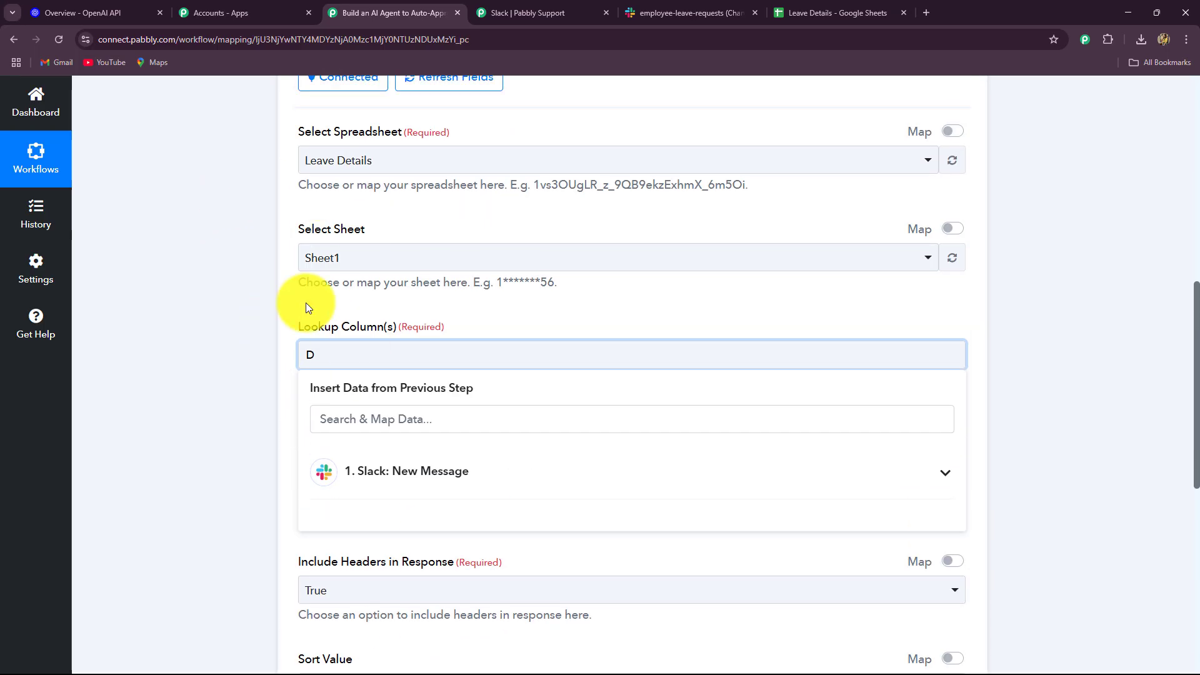
pyautogui.scroll(-2, 214, 268)
pyautogui.click(214, 268)
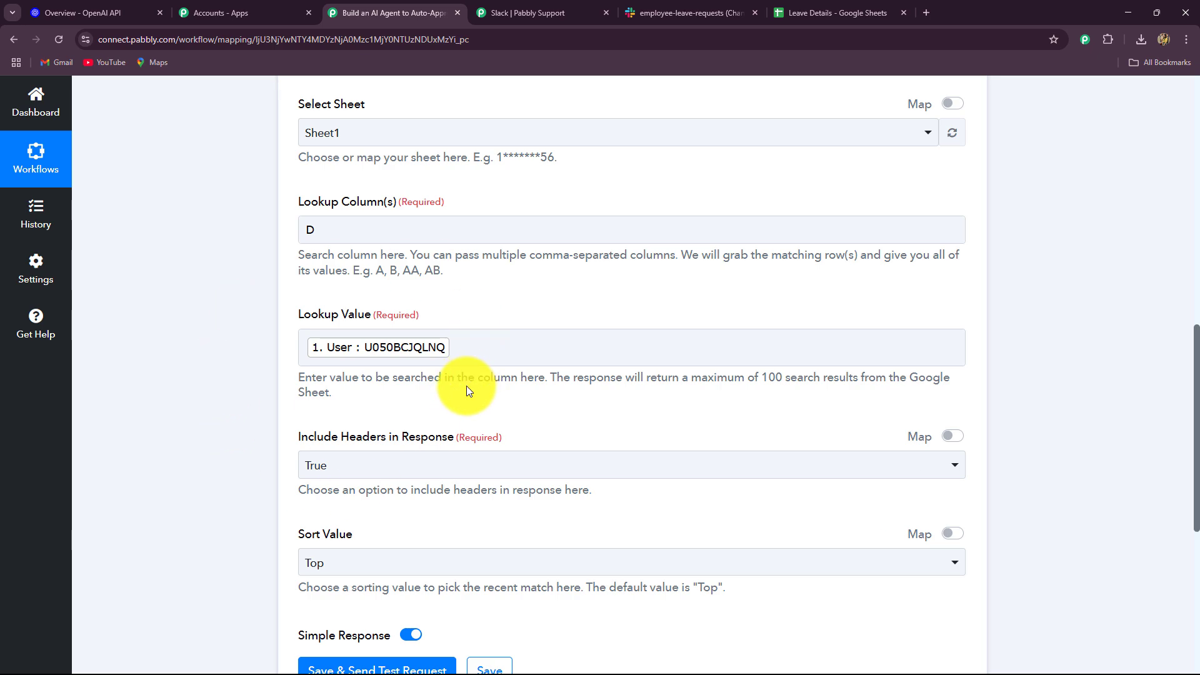
pyautogui.click(316, 229)
pyautogui.click(231, 255)
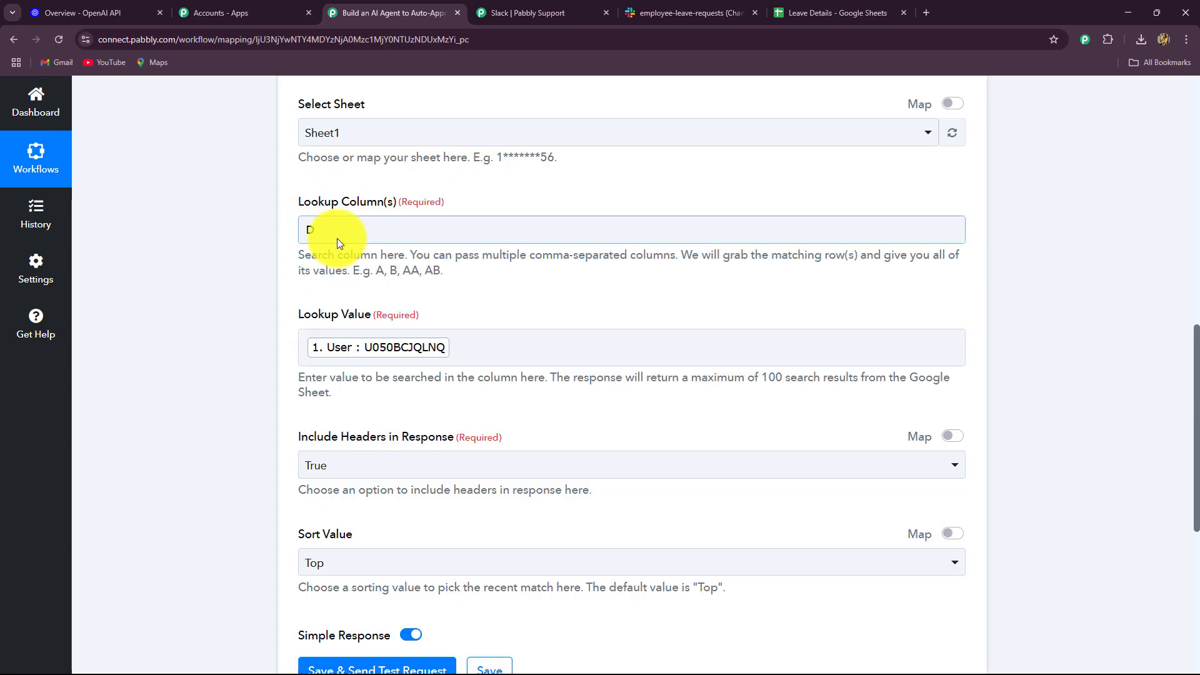
pyautogui.scroll(-5, 241, 332)
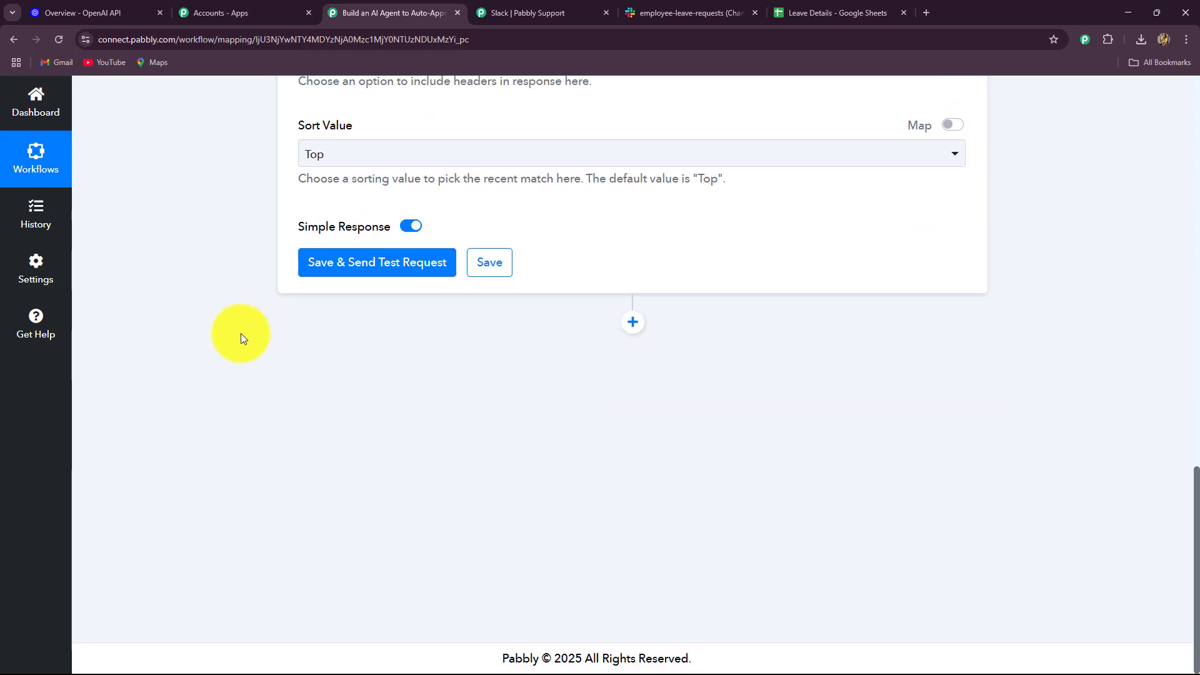
pyautogui.click(331, 266)
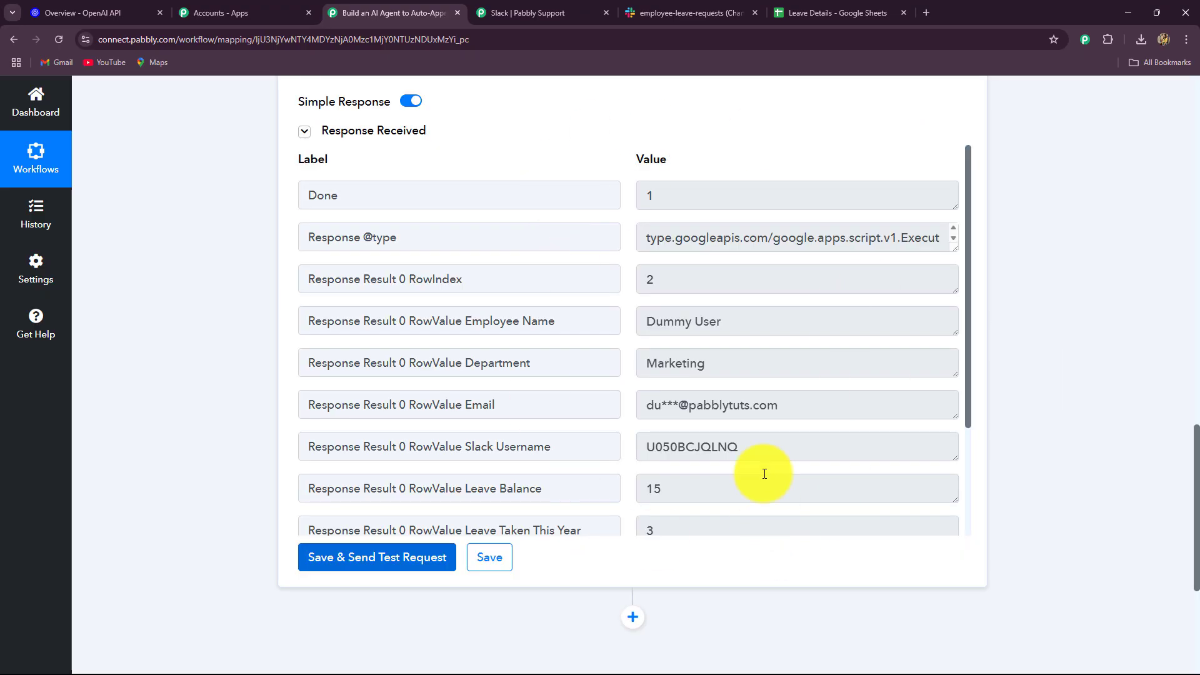
# - Compare the row index returned by the lookup with the employee's row in the Leave Details sheet
pyautogui.doubleClick(675, 269)
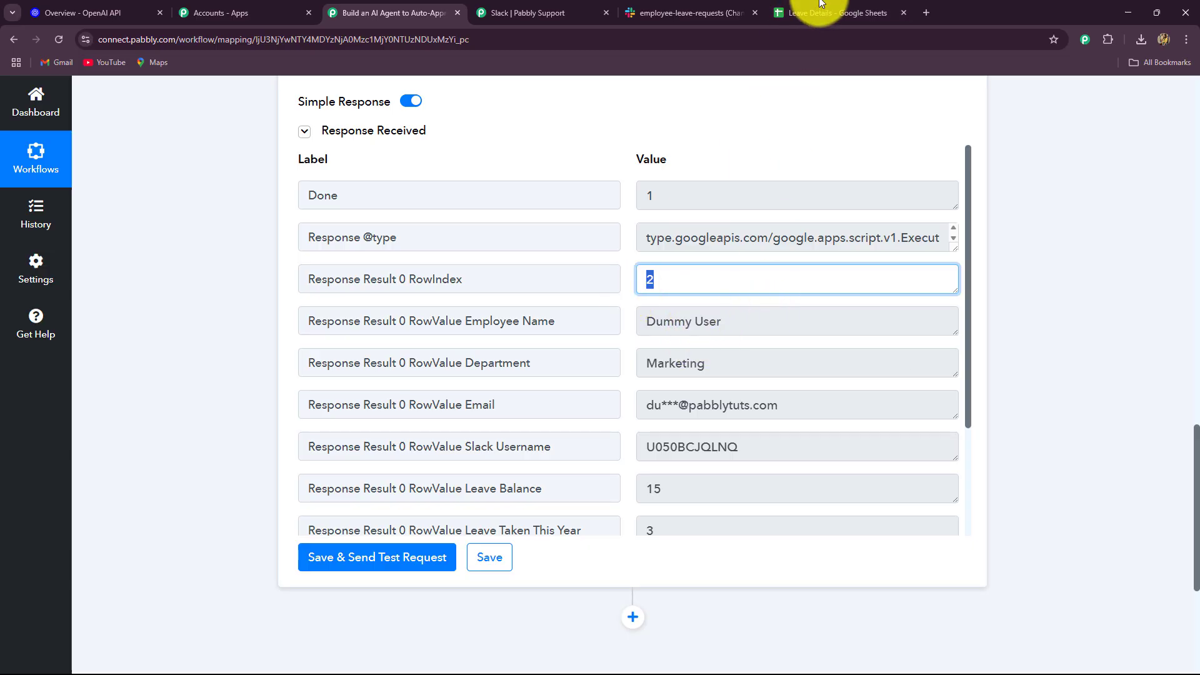
pyautogui.click(837, 13)
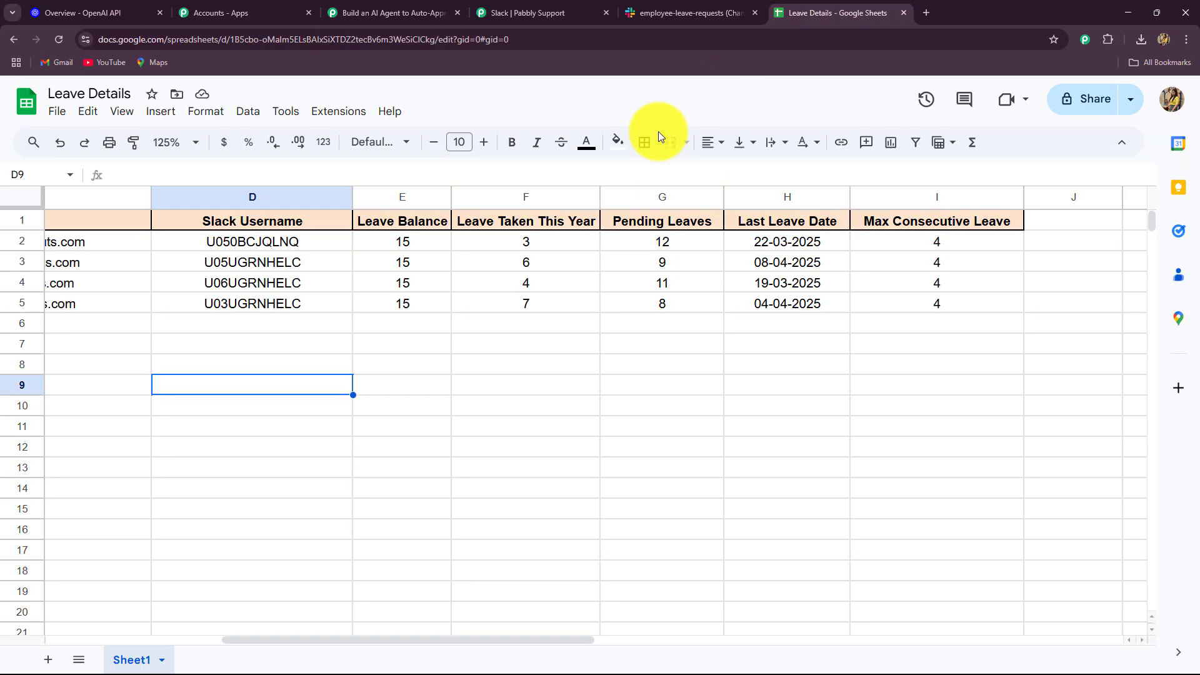
pyautogui.click(208, 240)
pyautogui.moveTo(307, 640); pyautogui.dragTo(140, 640)
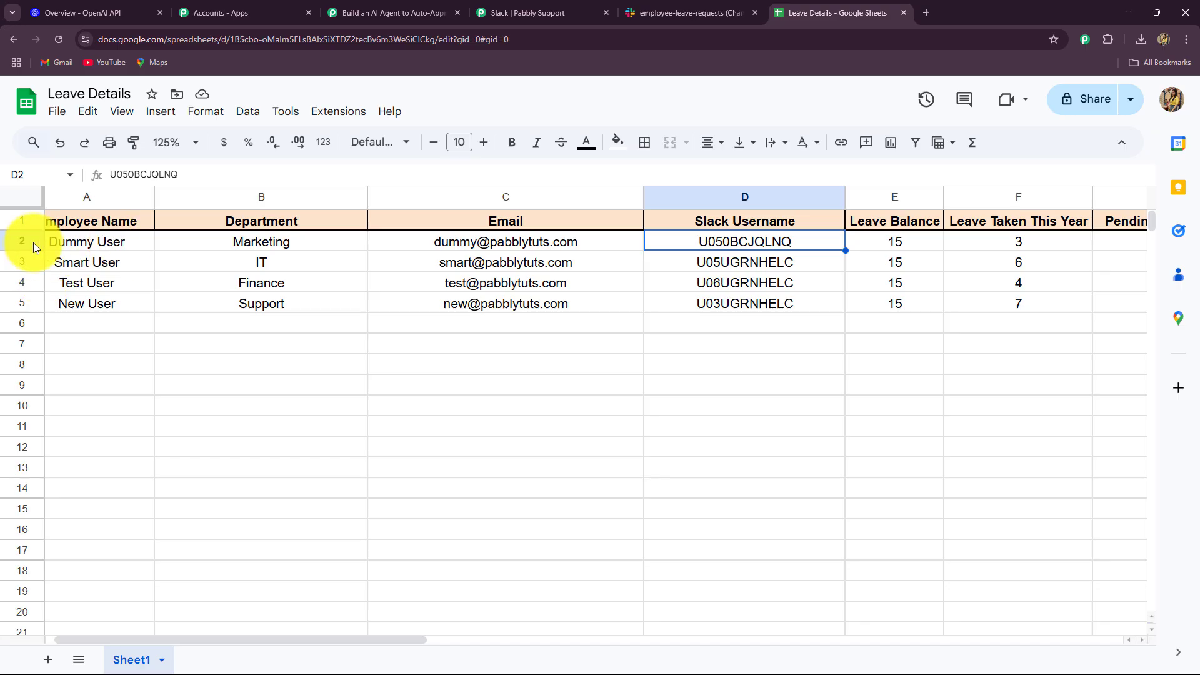
pyautogui.click(388, 14)
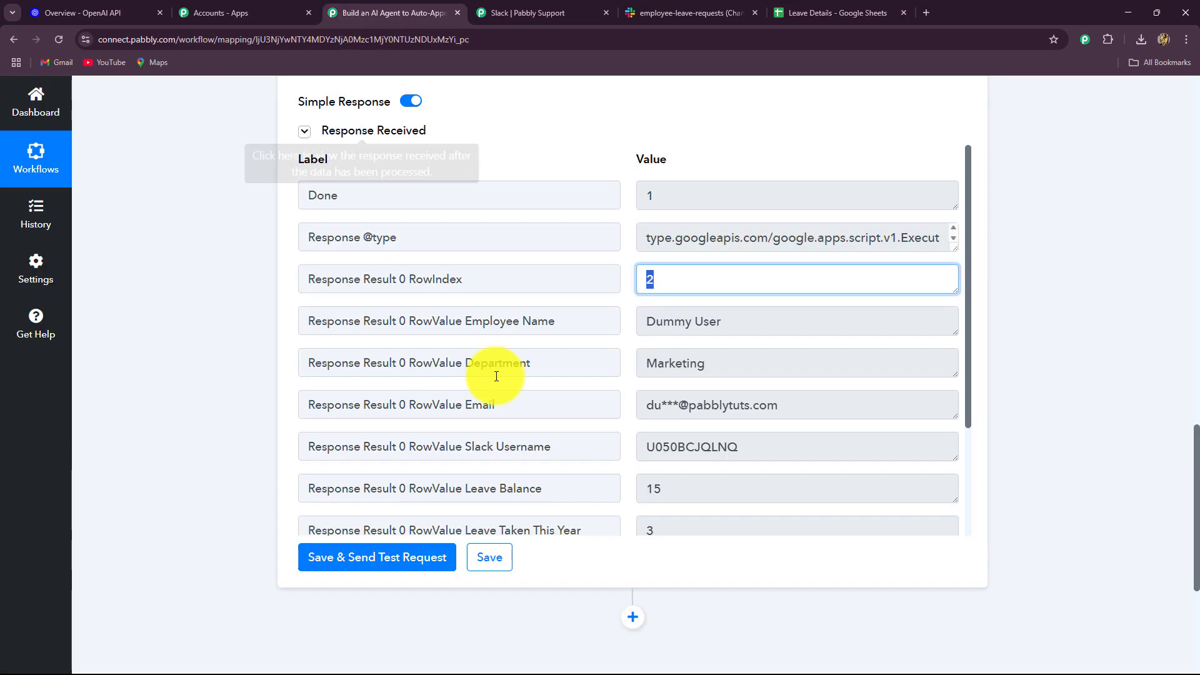
# - Review the employee details in the lookup response, from name and department through leave balance, last leave date and maximum consecutive leave
pyautogui.moveTo(724, 321); pyautogui.dragTo(628, 332)
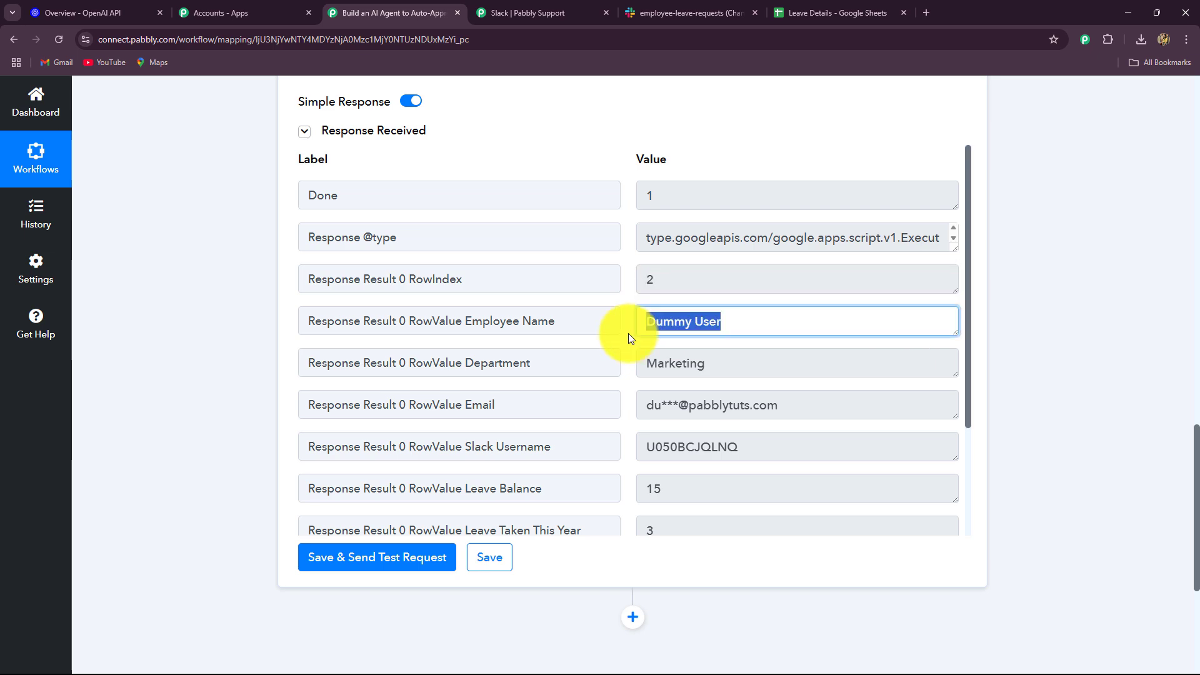
pyautogui.moveTo(719, 365); pyautogui.dragTo(613, 375)
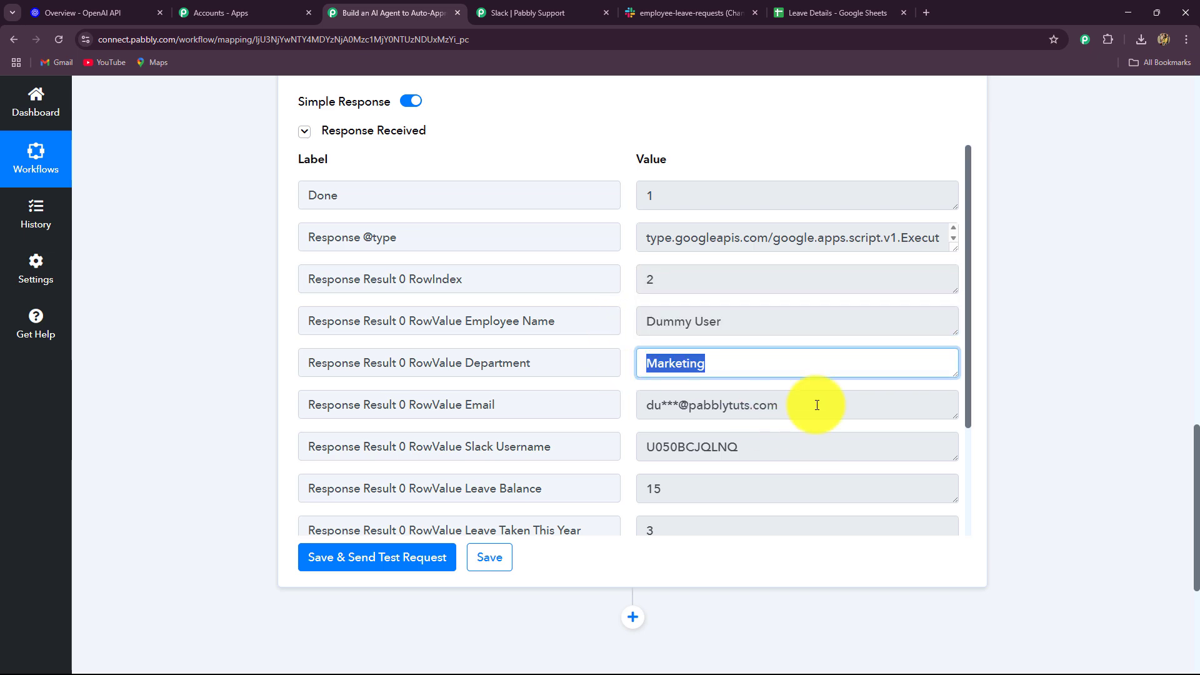
pyautogui.moveTo(816, 404); pyautogui.dragTo(777, 445)
pyautogui.scroll(-2, 691, 365)
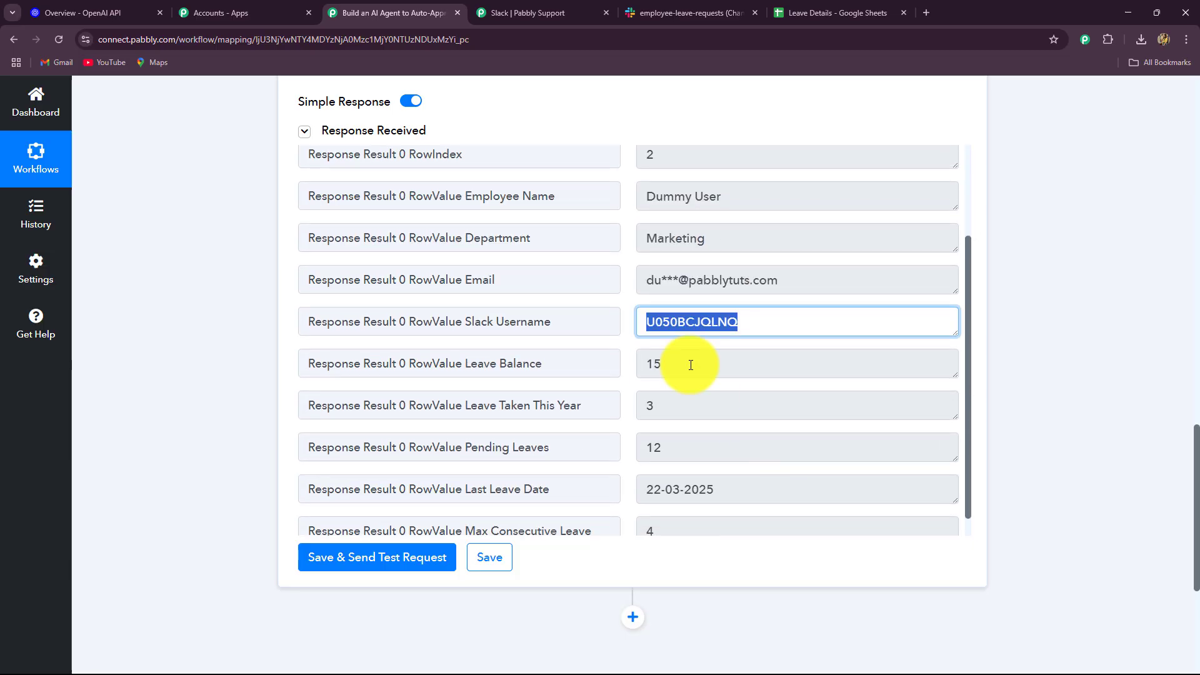
pyautogui.moveTo(691, 365); pyautogui.dragTo(611, 357)
pyautogui.moveTo(659, 422); pyautogui.dragTo(607, 426)
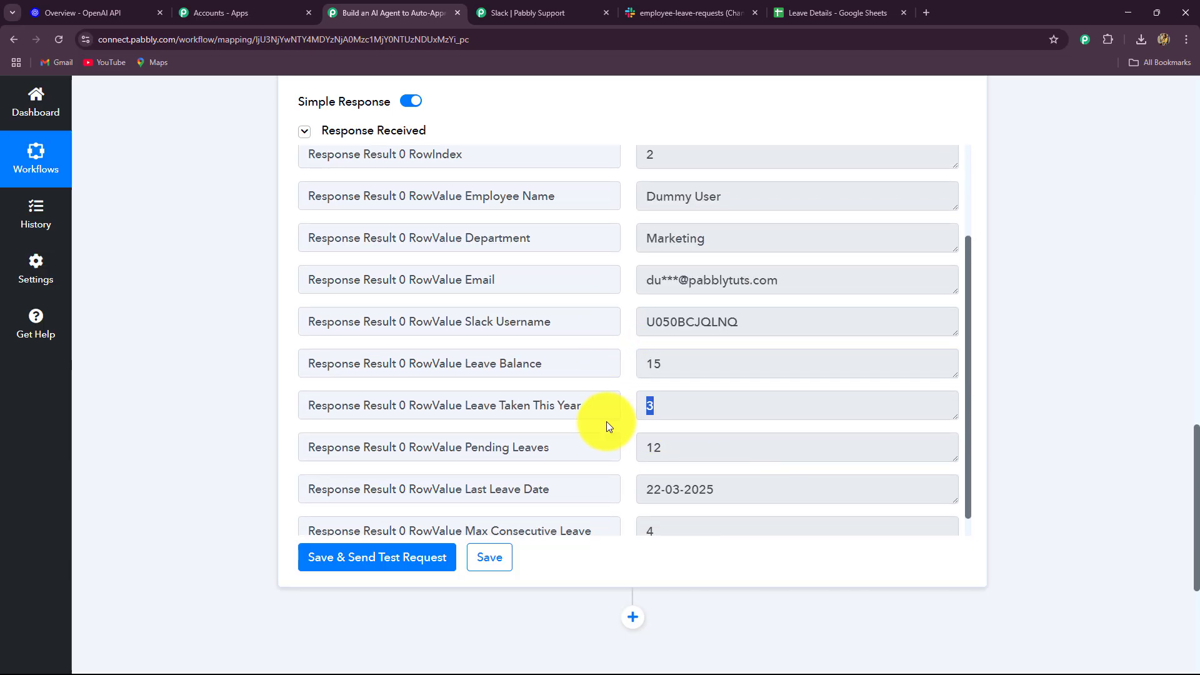
pyautogui.moveTo(712, 451); pyautogui.dragTo(589, 461)
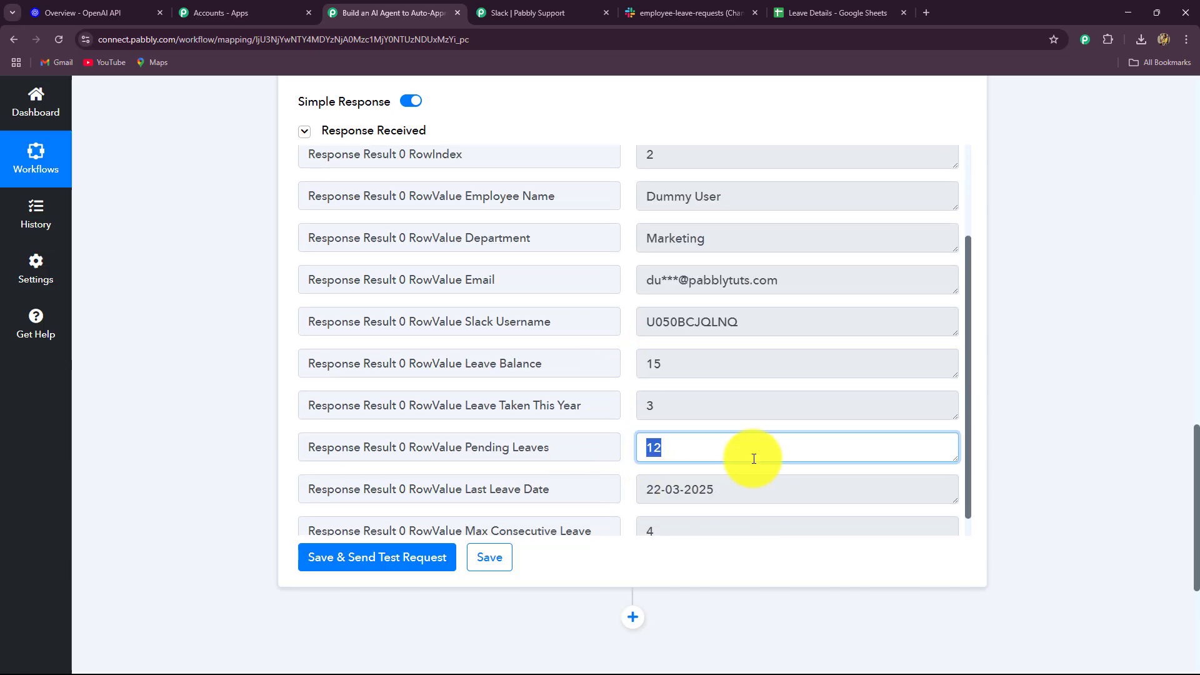
pyautogui.scroll(-1, 753, 459)
pyautogui.moveTo(758, 462); pyautogui.dragTo(608, 461)
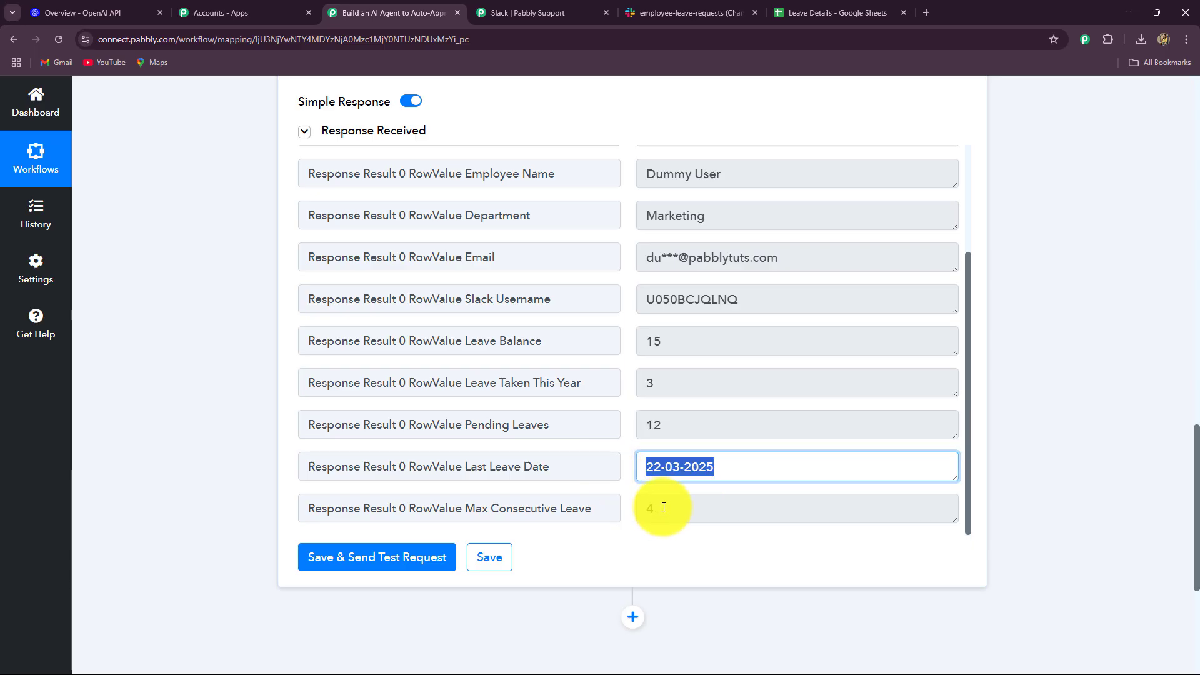
pyautogui.moveTo(664, 507); pyautogui.dragTo(628, 509)
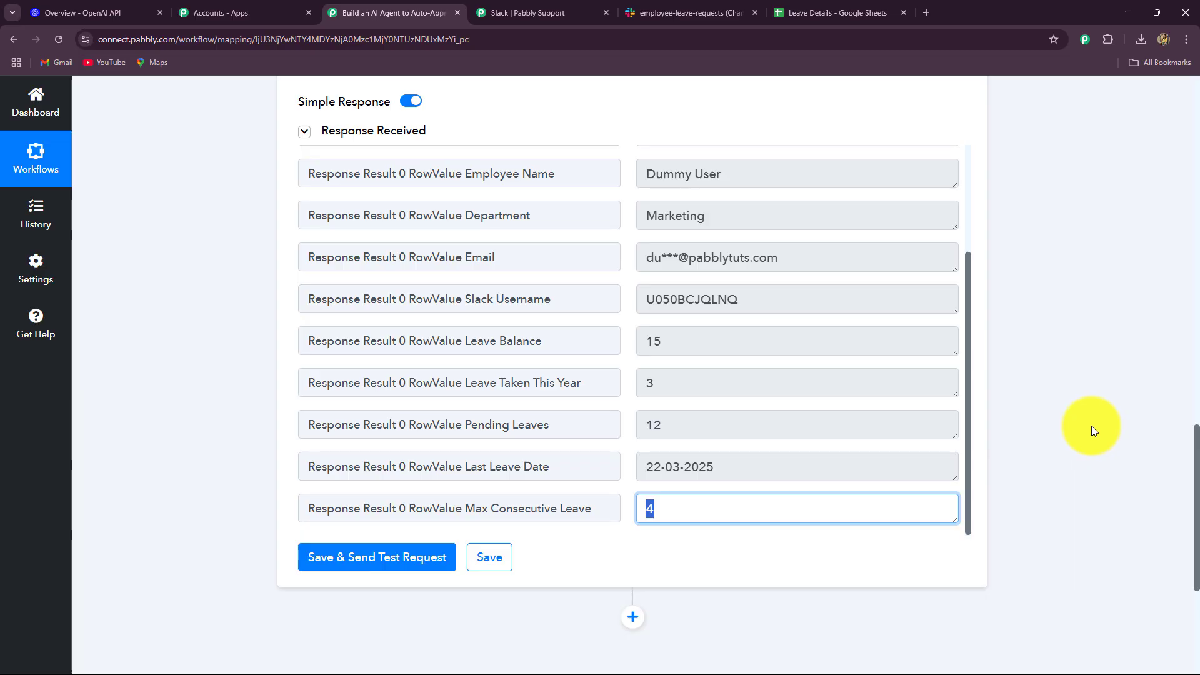
pyautogui.click(1075, 323)
pyautogui.scroll(5, 1075, 321)
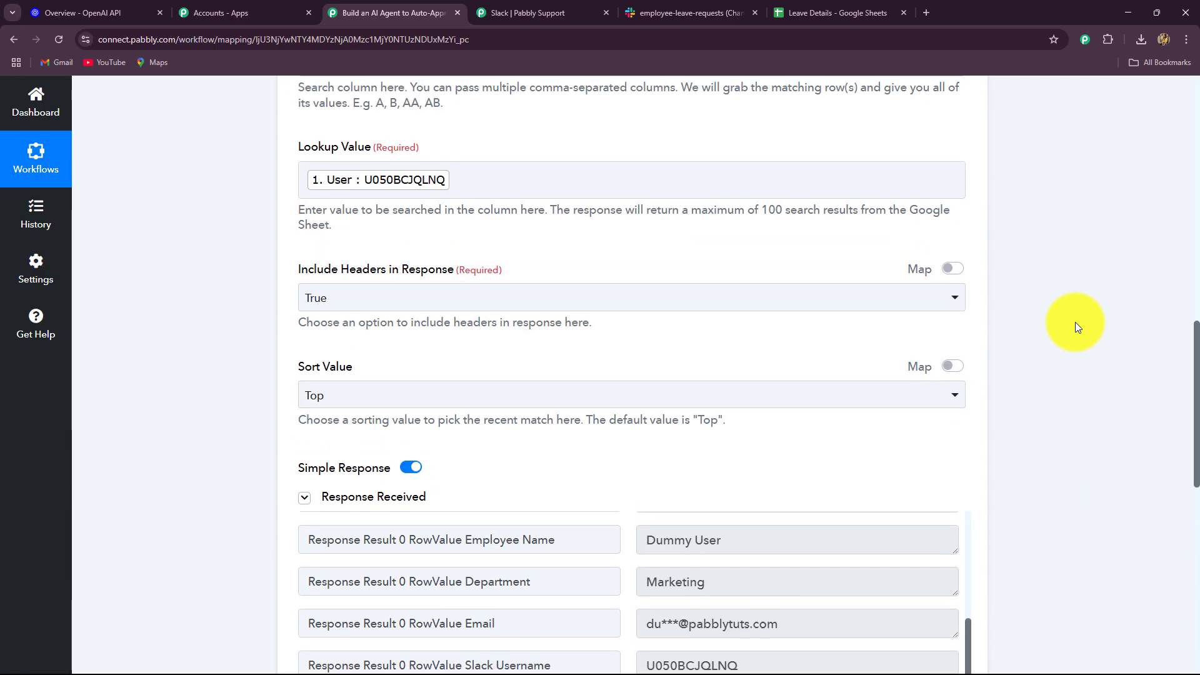
pyautogui.scroll(-10, 1075, 321)
pyautogui.scroll(4, 1075, 321)
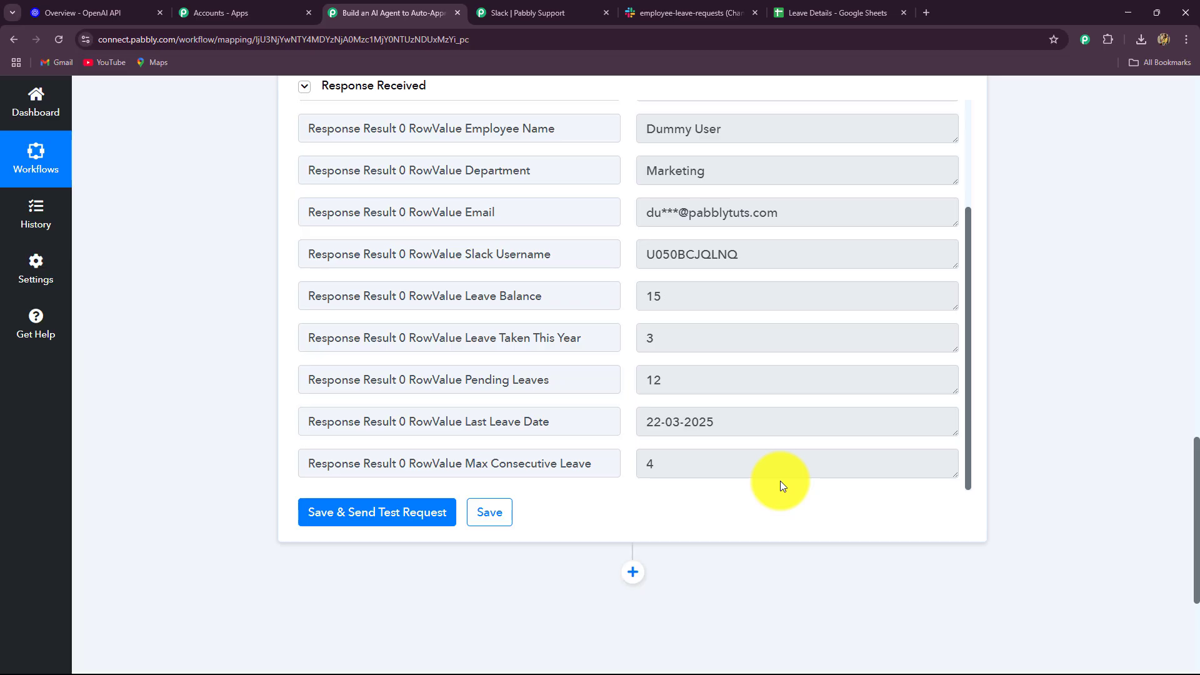
# - Add an action step after the Google Sheets lookup using OpenAI (ChatGPT, DALL-E, Whisper) with ChatGPT as the action event
pyautogui.scroll(-4, 428, 456)
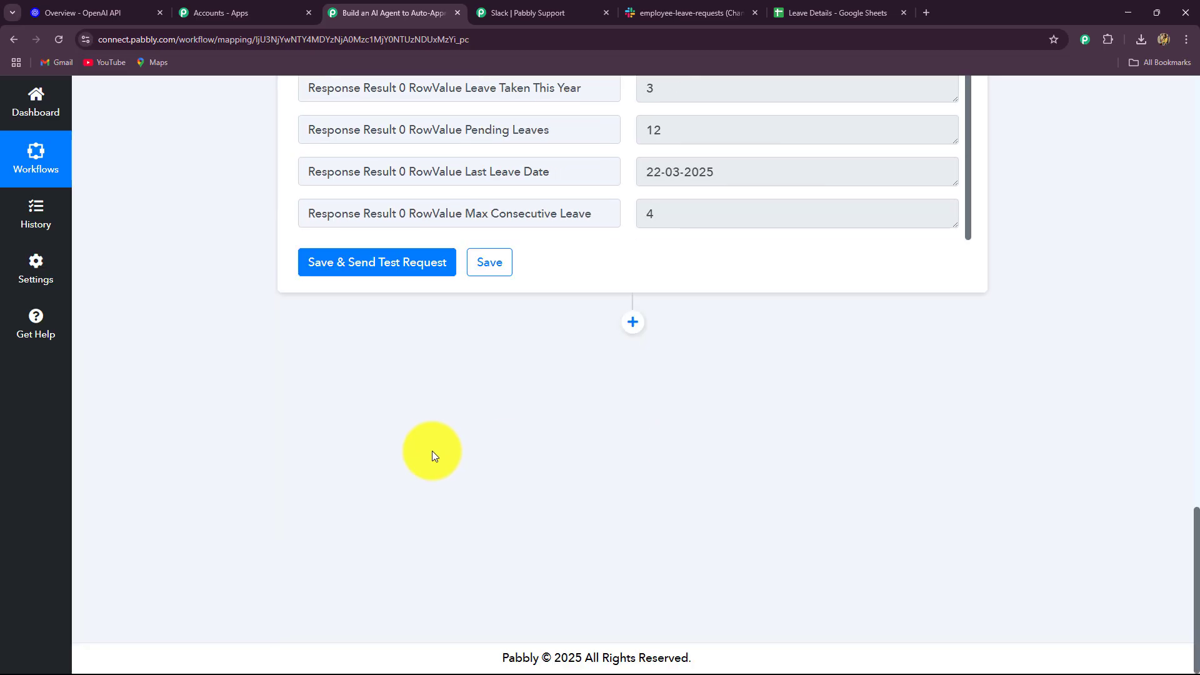
pyautogui.click(631, 322)
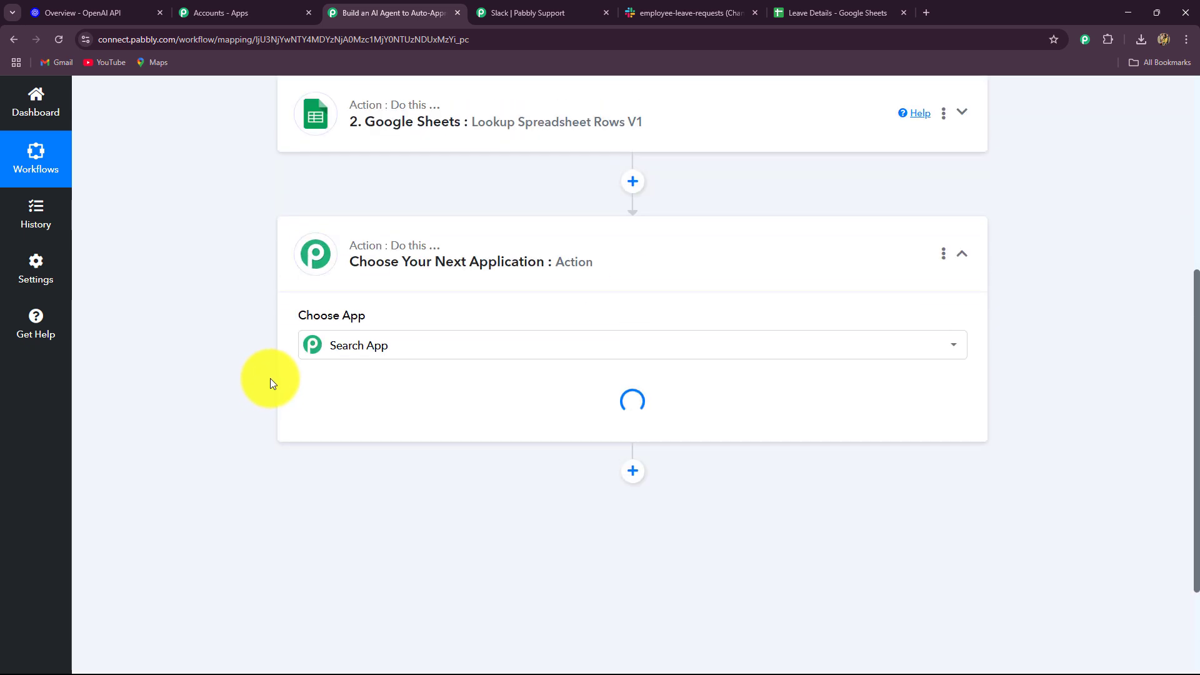
pyautogui.click(44, 12)
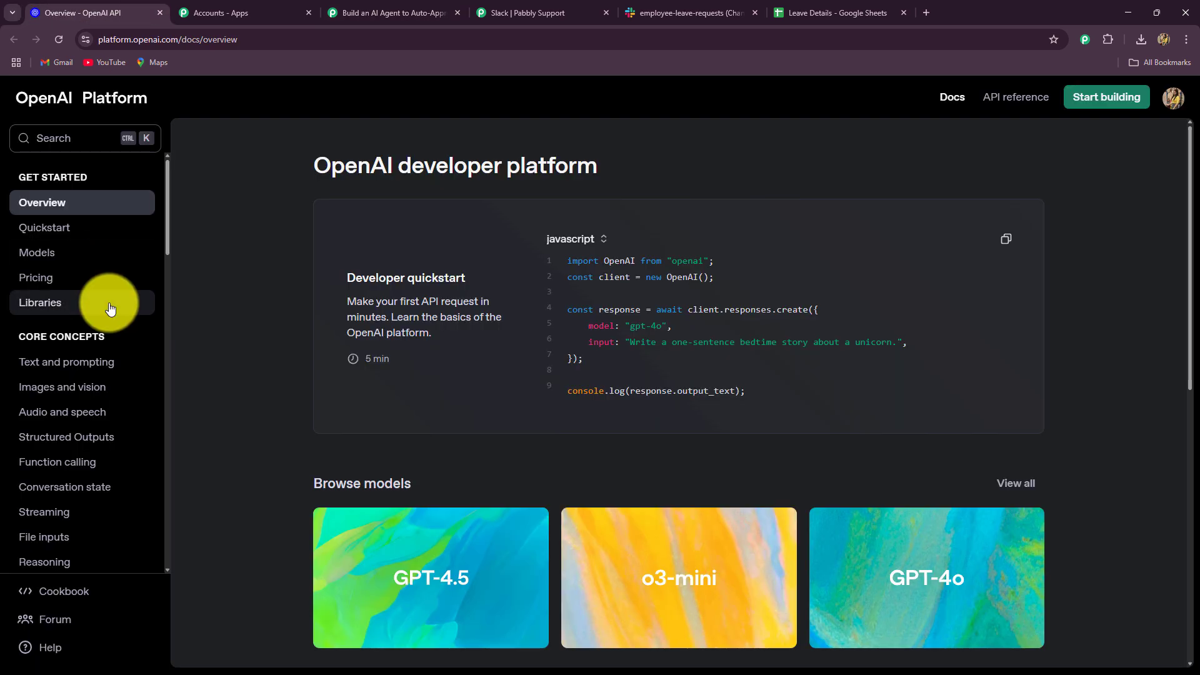
pyautogui.click(375, 12)
pyautogui.write('Open')
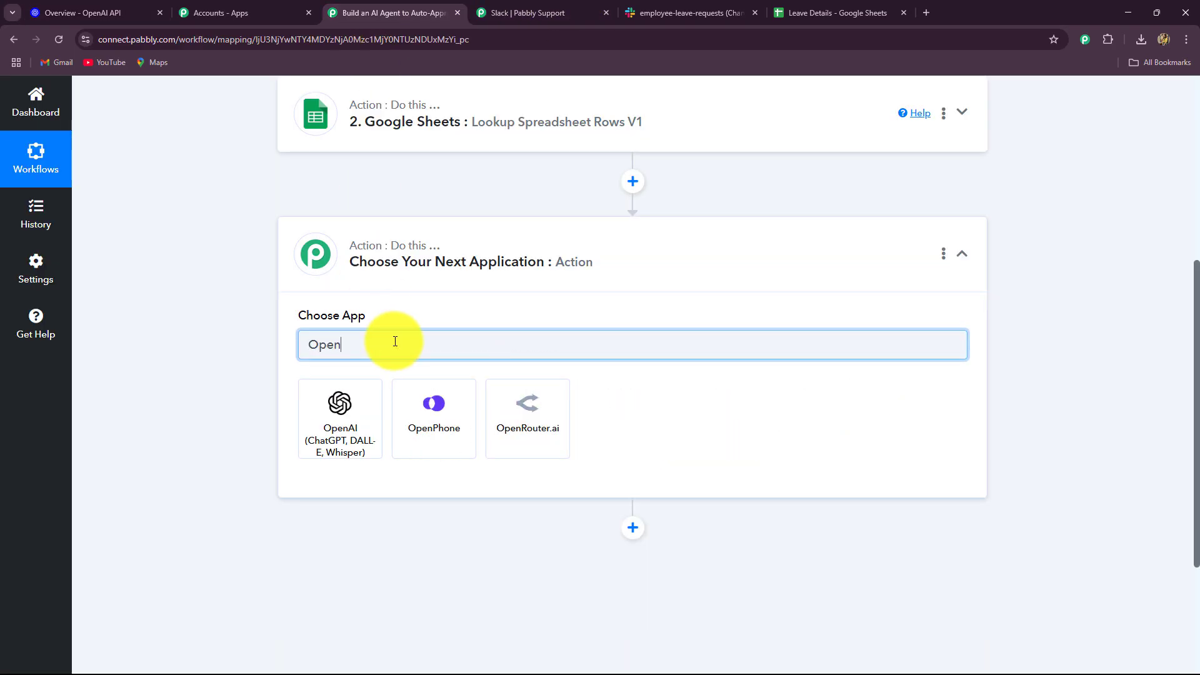
pyautogui.click(316, 428)
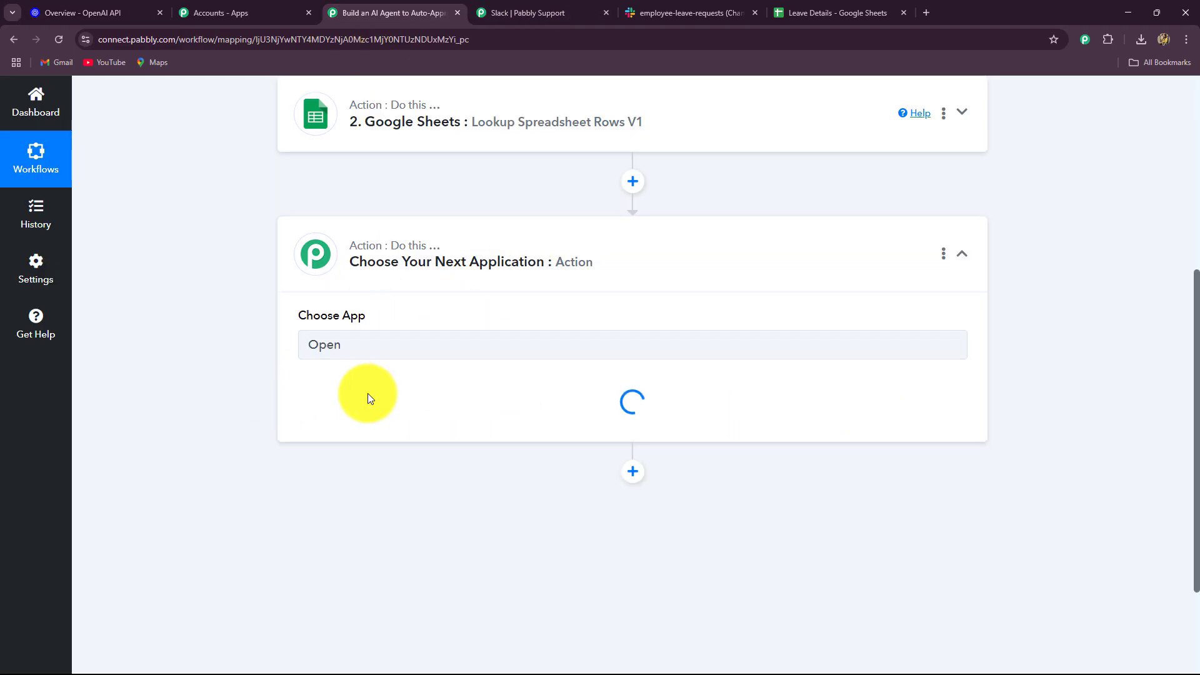
pyautogui.click(490, 407)
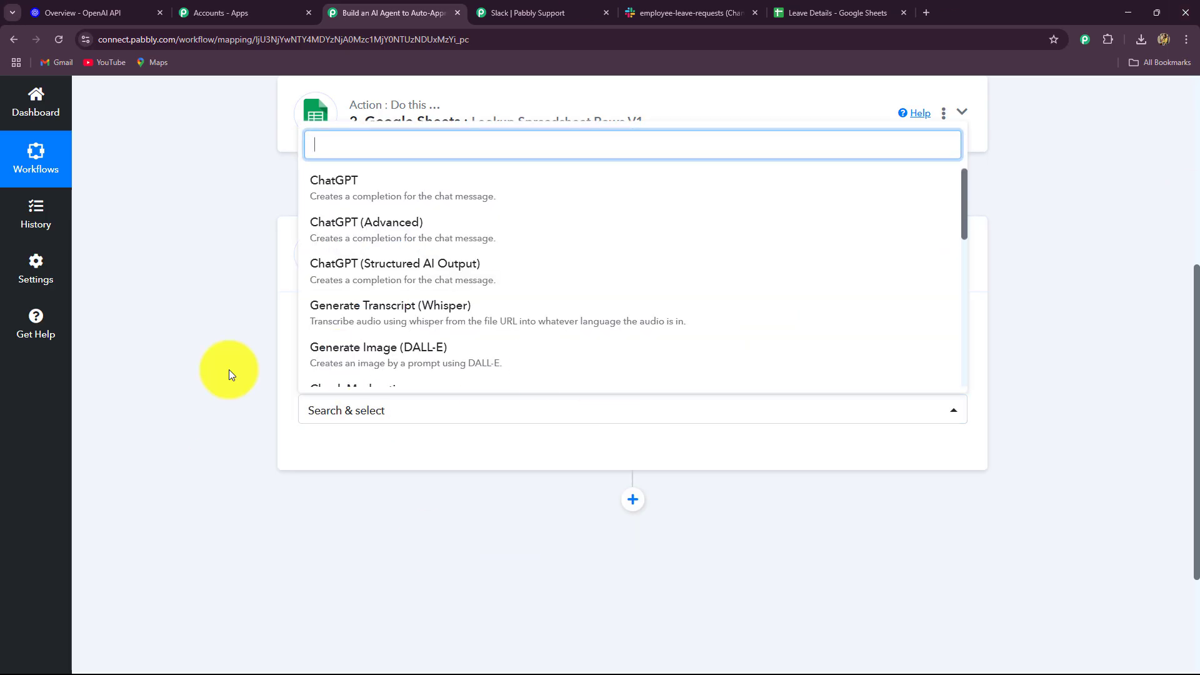
pyautogui.click(330, 188)
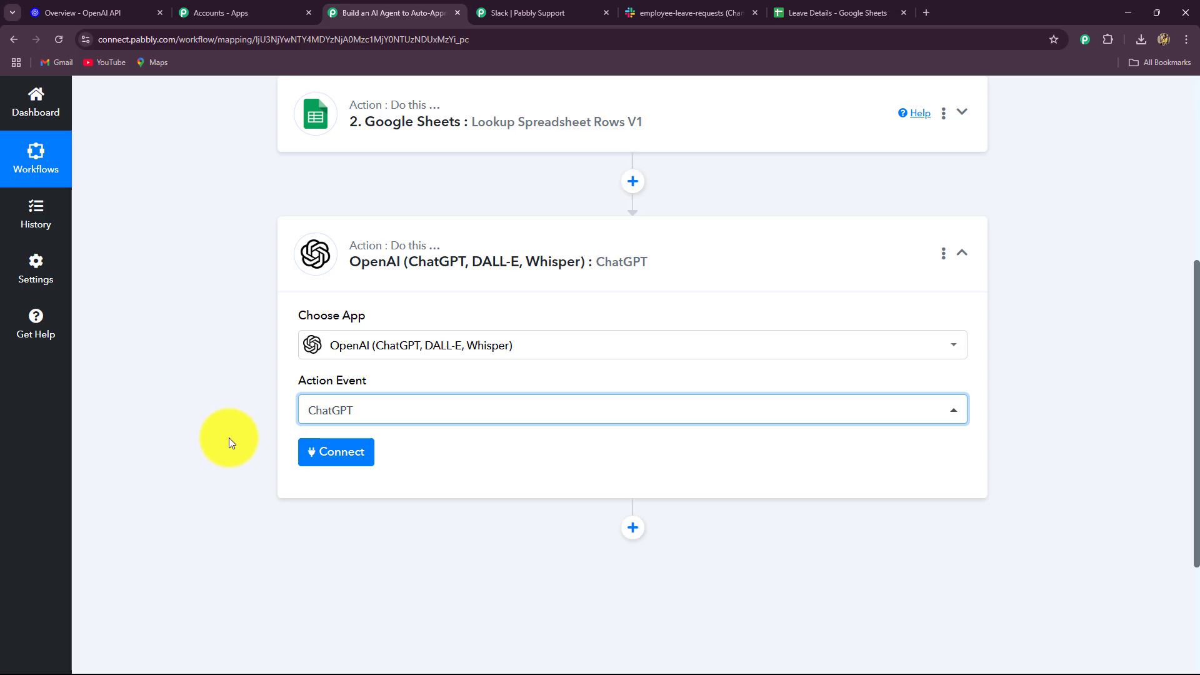
# - Connect the ChatGPT step to an OpenAI account, choosing to add a new connection
pyautogui.click(323, 468)
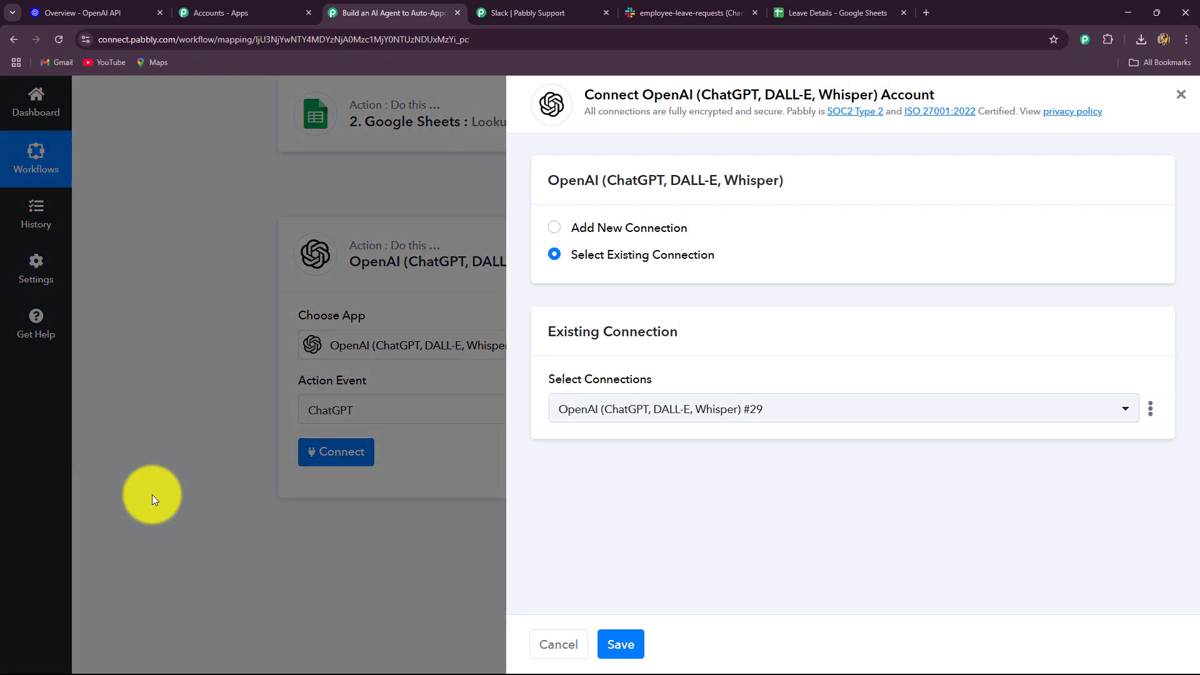
pyautogui.hotkey('ctrl', '1')
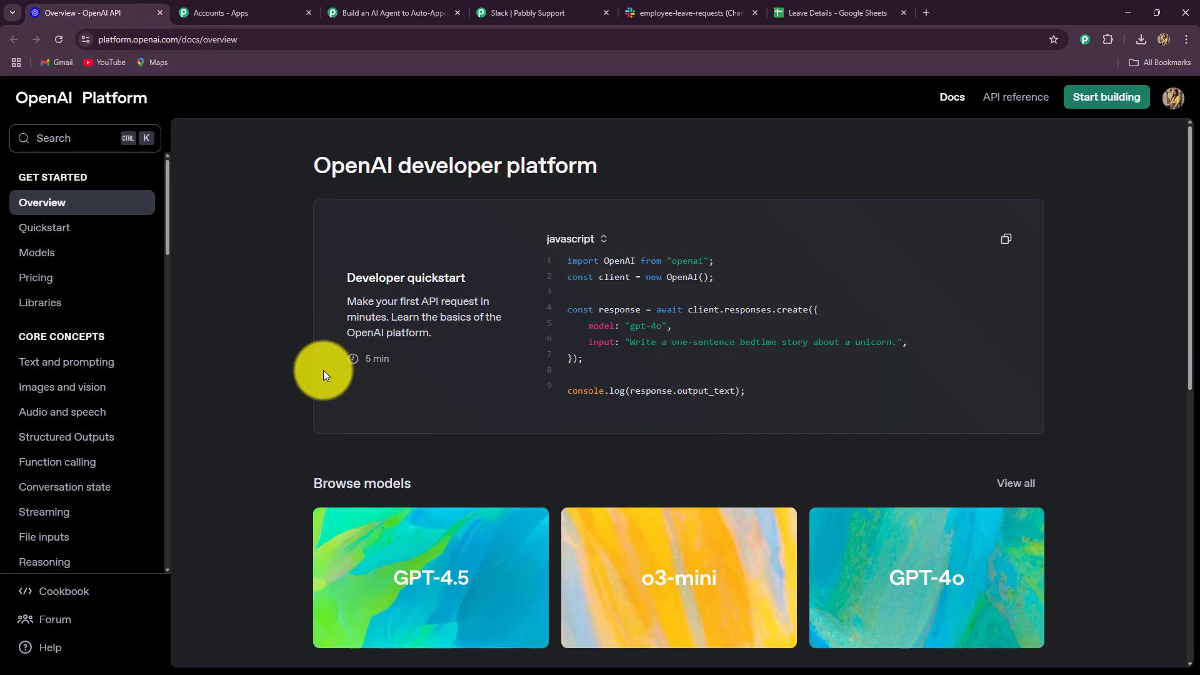
pyautogui.click(399, 7)
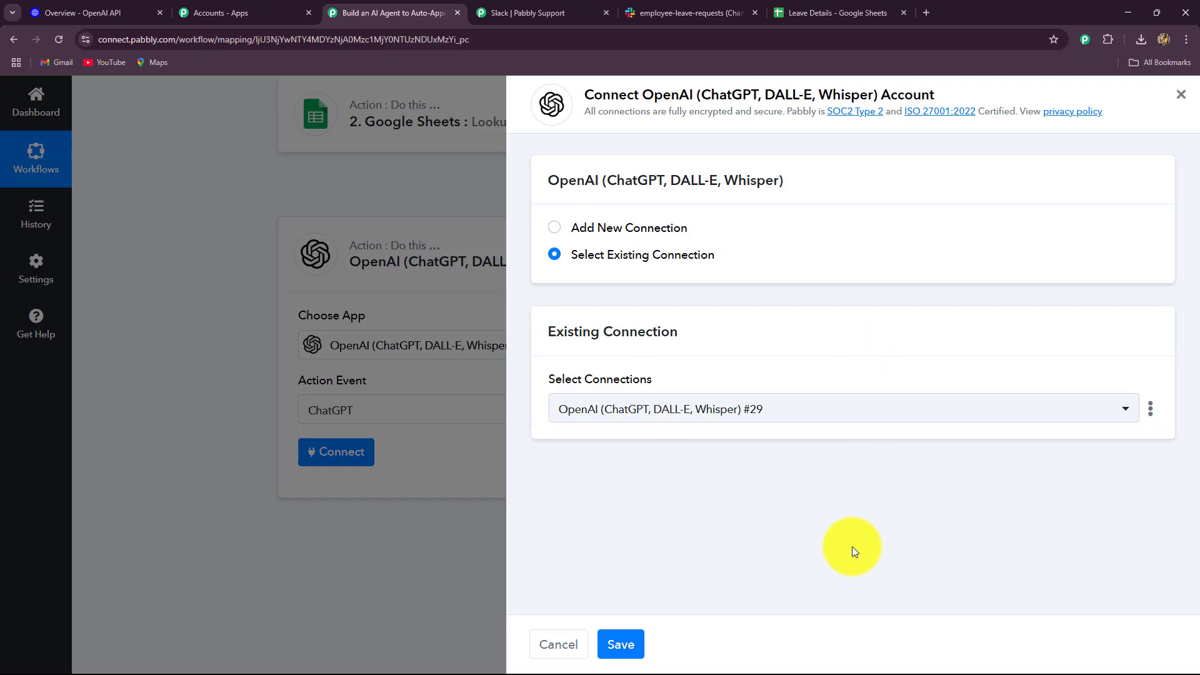
pyautogui.click(553, 228)
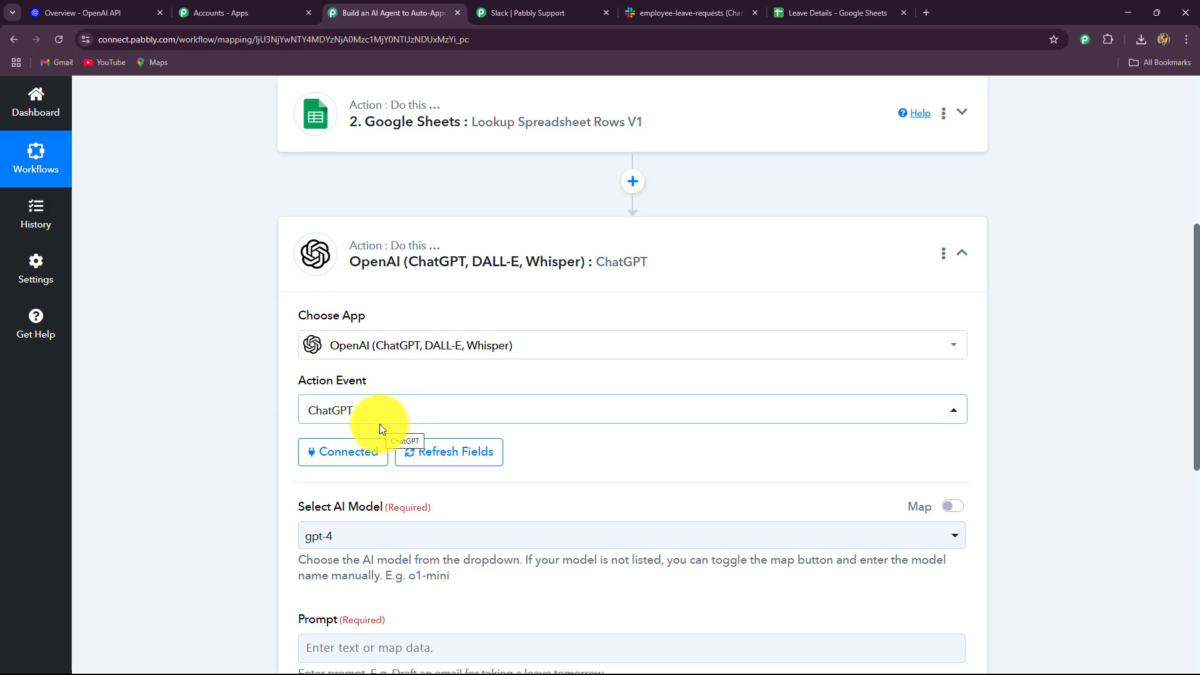
# - Set the AI model of the ChatGPT step to gpt-4o-mini
pyautogui.scroll(-4, 275, 443)
pyautogui.click(343, 281)
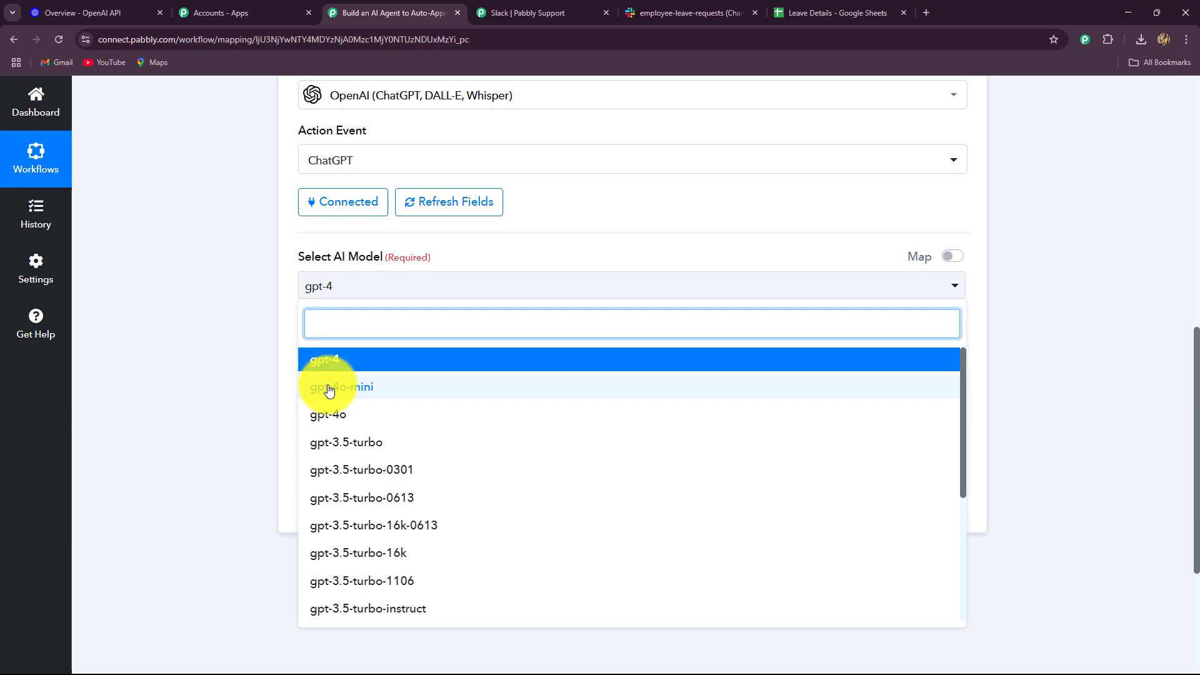
pyautogui.scroll(-3, 401, 535)
pyautogui.scroll(3, 402, 536)
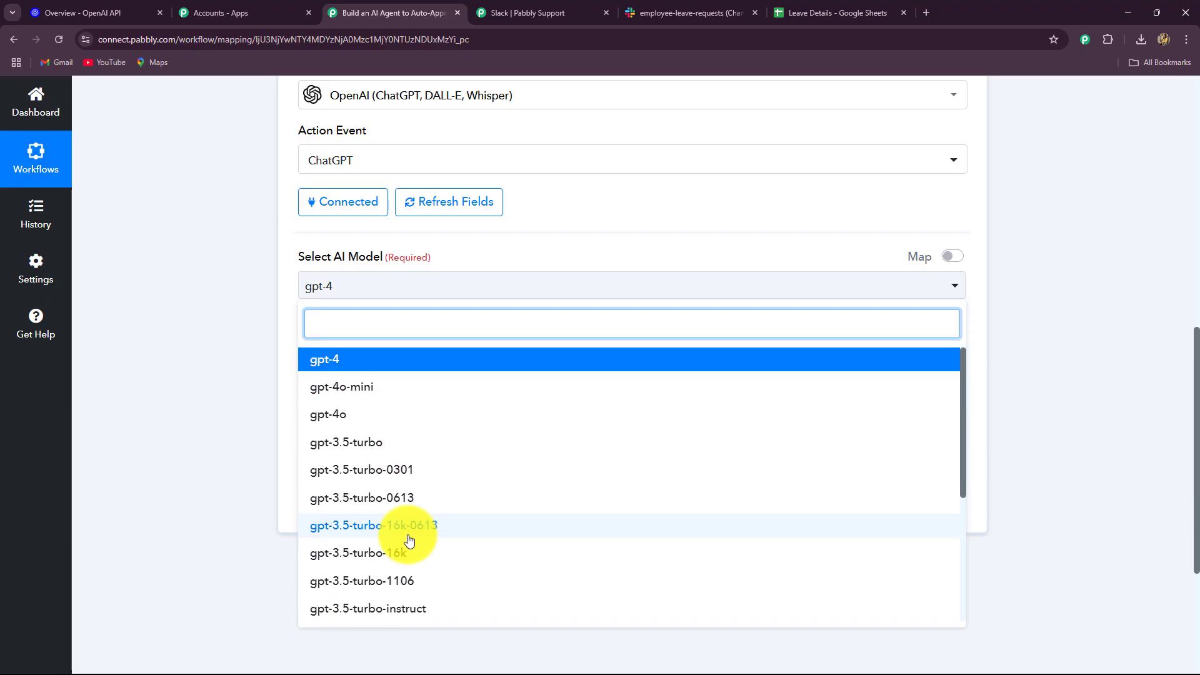
pyautogui.click(364, 384)
# - Fill the ChatGPT prompt with AI HR Assistant instructions covering leave policy rules, the request message, employee data placeholders and the JSON output format
pyautogui.scroll(-2, 220, 358)
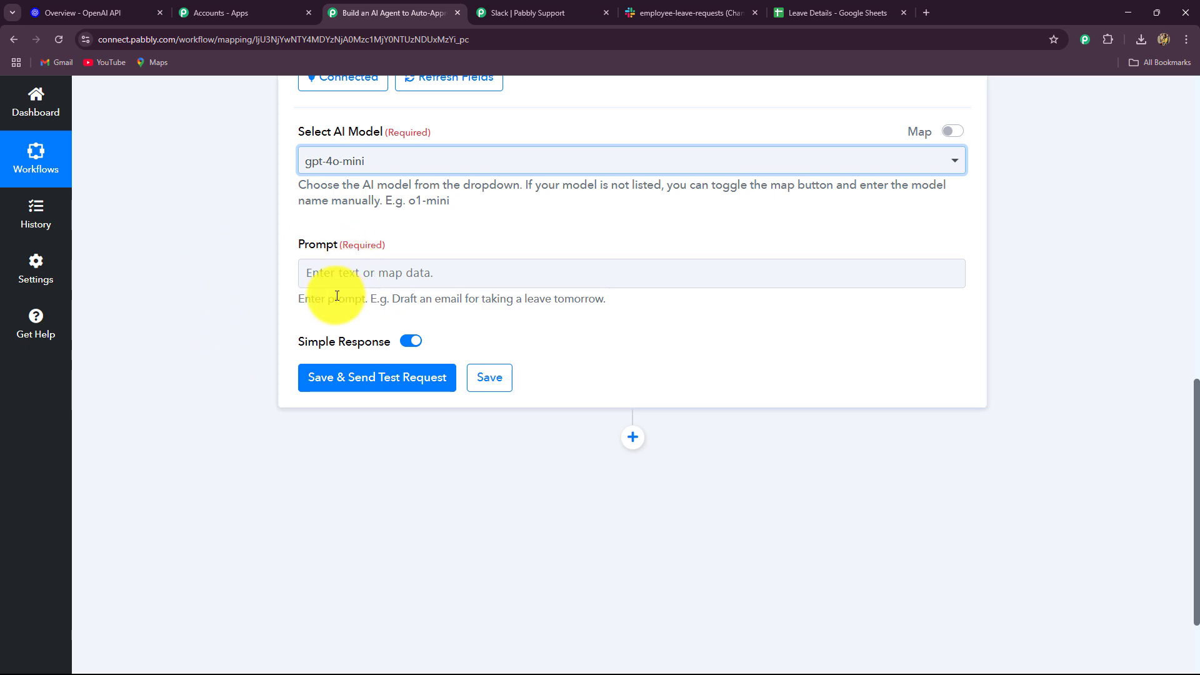
pyautogui.click(335, 275)
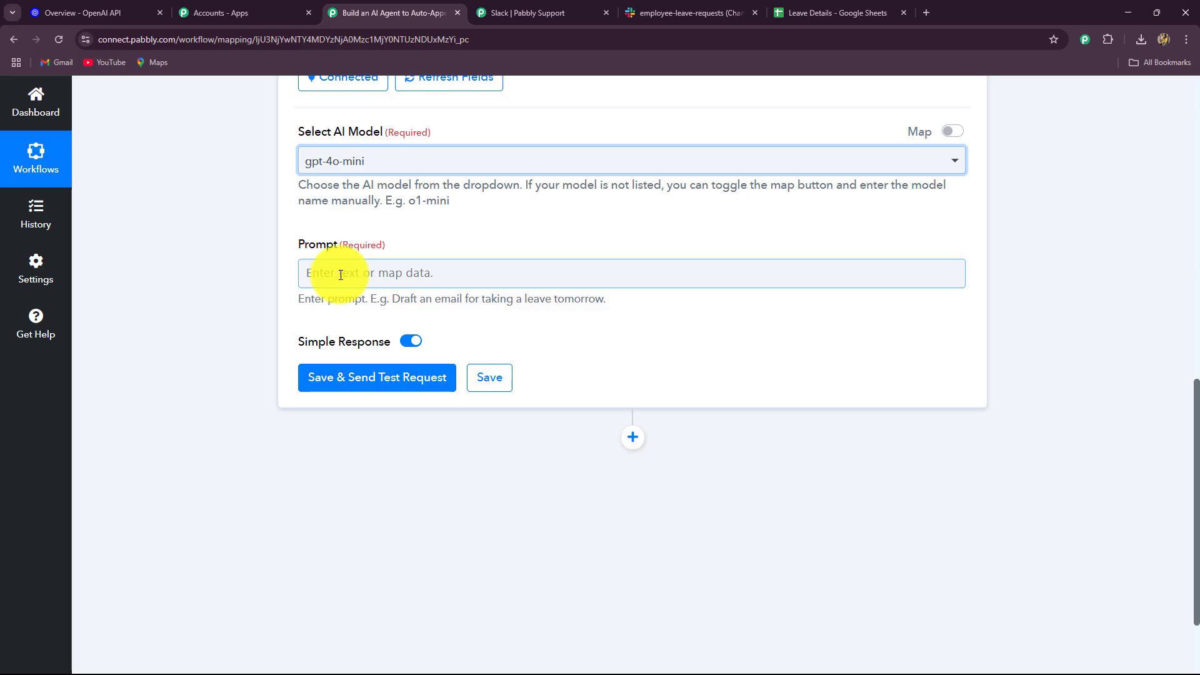
pyautogui.click(341, 275)
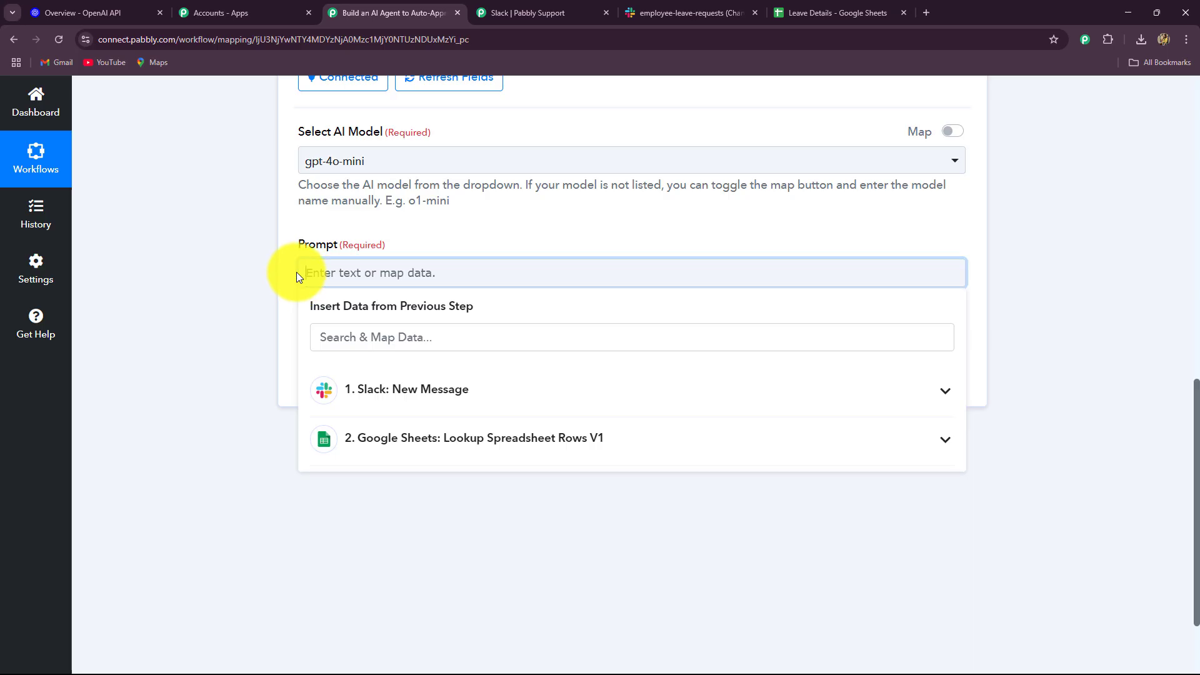
pyautogui.write('You are an AI HR Assistant that reviews employee leave requests based on company leave policies and generates appropriate Slack responses.Leave Policy Rules: - Maximum of 4 consecutive leave days allowed. - Leave must not be taken more frequently than once every 7 days. - Leave can only be approved if the employee has sufficient leave balance.Here is the leave request message received from the employee: """ {{Leave Request Message}} """Here is the employee data: - Name: {{Employee Name}} - ID: {{Employee ID}} - Leave Balance: {{Leave Balance}} days - Leave Taken This Year: {{Leave Taken This Year}} days - Last Leave Date: {{Last Leave Date}}Analyze the request and return the output in the following JSON format:{  "approval_status": "Approved" or "Rejected",  "reason": "Brief explanation for the decision",  "slack_message": "Message to be posted in Slack channel to notify about the approval or rejection. Keep it polite and professional. Mention the employee’s name and the outcome clearly.')
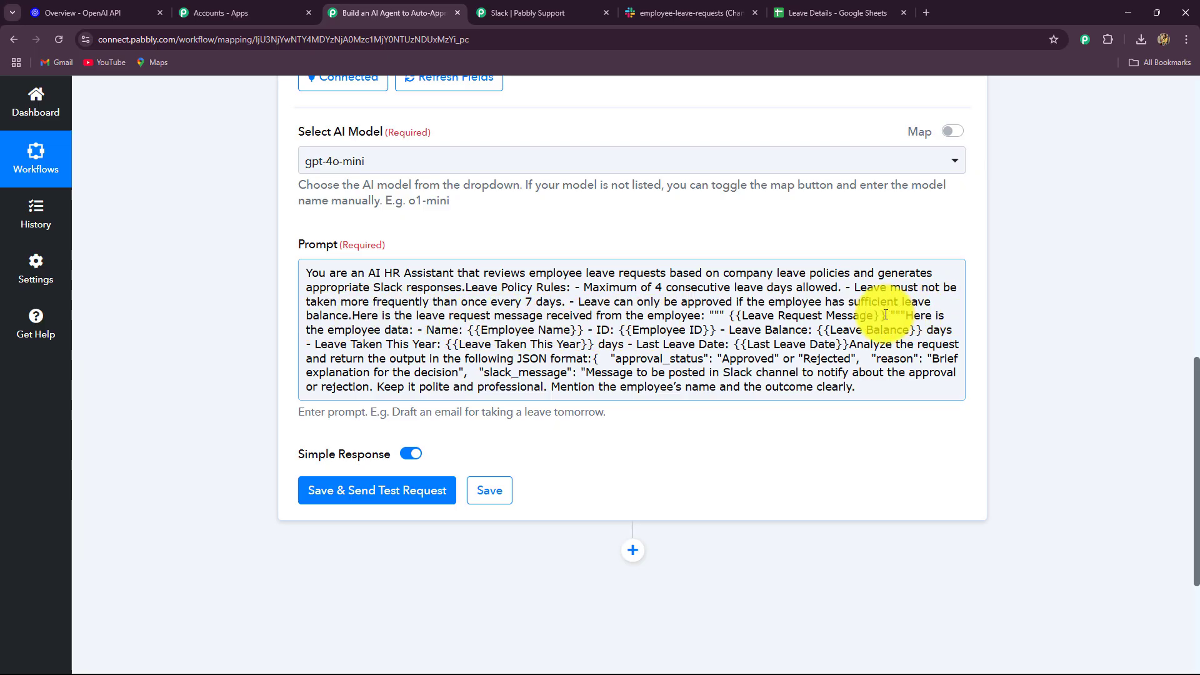
# - Replace the {{Leave Request Message}} placeholder in the prompt with the Text value from the Slack New Message step
pyautogui.moveTo(888, 315); pyautogui.dragTo(726, 316)
pyautogui.press('BackSpace')
pyautogui.scroll(-4, 378, 347)
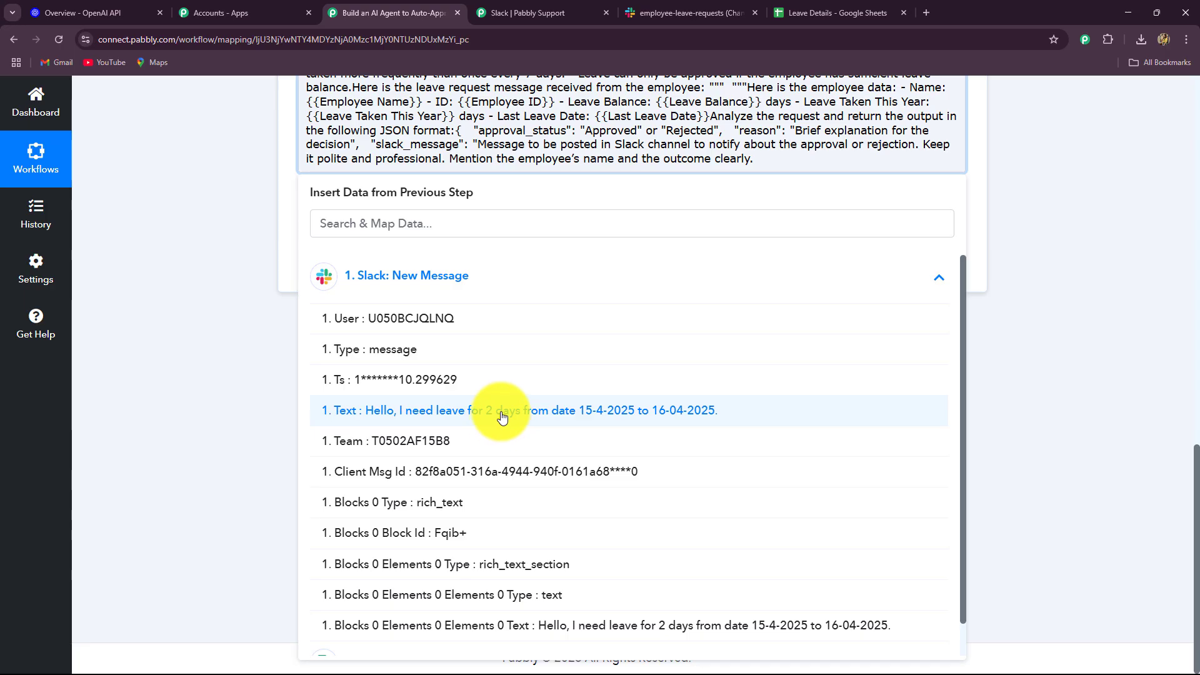
pyautogui.click(500, 424)
pyautogui.click(177, 350)
pyautogui.scroll(4, 426, 264)
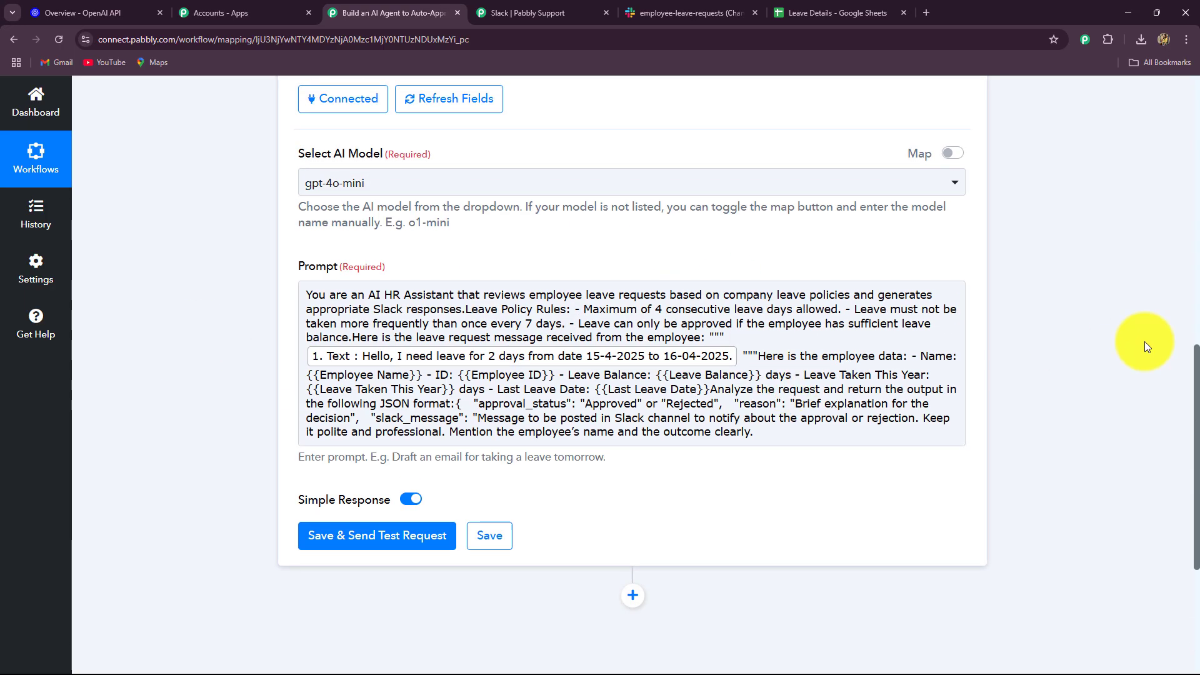
# - Replace the {{Employee Name}} placeholder with the Employee Name value from the Google Sheets lookup
pyautogui.scroll(-2, 1145, 341)
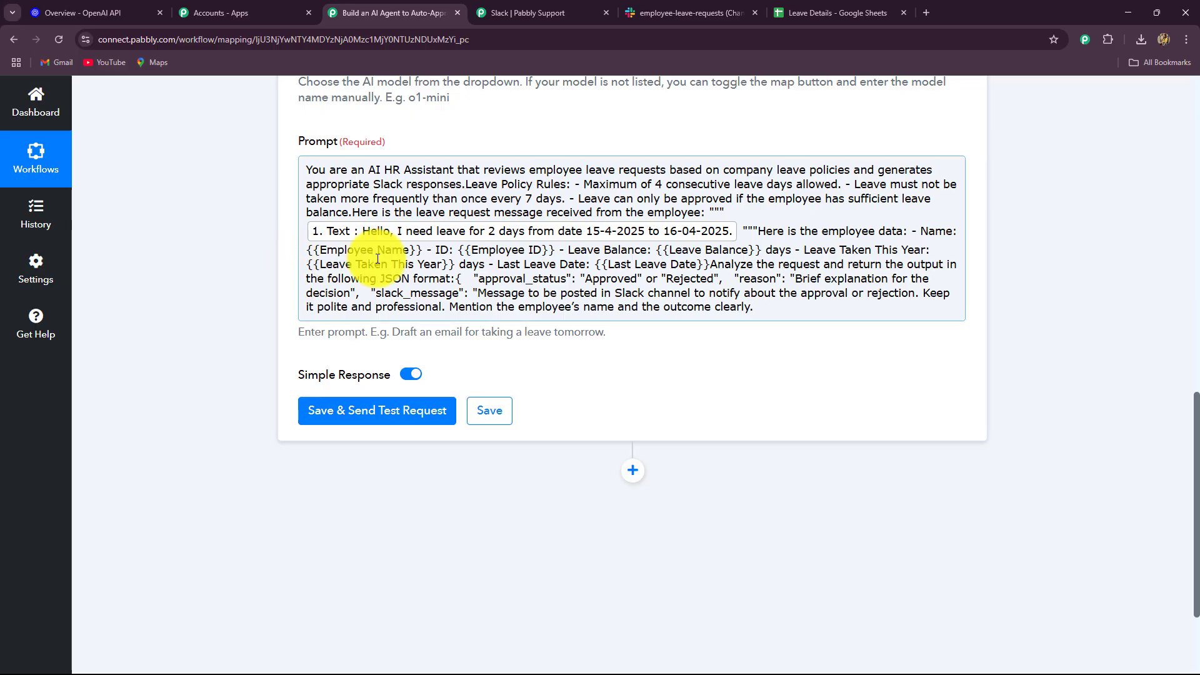
pyautogui.moveTo(423, 250); pyautogui.dragTo(302, 253)
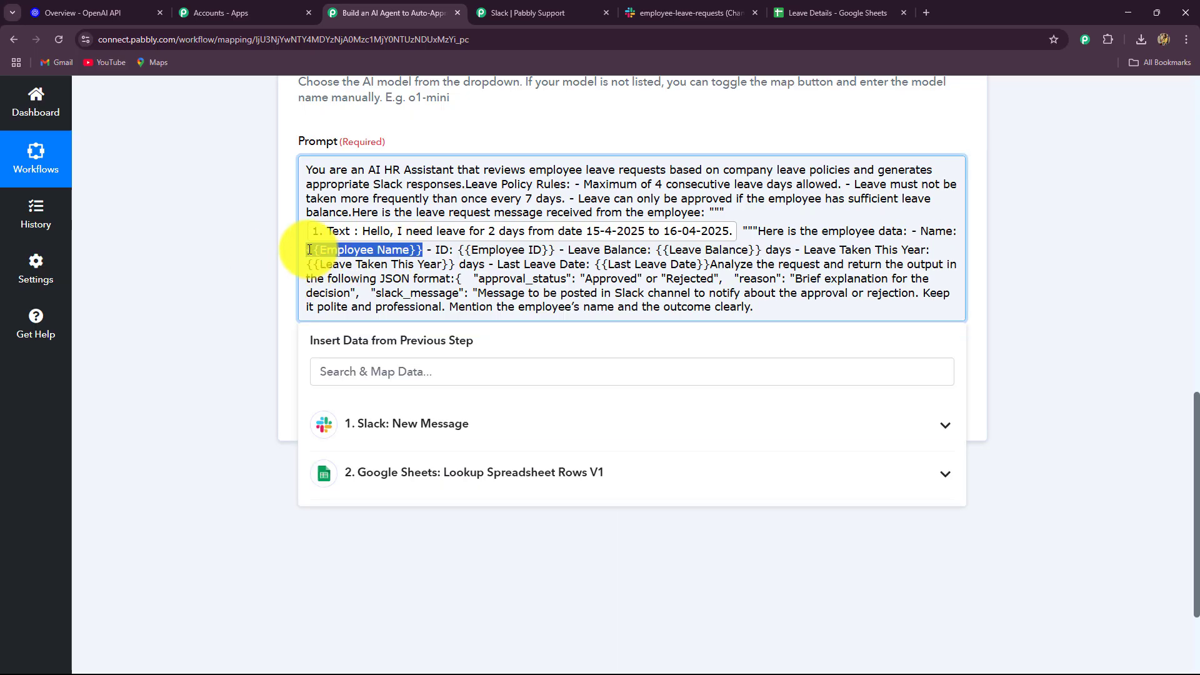
pyautogui.press('BackSpace')
pyautogui.scroll(-10, 440, 578)
pyautogui.scroll(5, 439, 579)
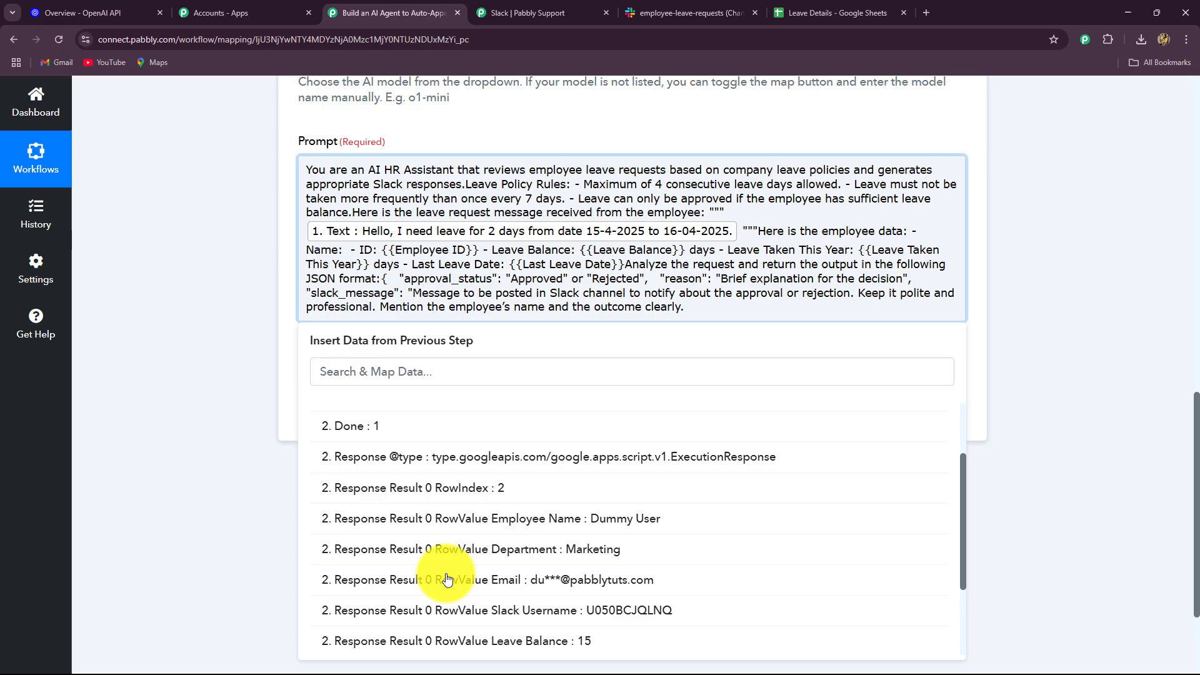
pyautogui.click(657, 514)
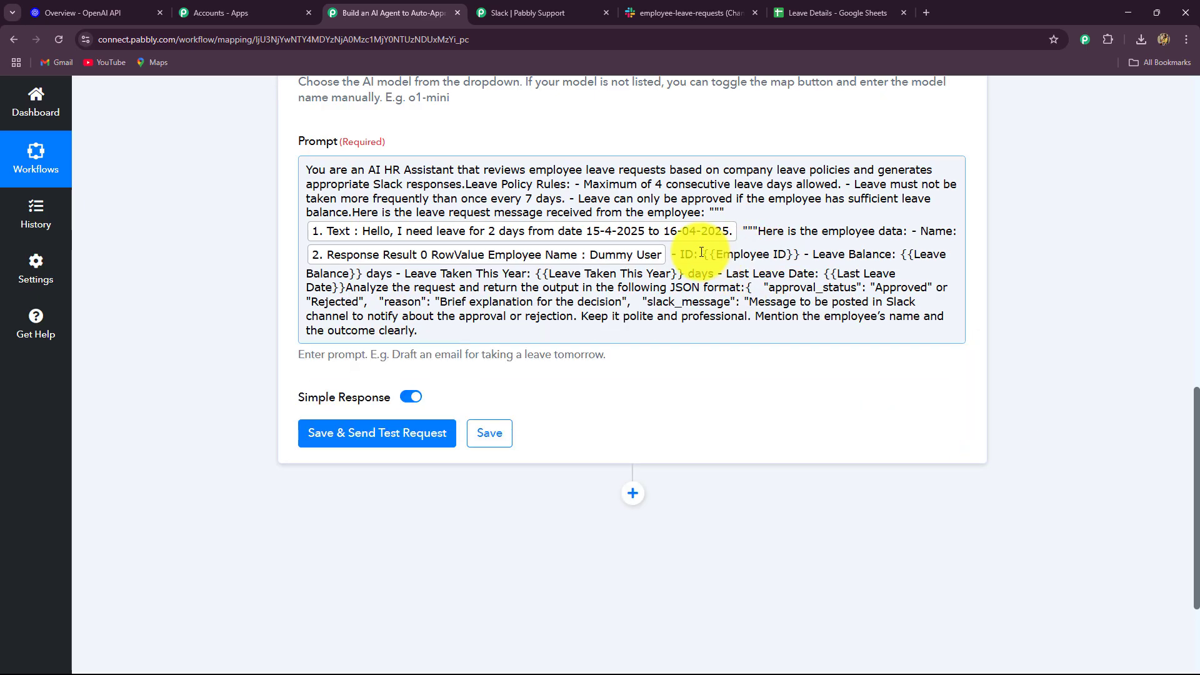
# - Replace the {{Employee ID}} placeholder with the Slack Username value from the Google Sheets lookup
pyautogui.moveTo(702, 254); pyautogui.dragTo(802, 255)
pyautogui.press('BackSpace')
pyautogui.scroll(-4, 359, 355)
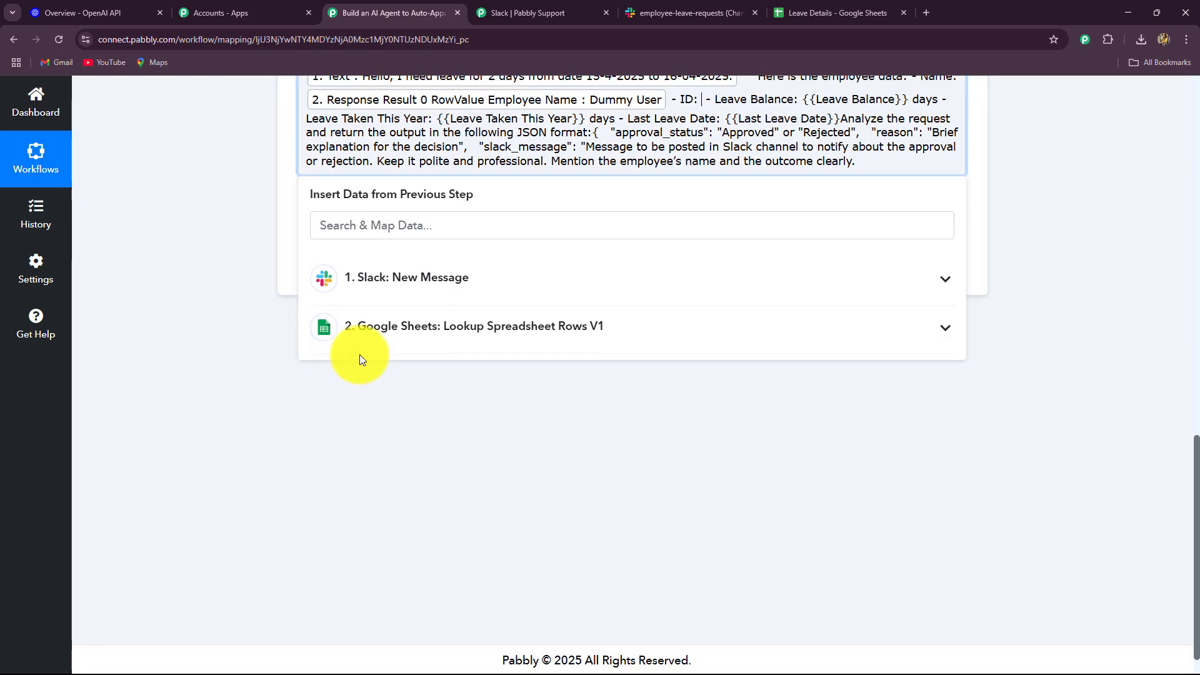
pyautogui.click(359, 331)
pyautogui.click(622, 628)
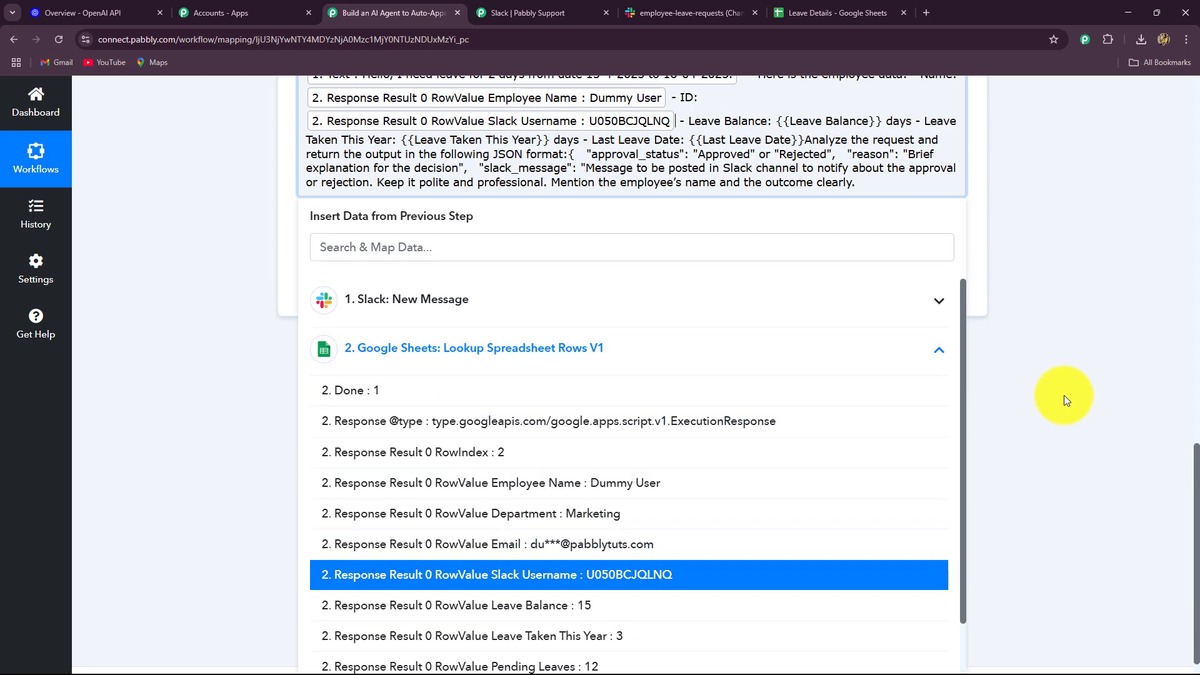
pyautogui.click(1064, 395)
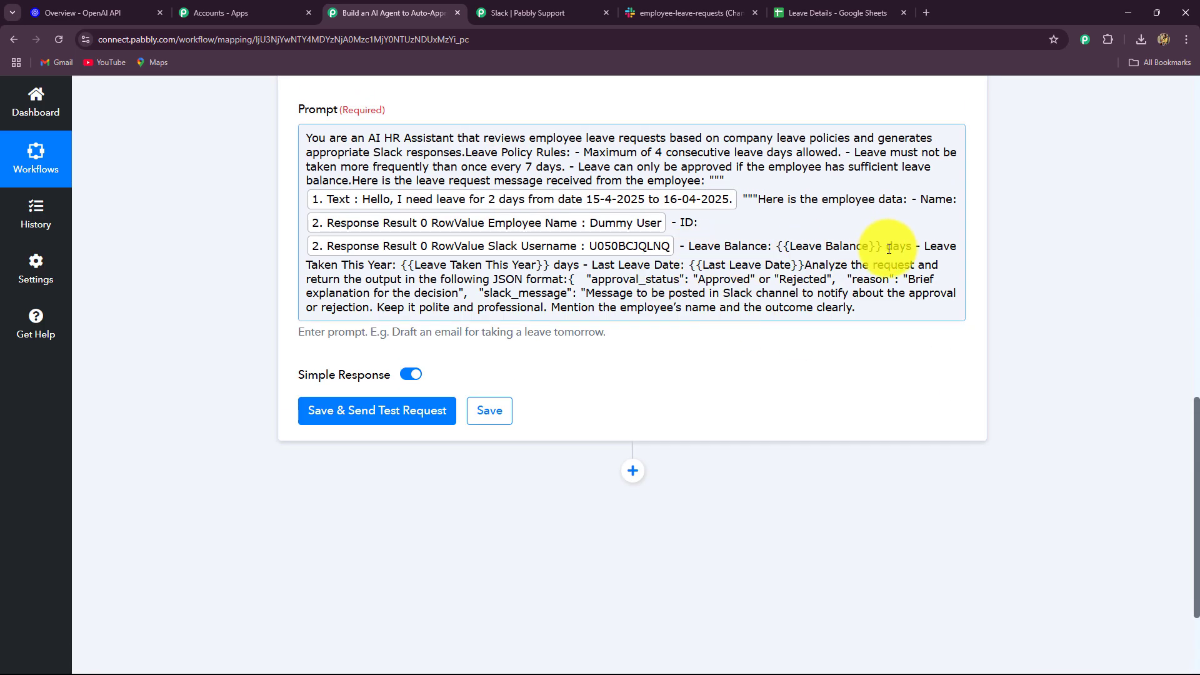
# - Replace the {{Leave Balance}} placeholder with the Leave Balance value from the Google Sheets lookup
pyautogui.moveTo(881, 249); pyautogui.dragTo(788, 250)
pyautogui.press('BackSpace')
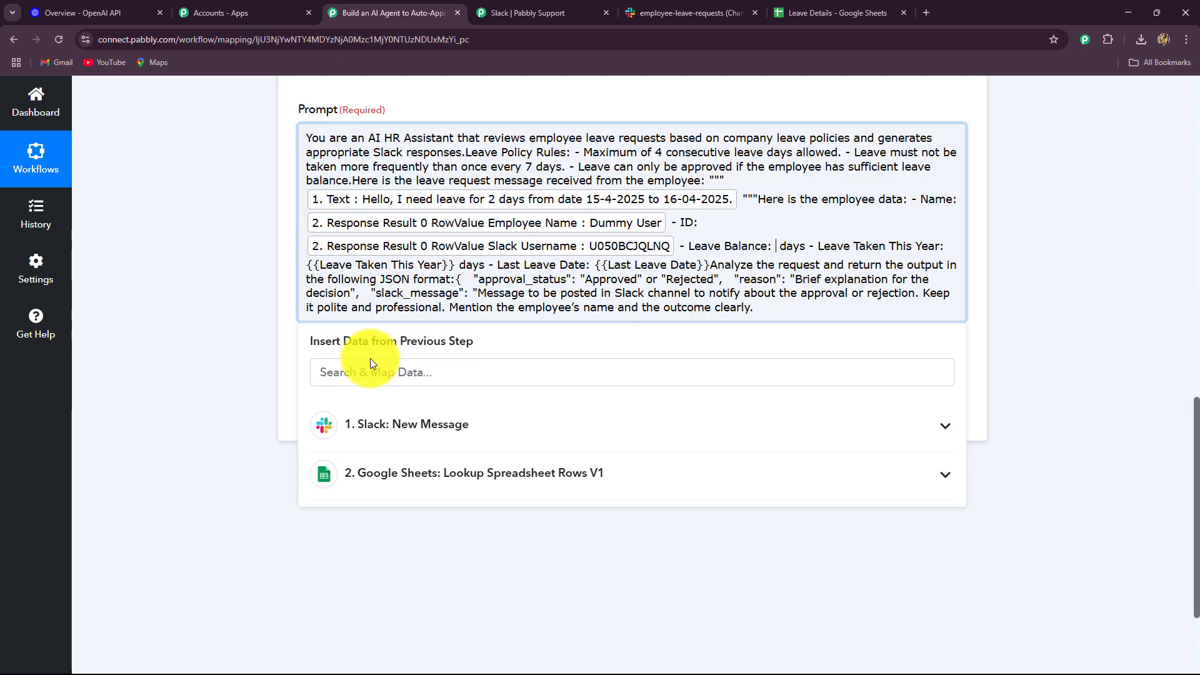
pyautogui.scroll(-3, 406, 388)
pyautogui.click(450, 348)
pyautogui.scroll(-2, 500, 468)
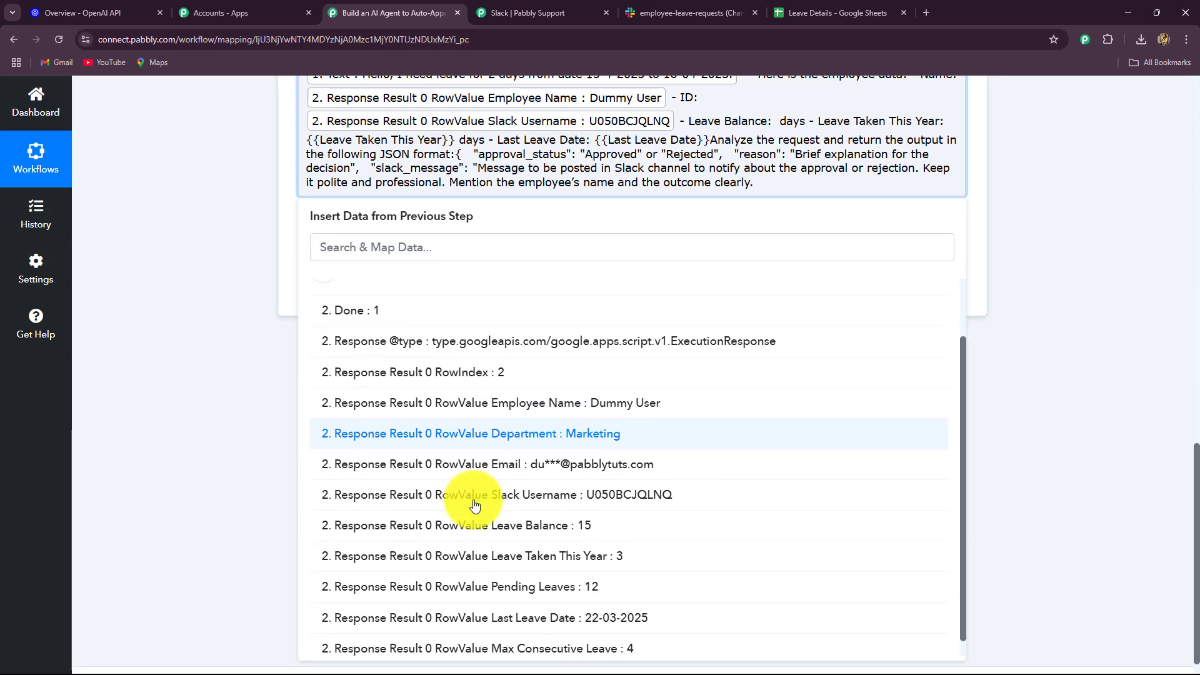
pyautogui.click(549, 524)
pyautogui.click(1038, 377)
pyautogui.scroll(2, 995, 355)
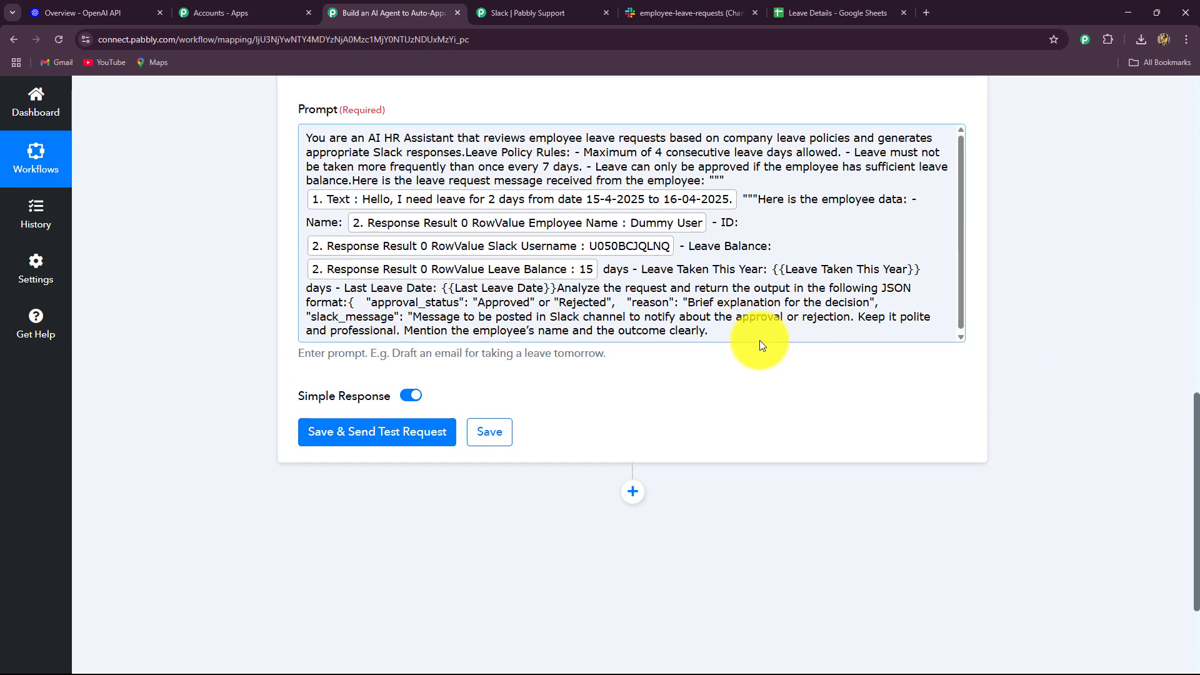
# - Replace the {{Leave Taken This Year}} placeholder with the Leave Taken This Year value from the Google Sheets lookup
pyautogui.moveTo(774, 269); pyautogui.dragTo(919, 275)
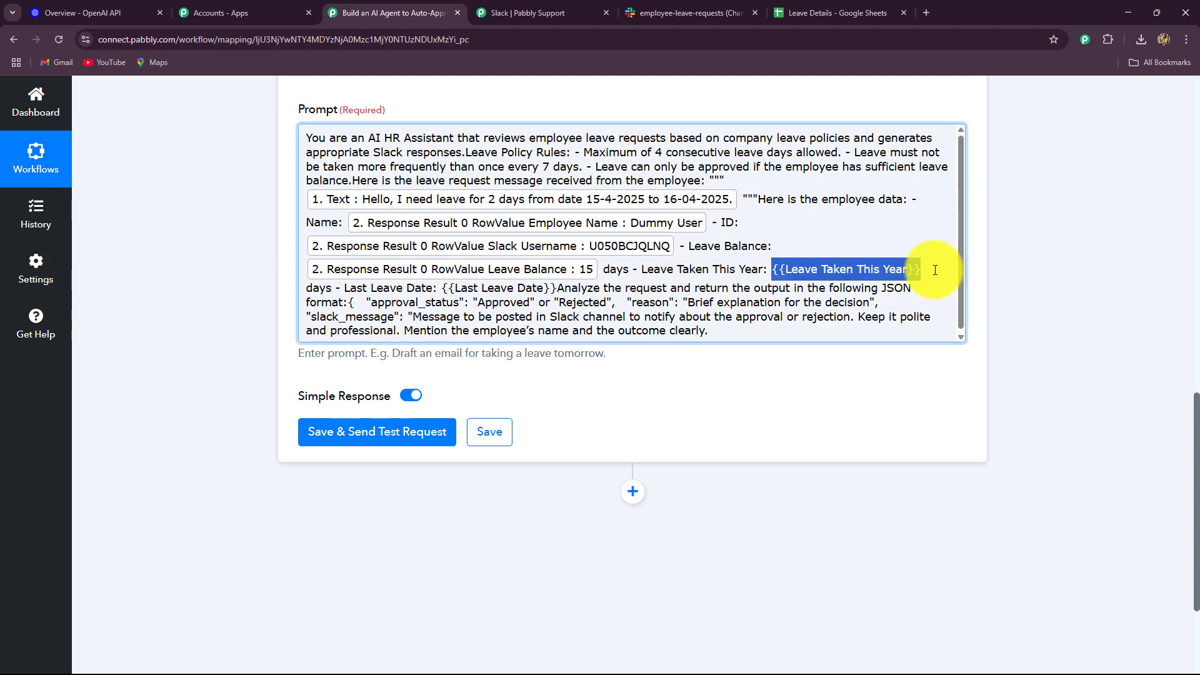
pyautogui.press('BackSpace')
pyautogui.scroll(-3, 375, 406)
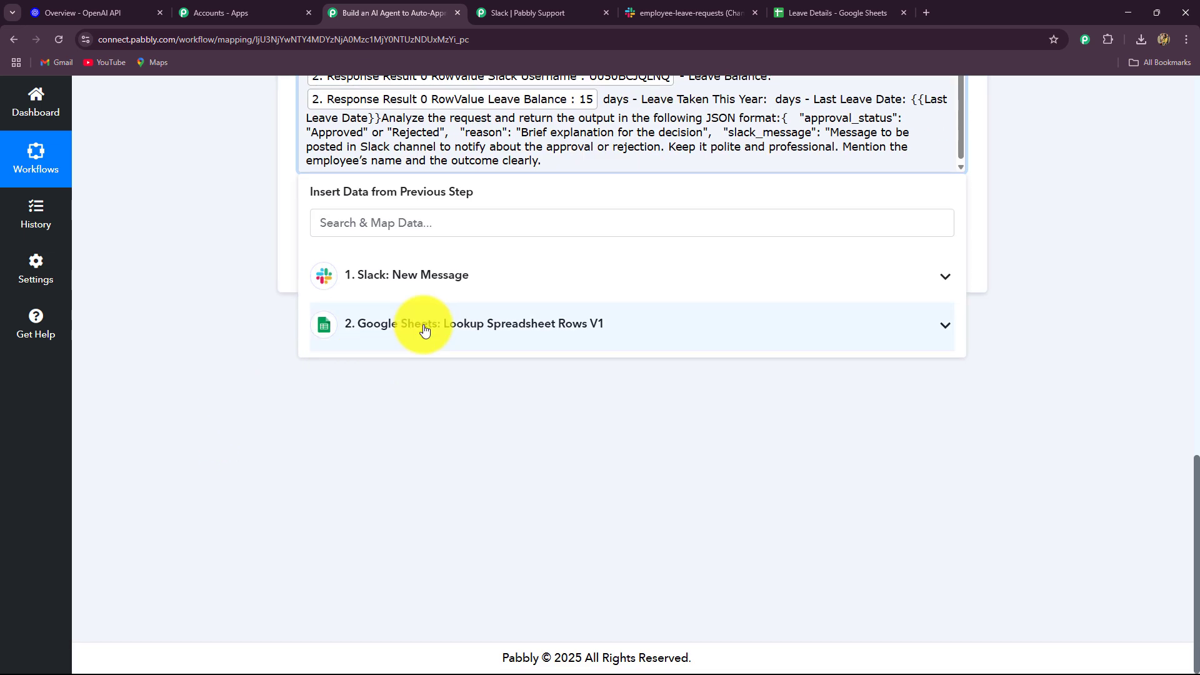
pyautogui.click(421, 326)
pyautogui.scroll(-2, 538, 581)
pyautogui.click(544, 548)
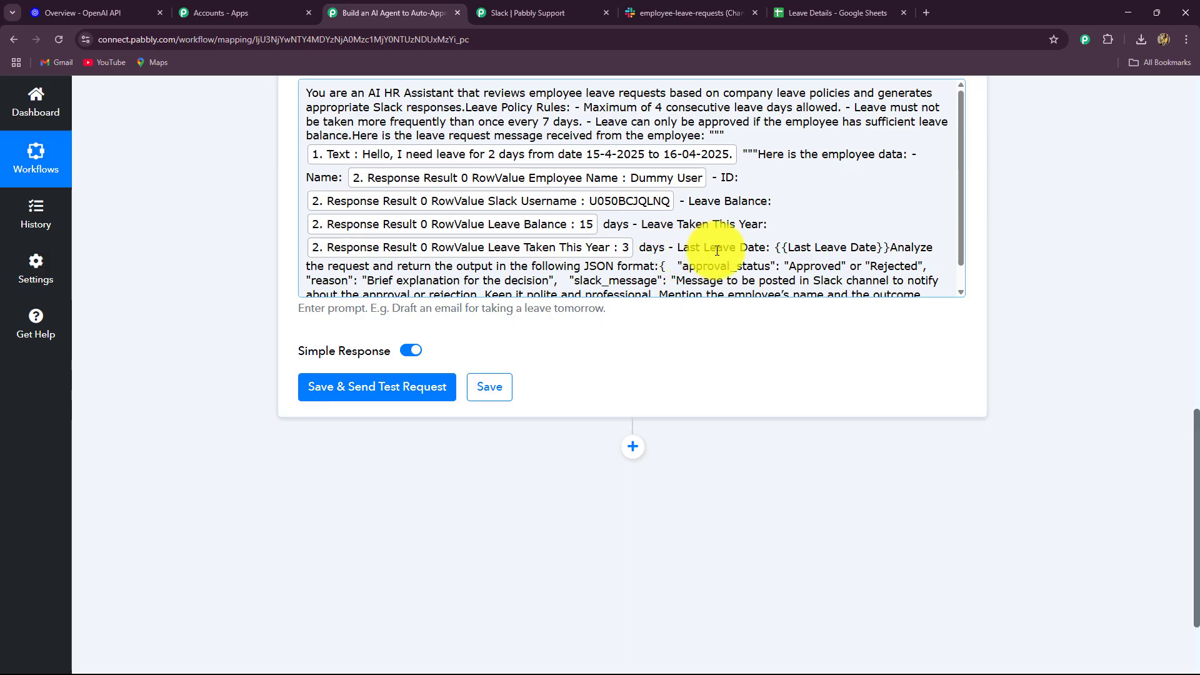
# - Replace the {{Last Leave Date}} placeholder with the Last Leave Date value from the Google Sheets lookup
pyautogui.moveTo(772, 247); pyautogui.dragTo(894, 250)
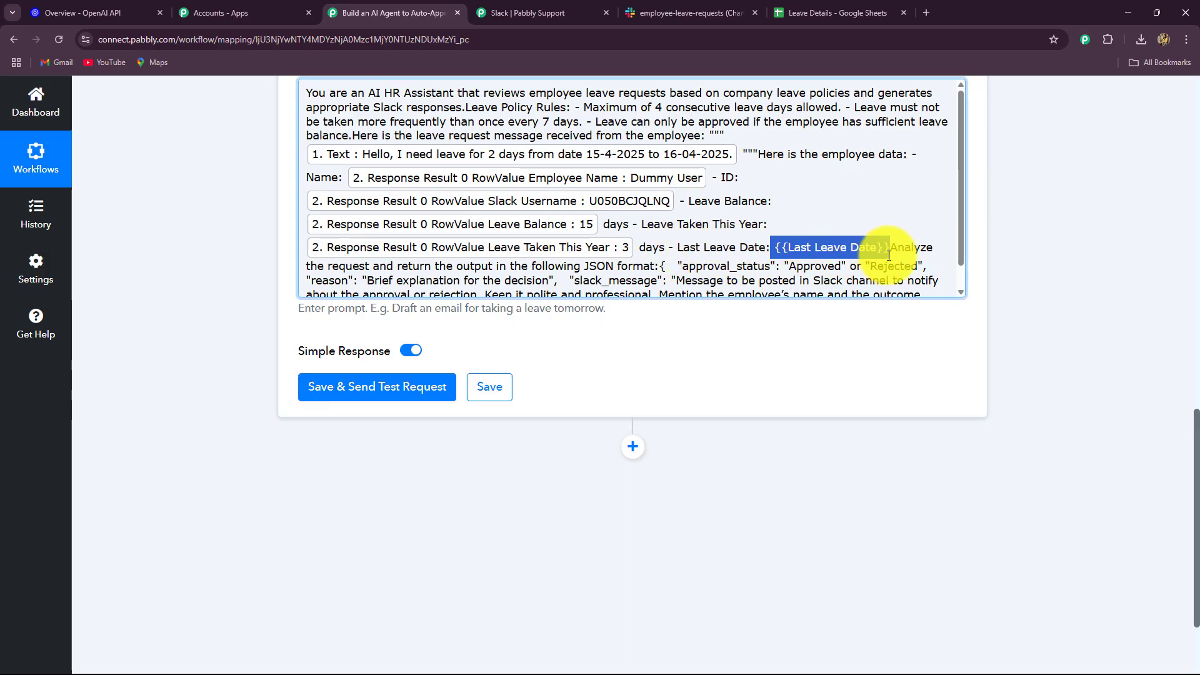
pyautogui.press('BackSpace')
pyautogui.click(437, 449)
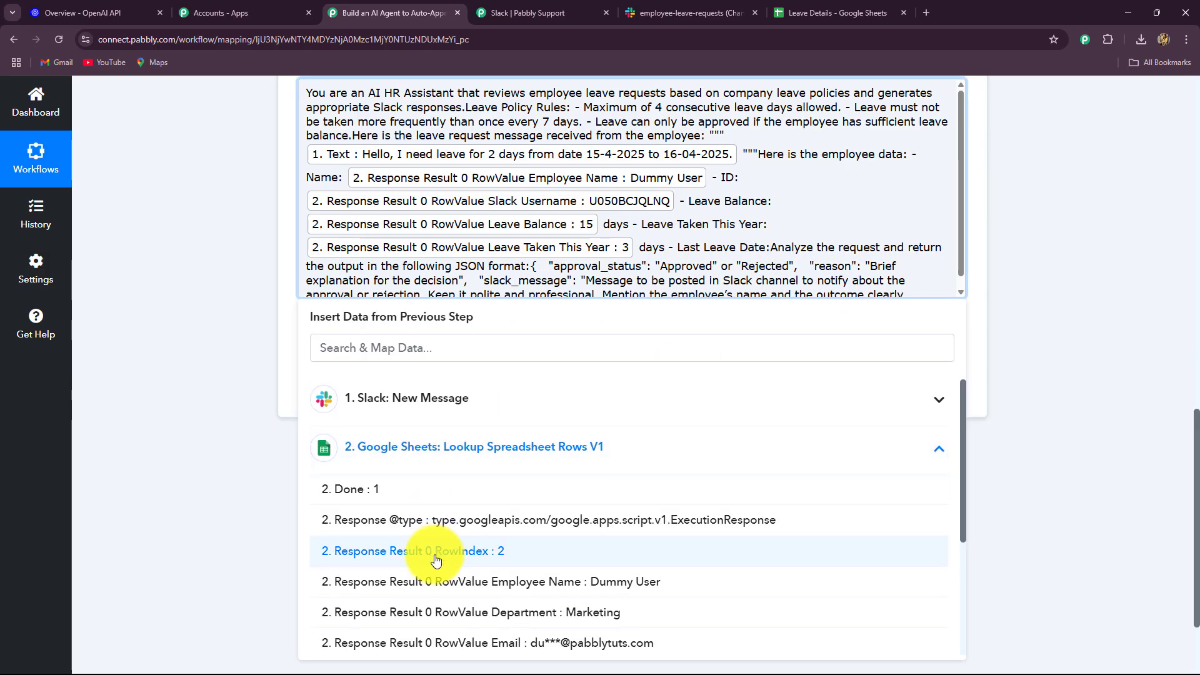
pyautogui.scroll(-3, 490, 552)
pyautogui.click(601, 608)
pyautogui.click(1106, 381)
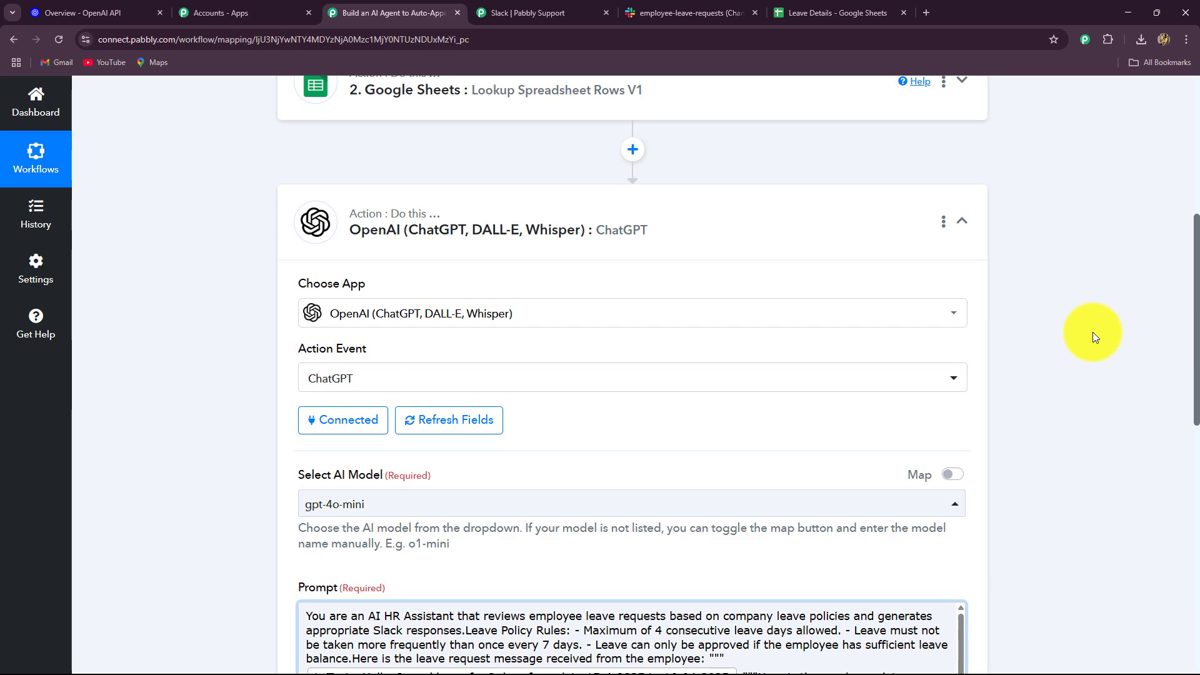
# - Append instructions to the prompt for a direct Slack message to the employee, strictly in JSON, with message and evaluation data in separate fields
pyautogui.moveTo(1195, 310); pyautogui.dragTo(1195, 495)
pyautogui.click(660, 284)
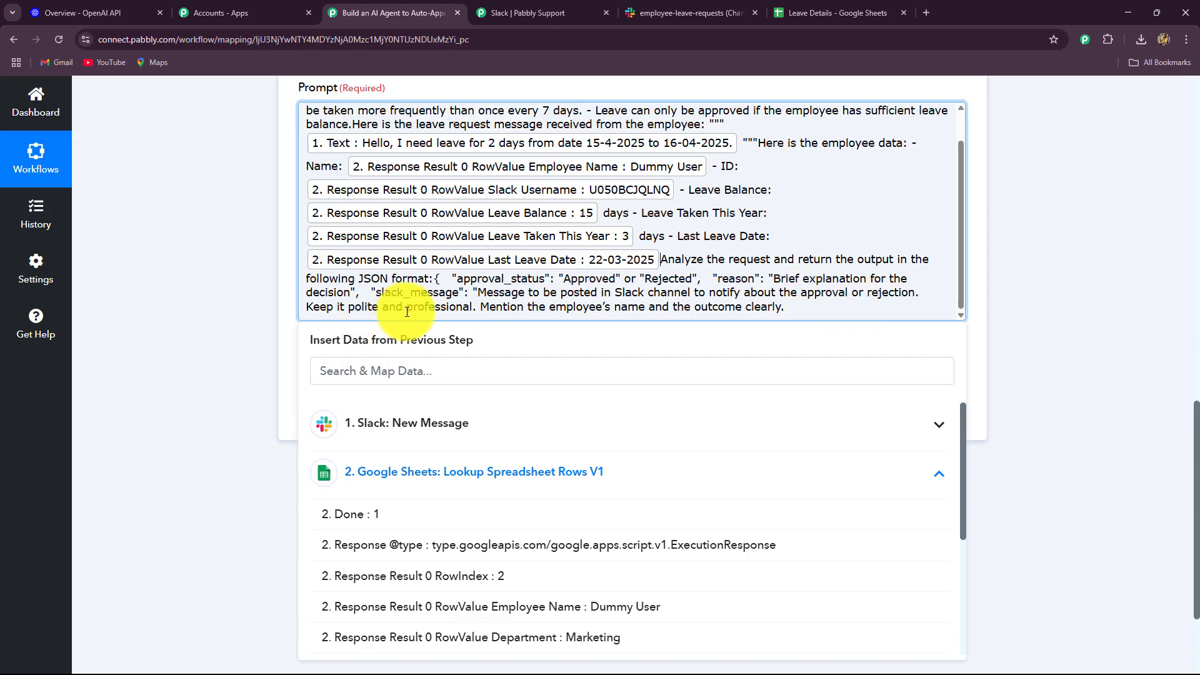
pyautogui.scroll(-3, 841, 290)
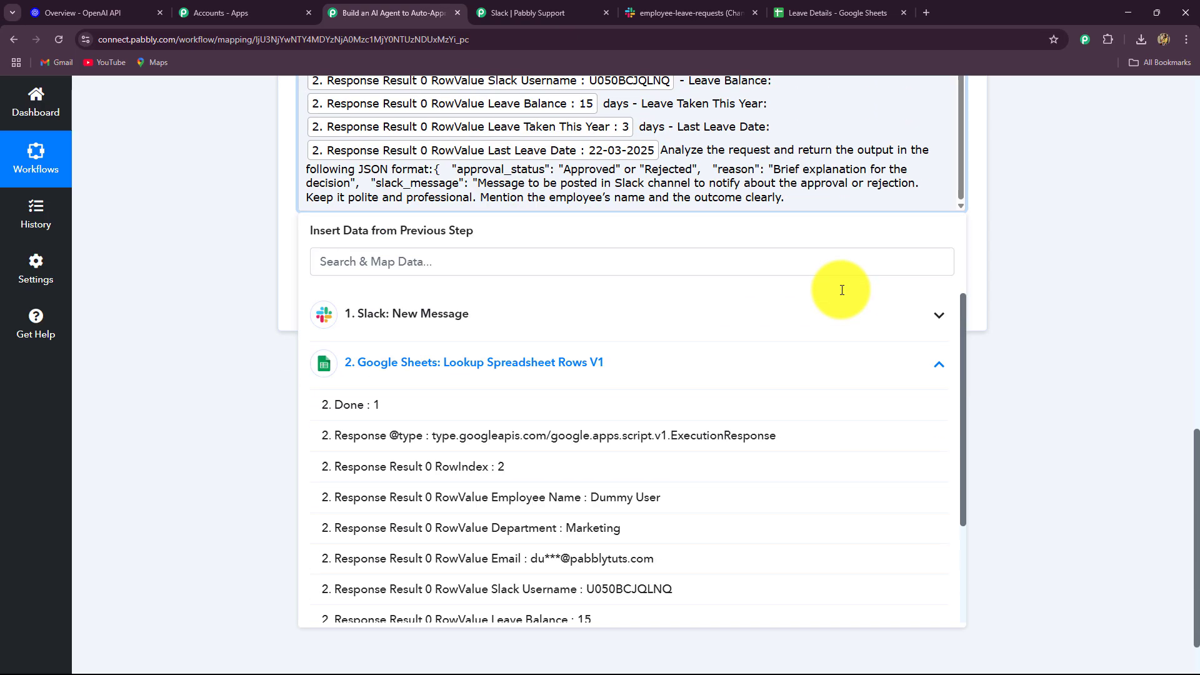
pyautogui.scroll(3, 831, 303)
pyautogui.click(987, 284)
pyautogui.scroll(2, 856, 451)
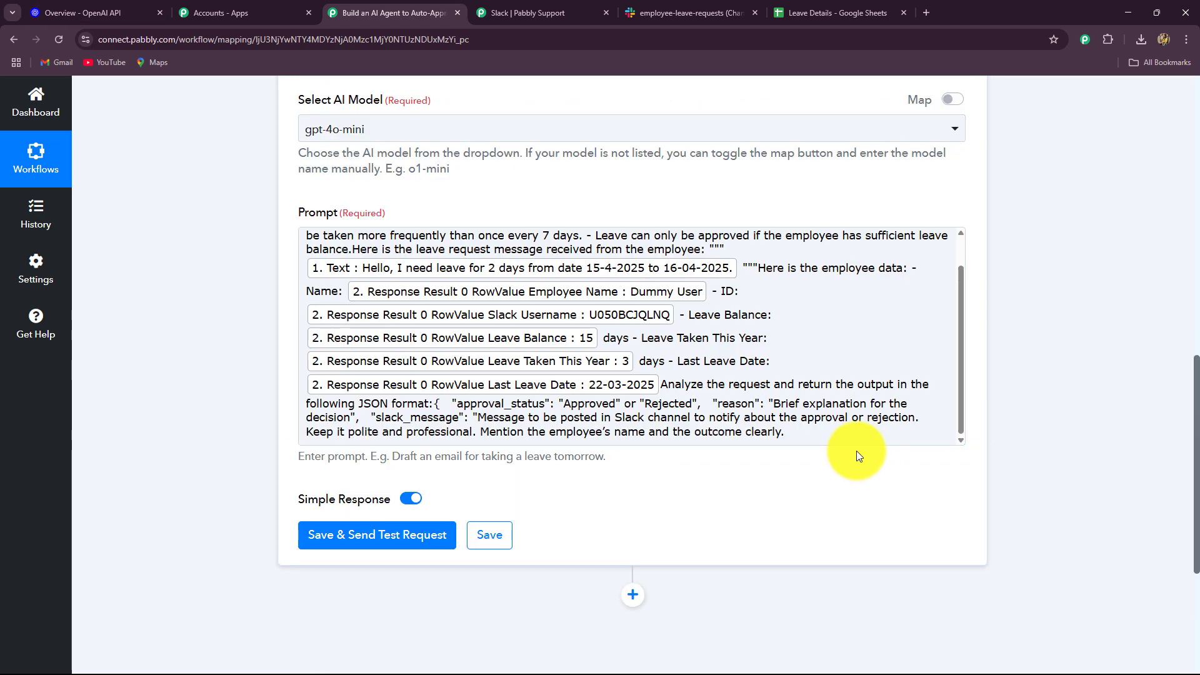
pyautogui.click(801, 433)
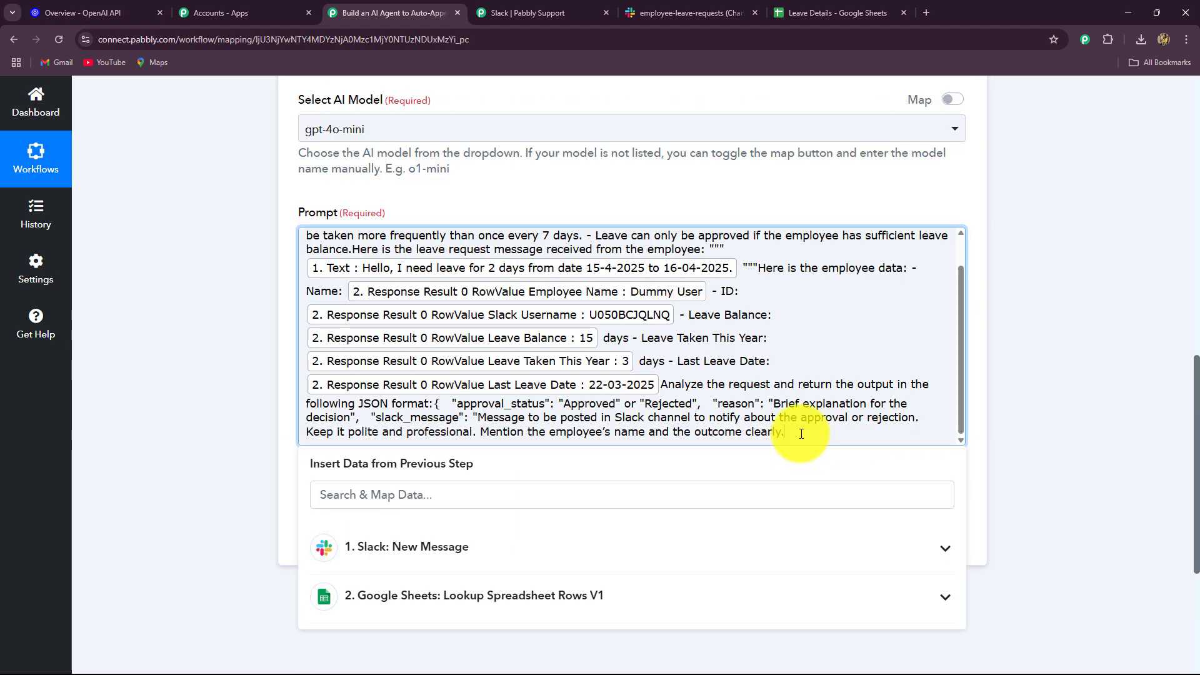
pyautogui.write('give a message to be sent to the employee directly on slack for their leave approval or rejection. in JSON format. The output should be strictly in JSON format. I want the message and the evaluation data seperately in different fields')
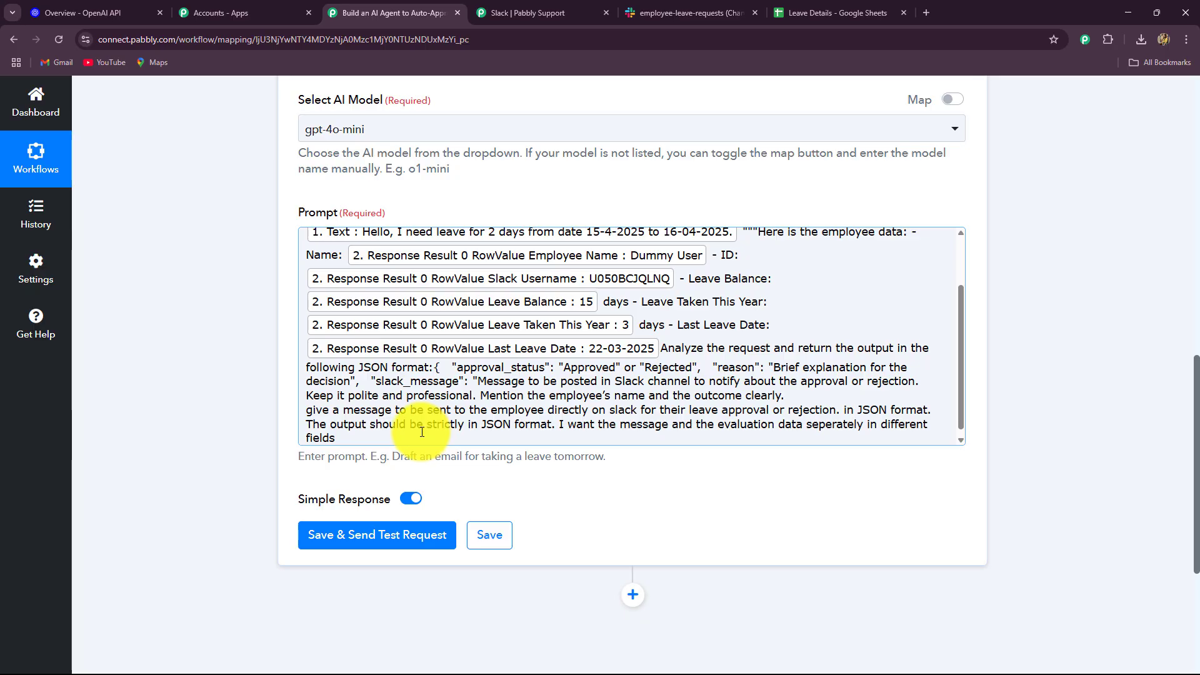
# - Save the ChatGPT step with a test request and review the status and message content in the response
pyautogui.scroll(-4, 250, 462)
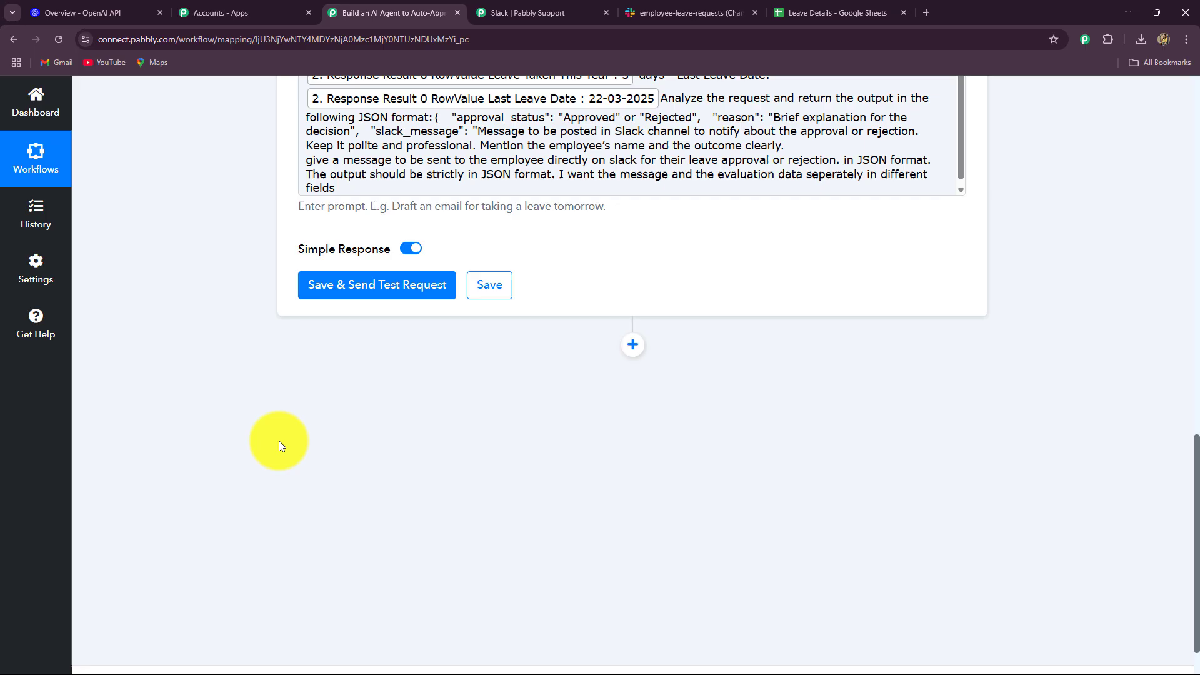
pyautogui.click(403, 292)
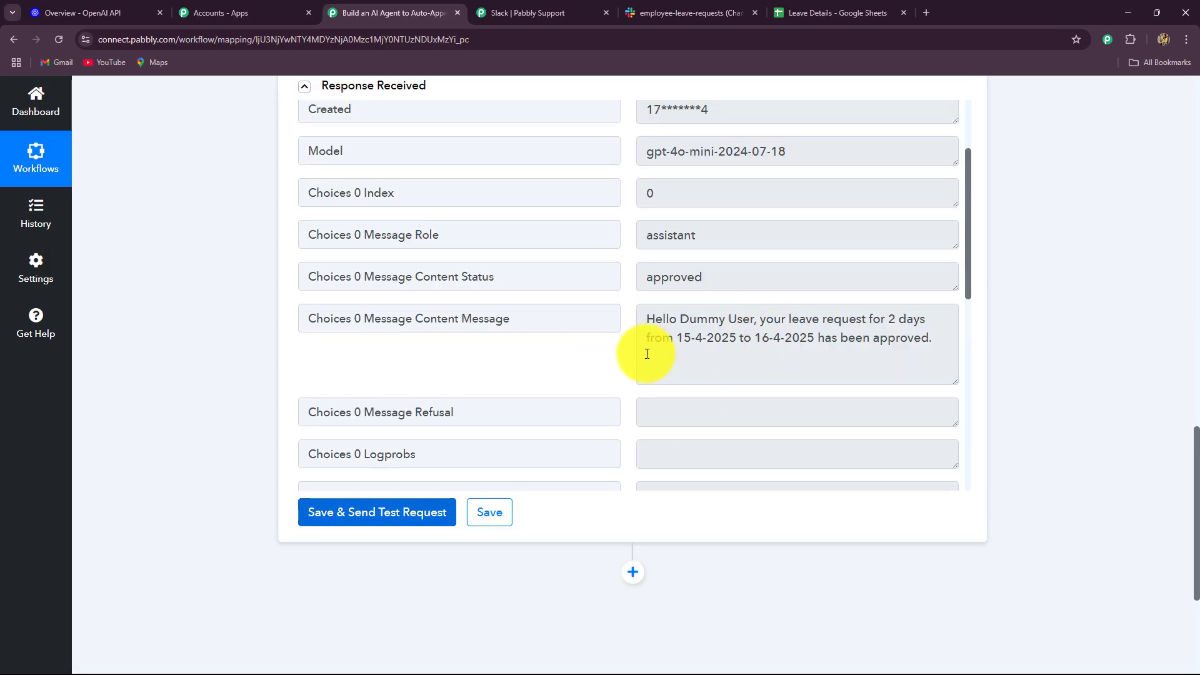
pyautogui.doubleClick(652, 277)
pyautogui.moveTo(650, 320); pyautogui.dragTo(934, 341)
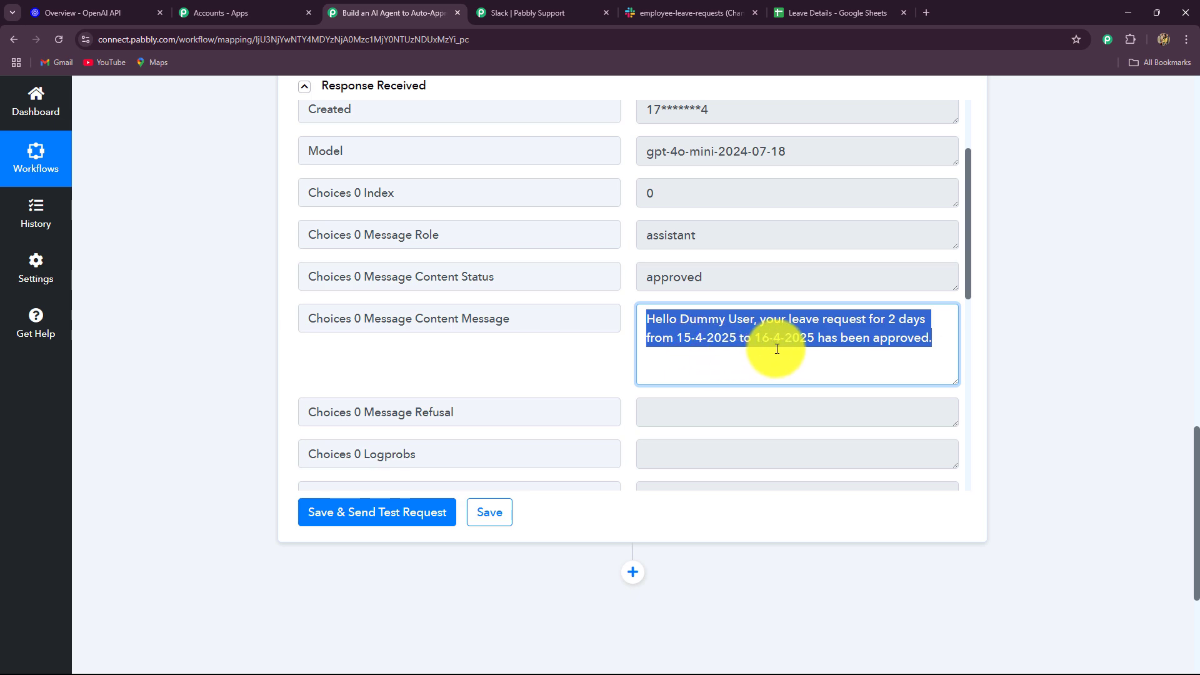
pyautogui.click(817, 369)
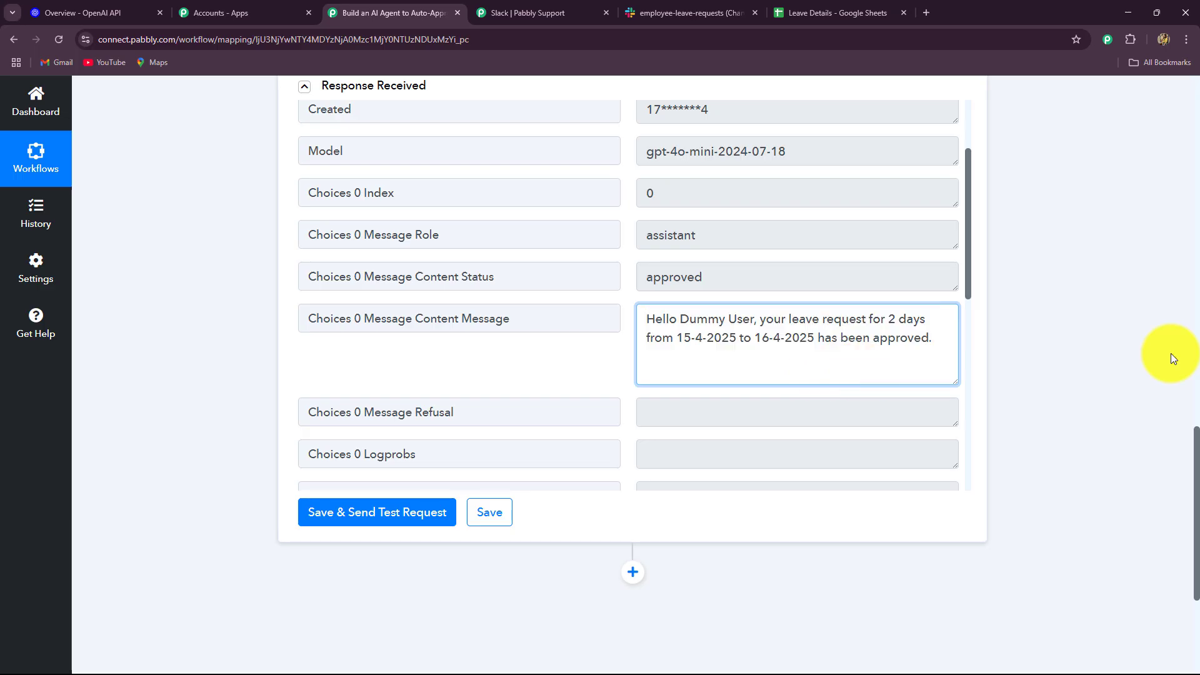
# - Add a Slack action after the ChatGPT step with the Send Channel Message event, connected through the existing Slack #10 connection
pyautogui.scroll(-4, 1171, 354)
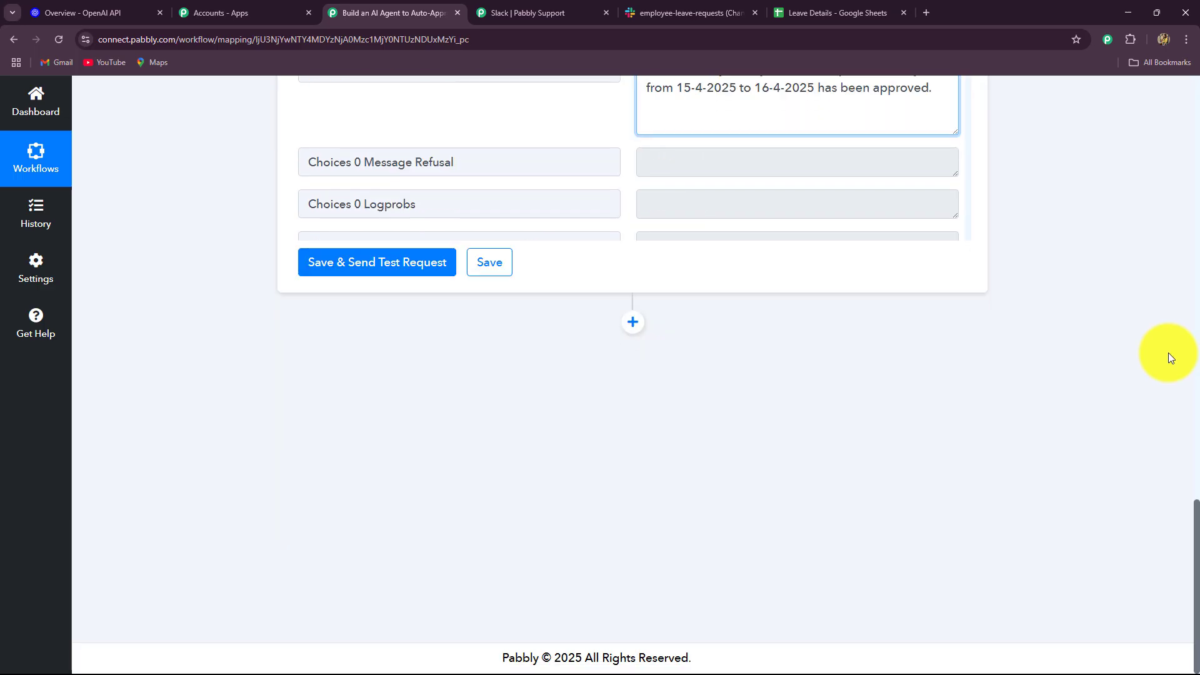
pyautogui.click(632, 322)
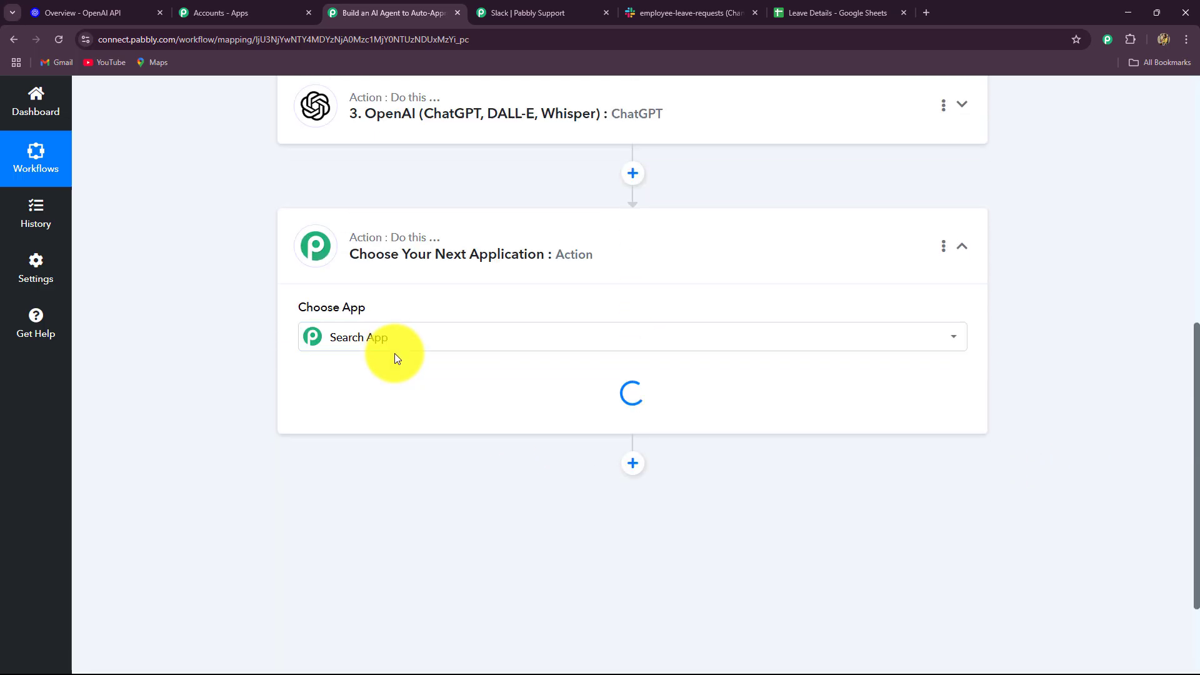
pyautogui.click(394, 353)
pyautogui.write('sla')
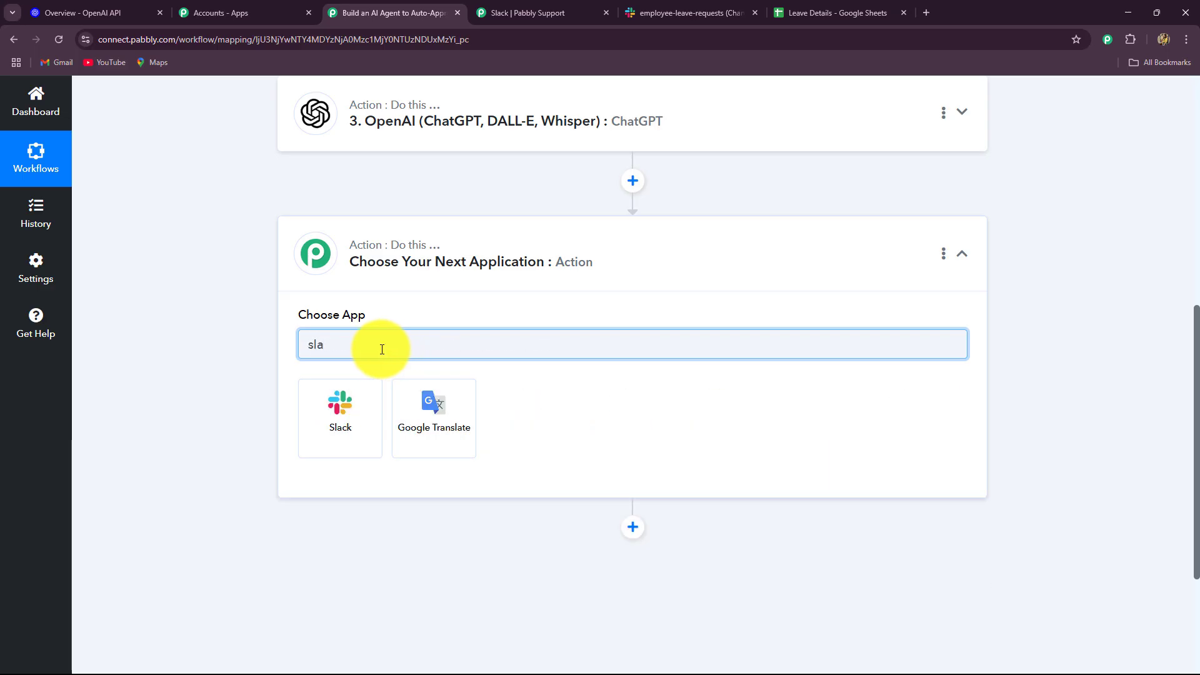
pyautogui.click(370, 417)
pyautogui.click(373, 415)
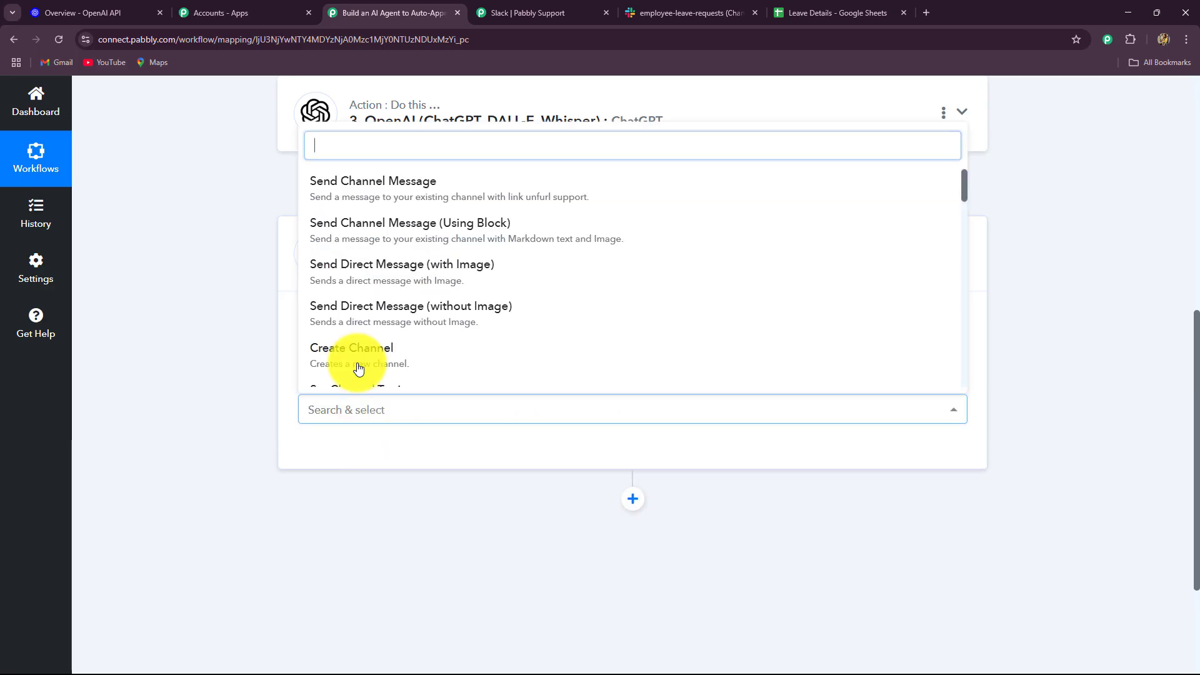
pyautogui.click(332, 182)
pyautogui.click(331, 442)
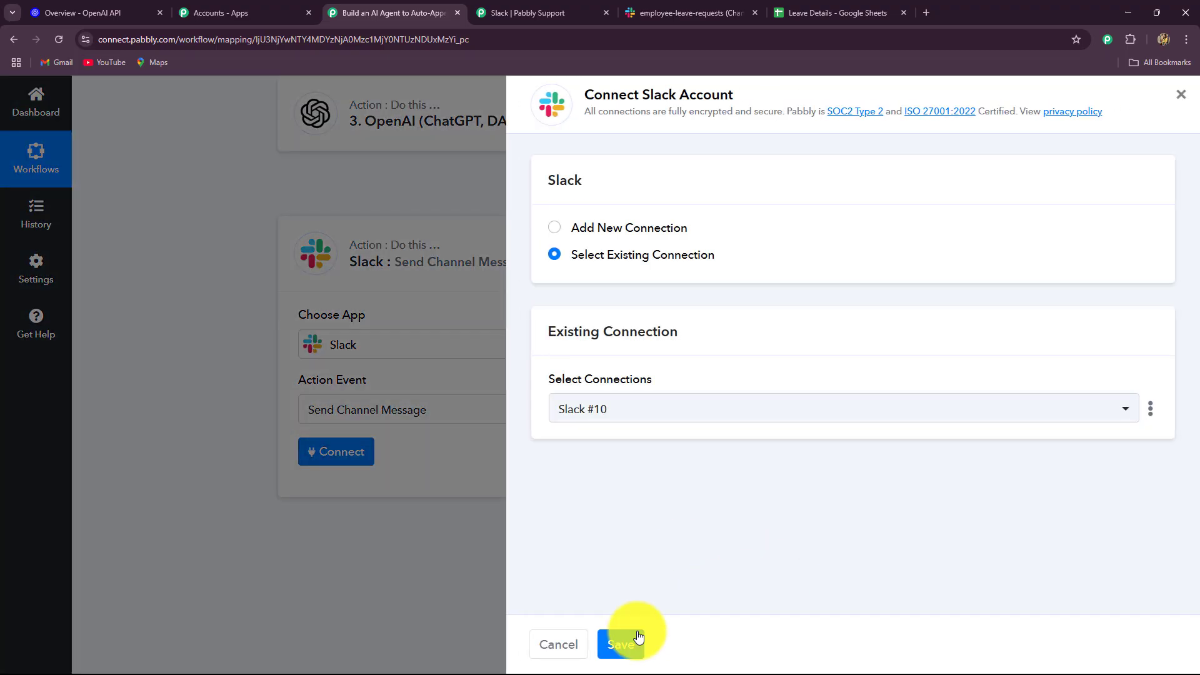
pyautogui.click(628, 643)
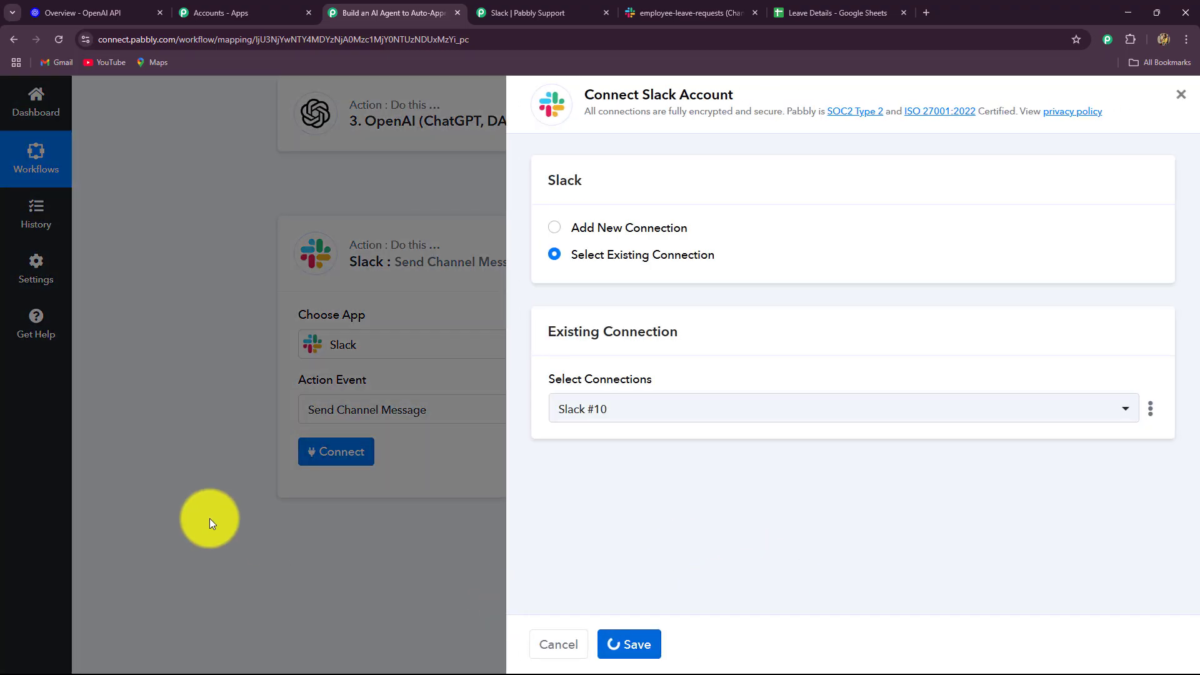
# - Set the Slack action's channel to employee-leave-requests
pyautogui.scroll(-6, 279, 328)
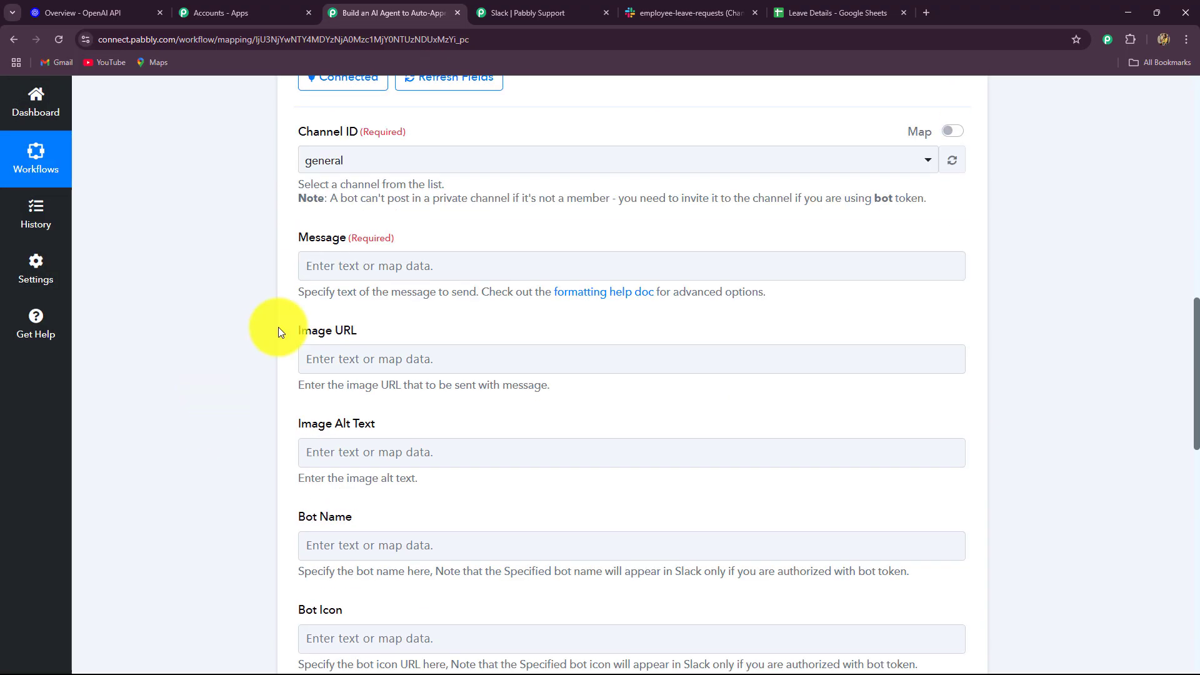
pyautogui.click(370, 158)
pyautogui.write('emp')
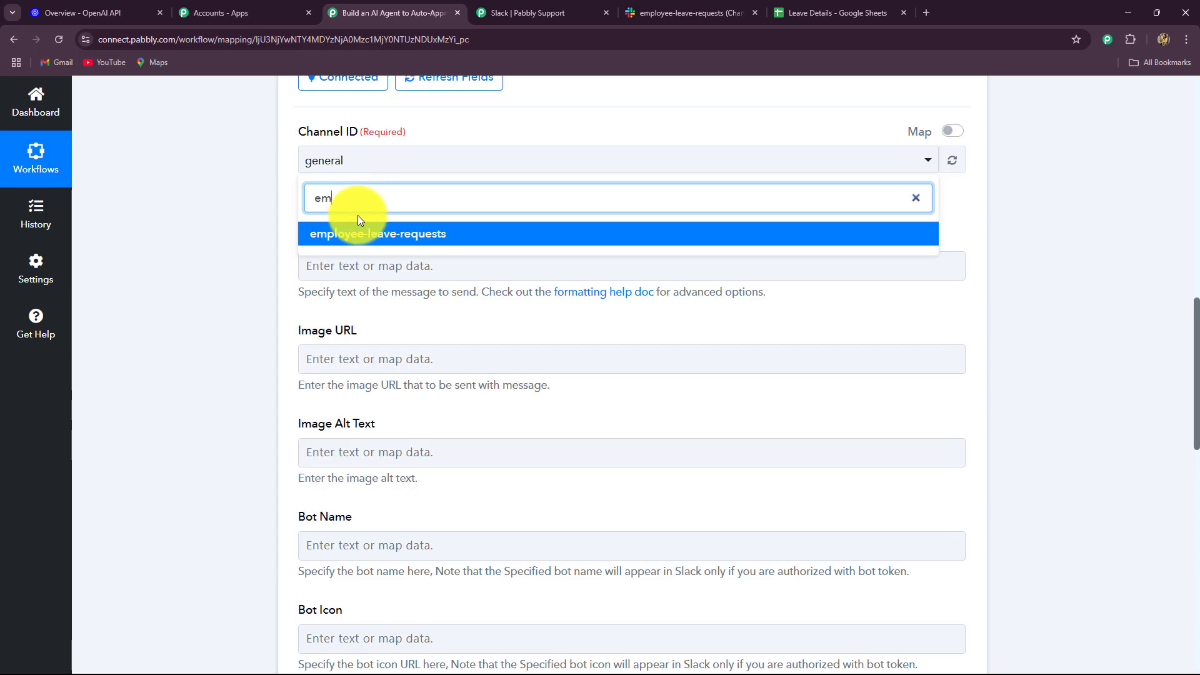
pyautogui.click(350, 230)
# - Map the Slack message text to the Choices 0 Message Content Message value from the ChatGPT step
pyautogui.click(312, 276)
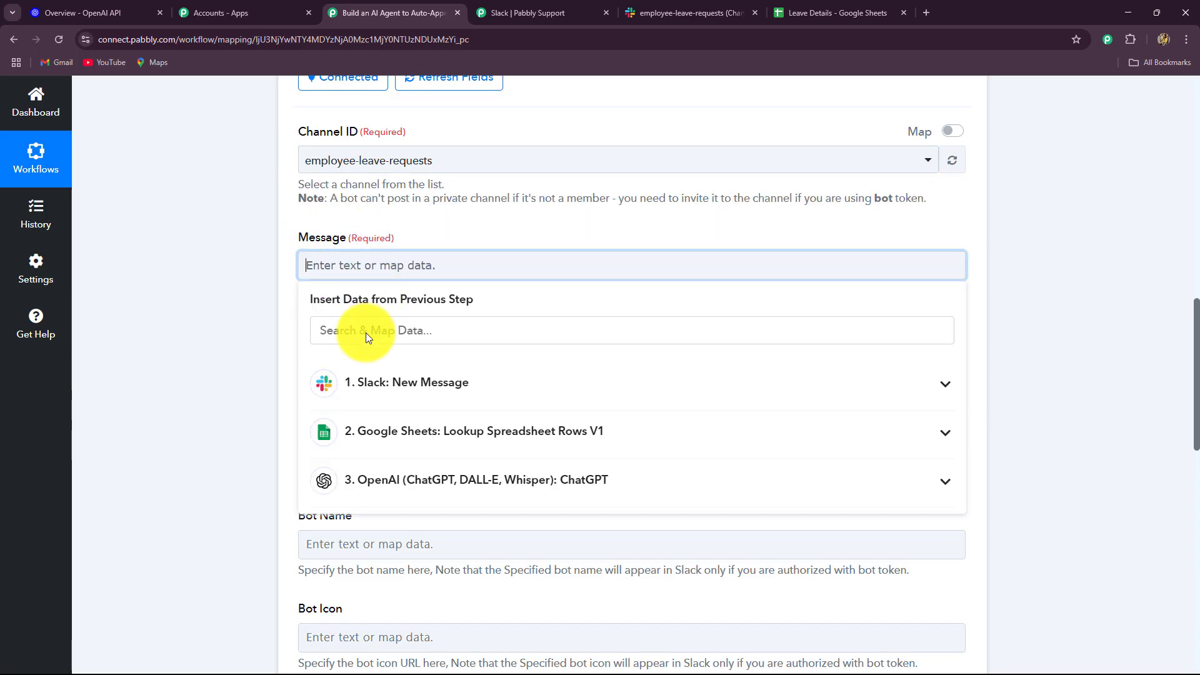
pyautogui.click(365, 487)
pyautogui.scroll(-5, 414, 420)
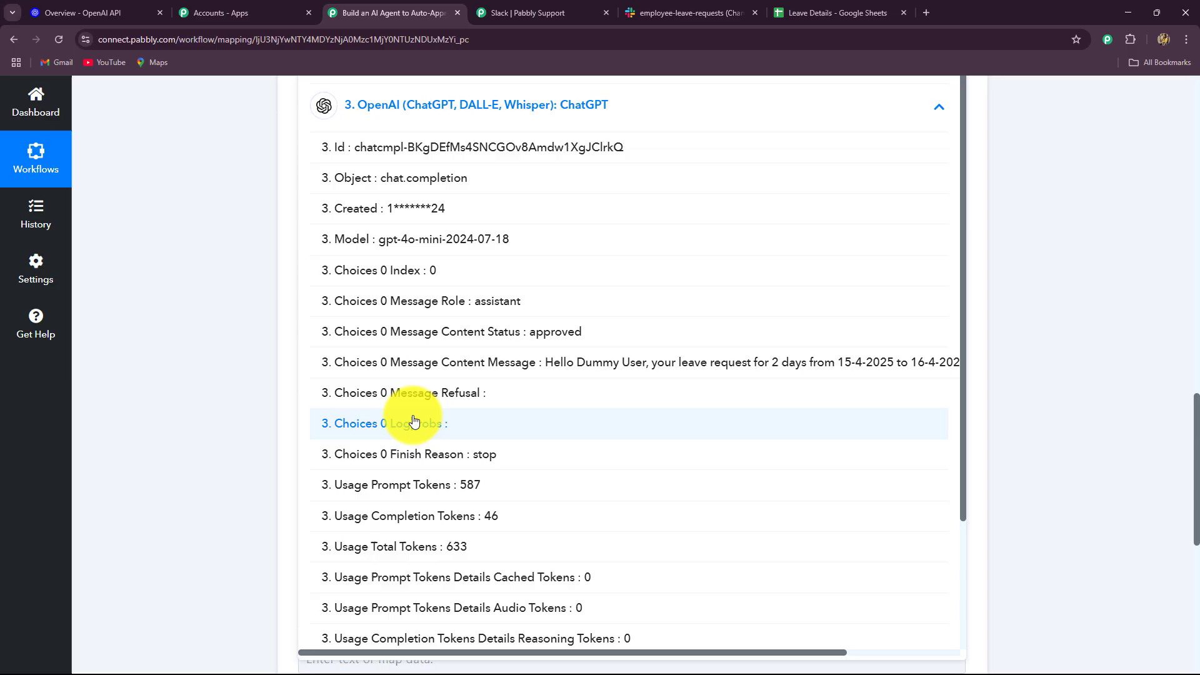
pyautogui.click(549, 364)
pyautogui.scroll(3, 375, 325)
pyautogui.click(218, 277)
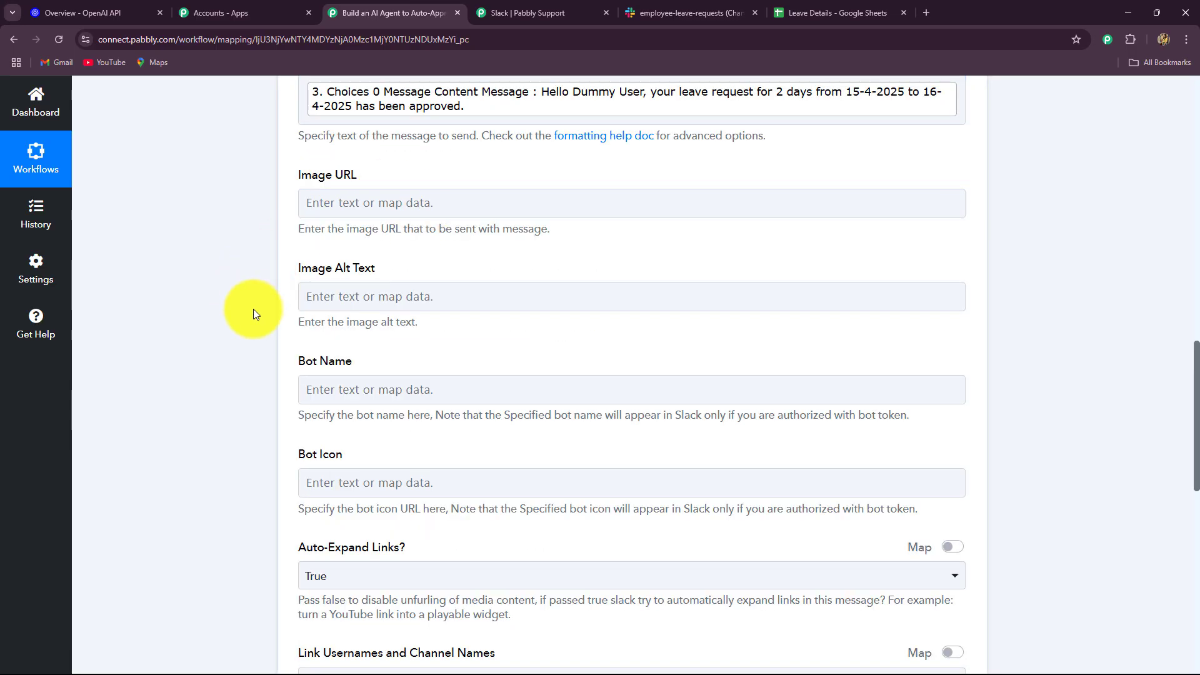
# - Set the bot name of the Slack channel message to HR
pyautogui.scroll(-2, 223, 308)
pyautogui.click(340, 254)
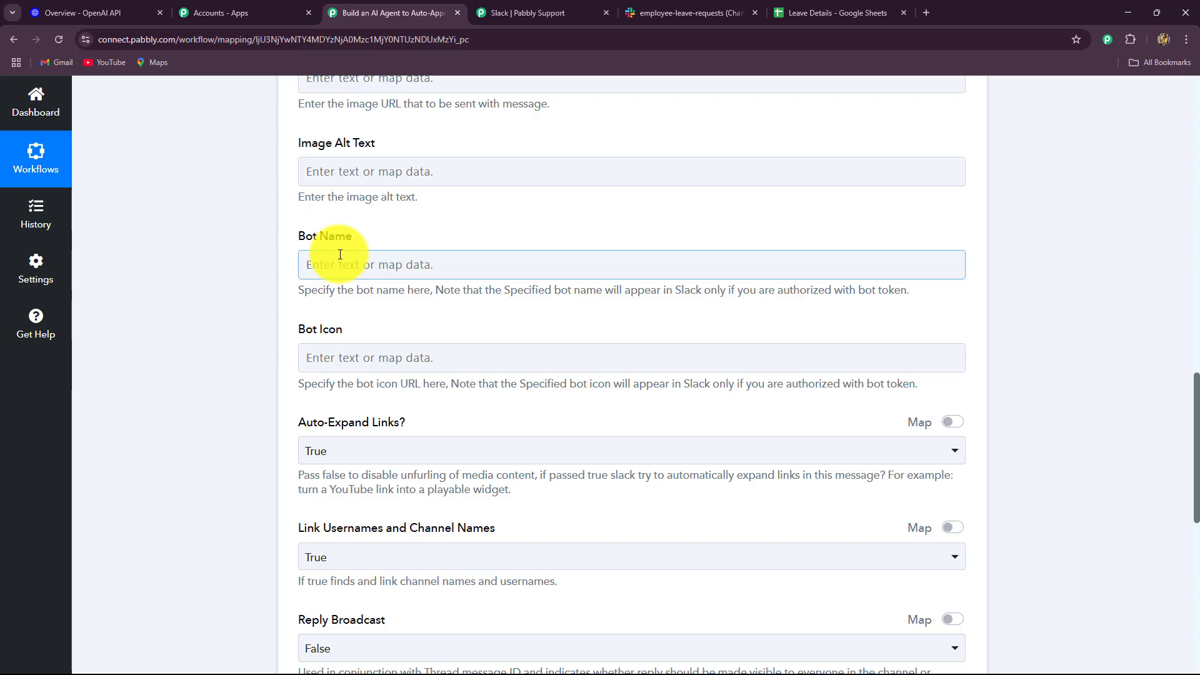
pyautogui.click(340, 254)
pyautogui.write('HR')
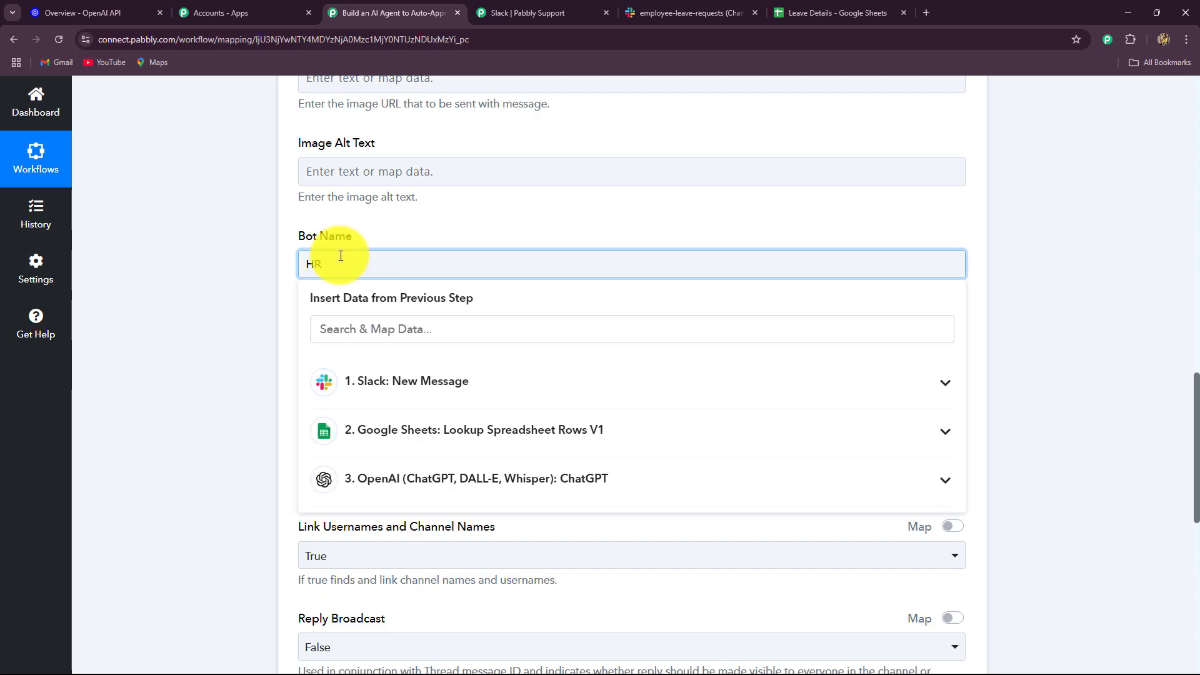
pyautogui.click(273, 257)
# - Save the Slack action with a test request and check the employee-leave-requests channel in Slack for the posted message
pyautogui.scroll(-2, 268, 257)
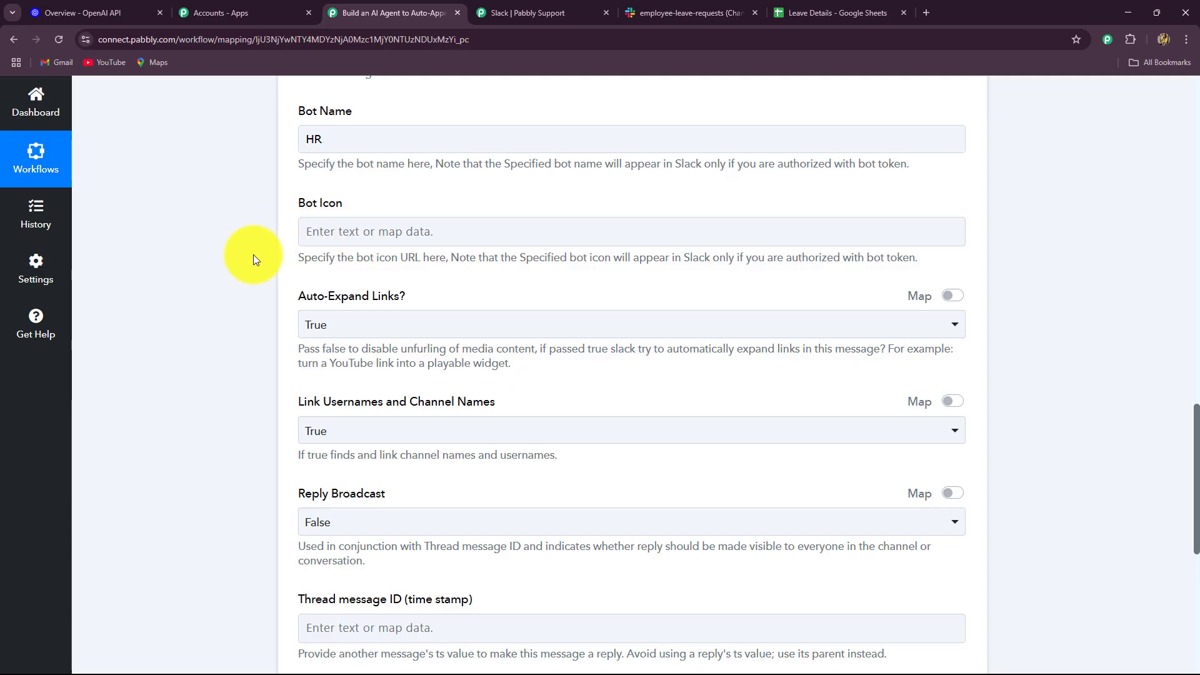
pyautogui.scroll(-5, 253, 260)
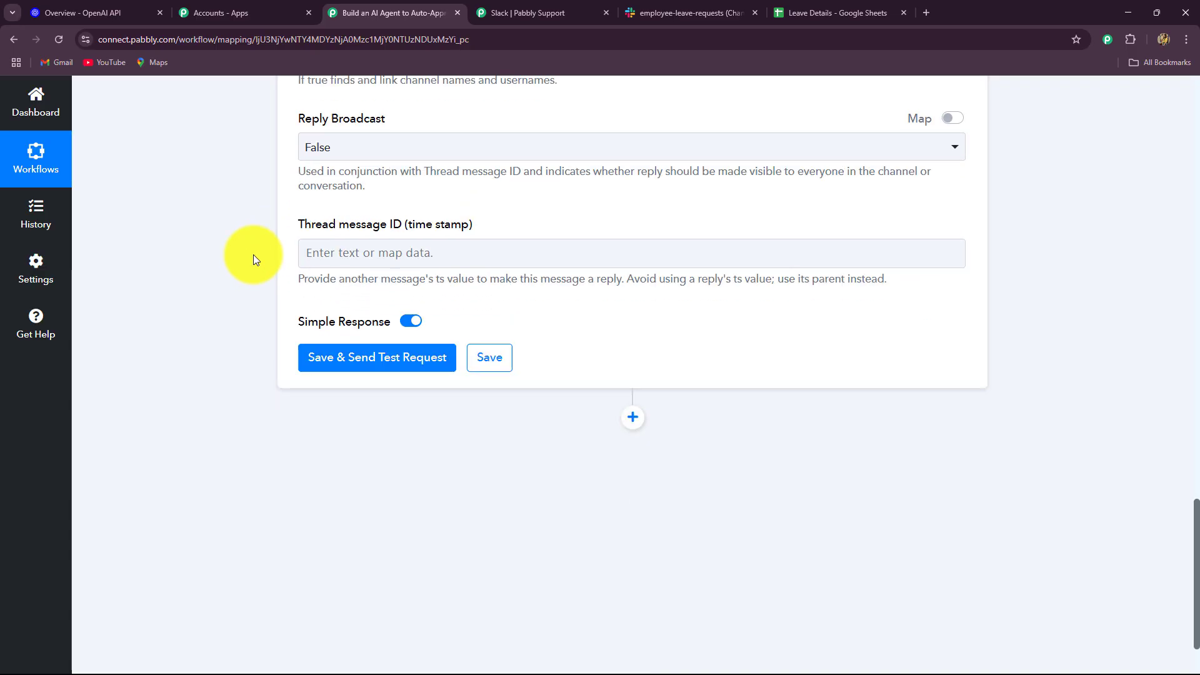
pyautogui.click(322, 357)
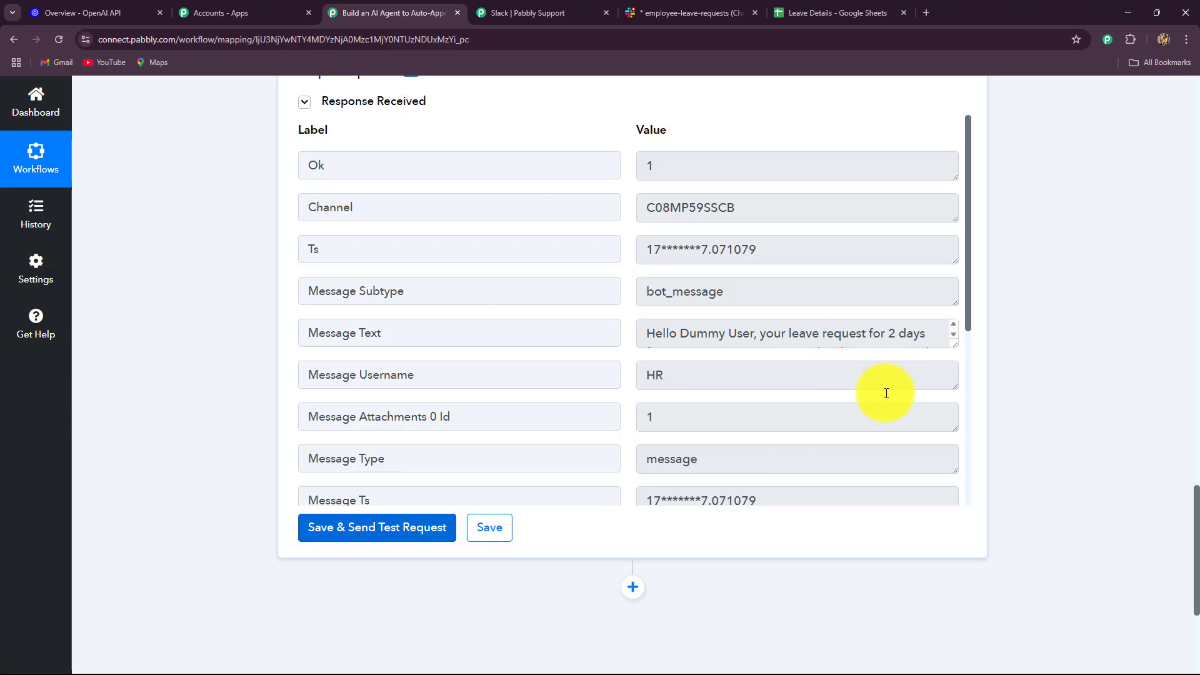
pyautogui.click(690, 12)
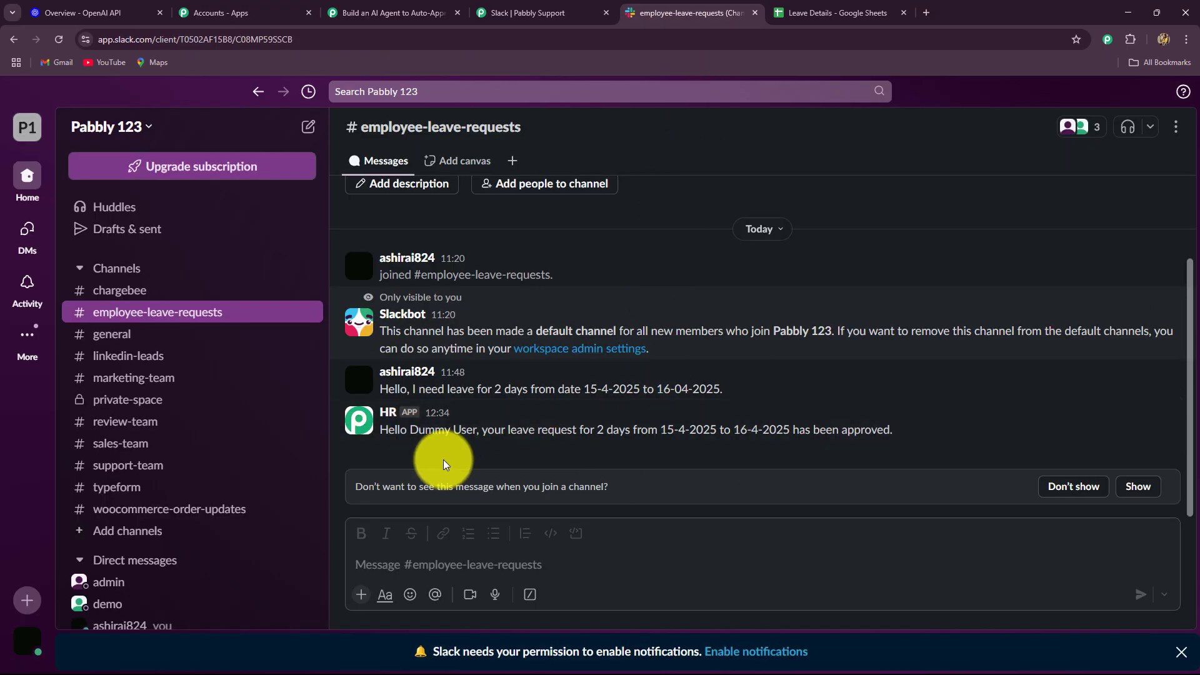
# - Switch back to Pabbly Connect and review the whole workflow from the Slack trigger to the channel message action
pyautogui.click(394, 13)
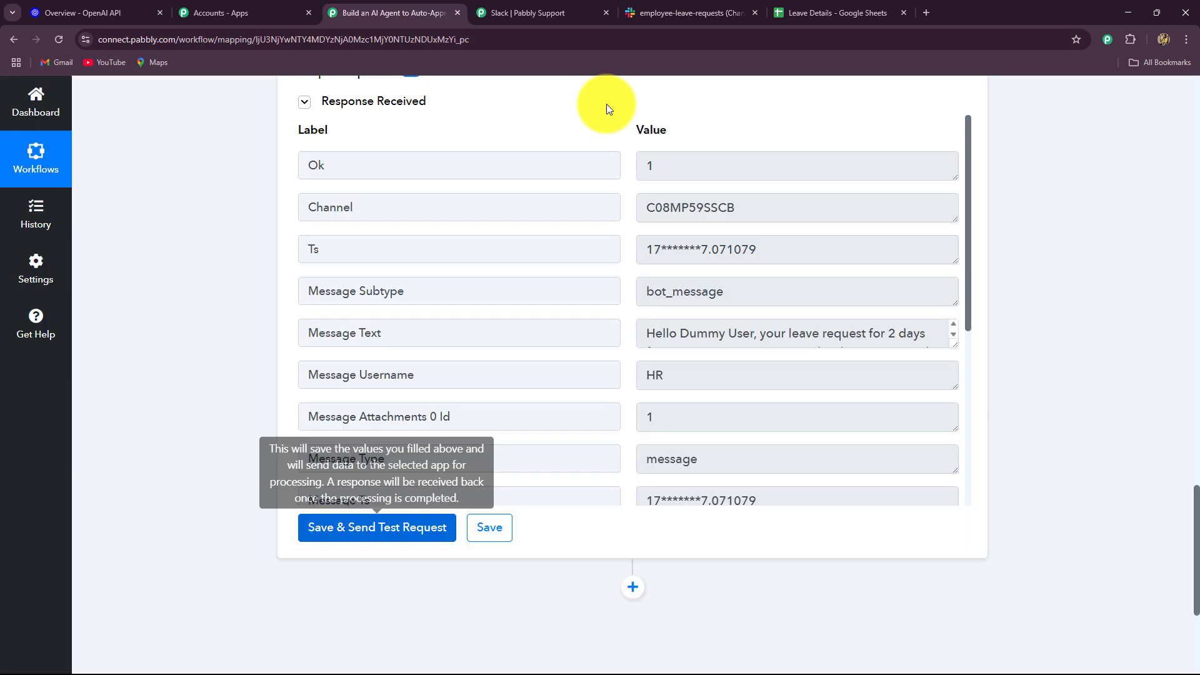
pyautogui.scroll(20, 1172, 422)
pyautogui.scroll(-2, 1099, 416)
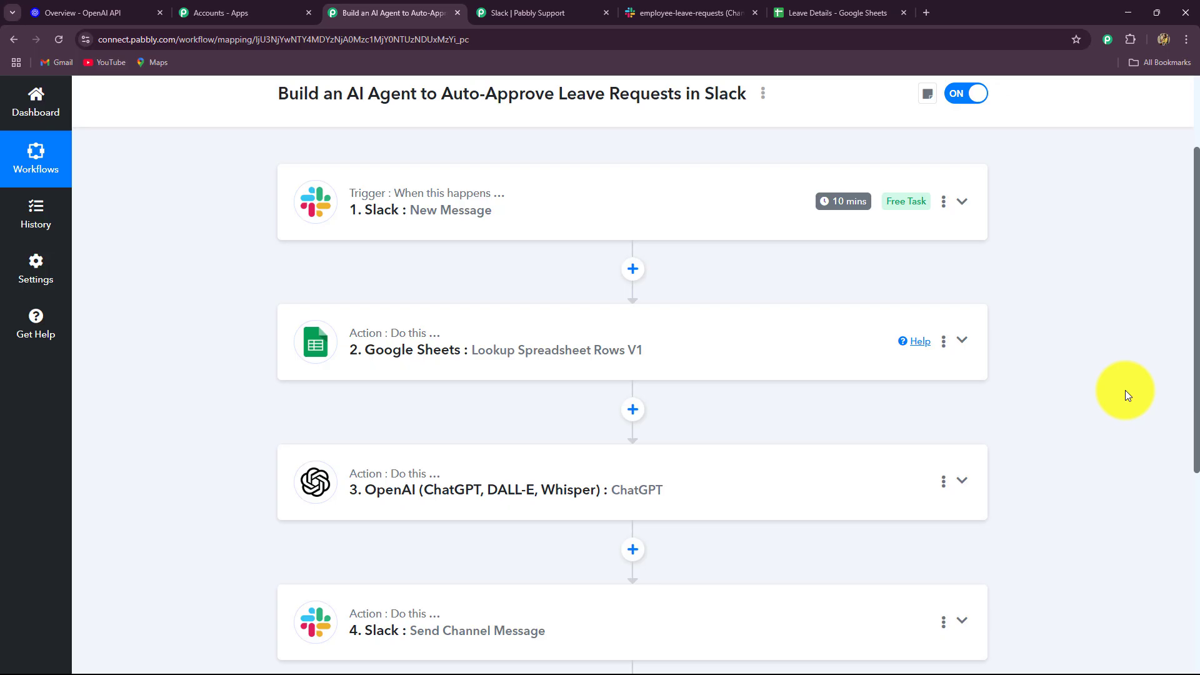
pyautogui.scroll(-5, 1106, 434)
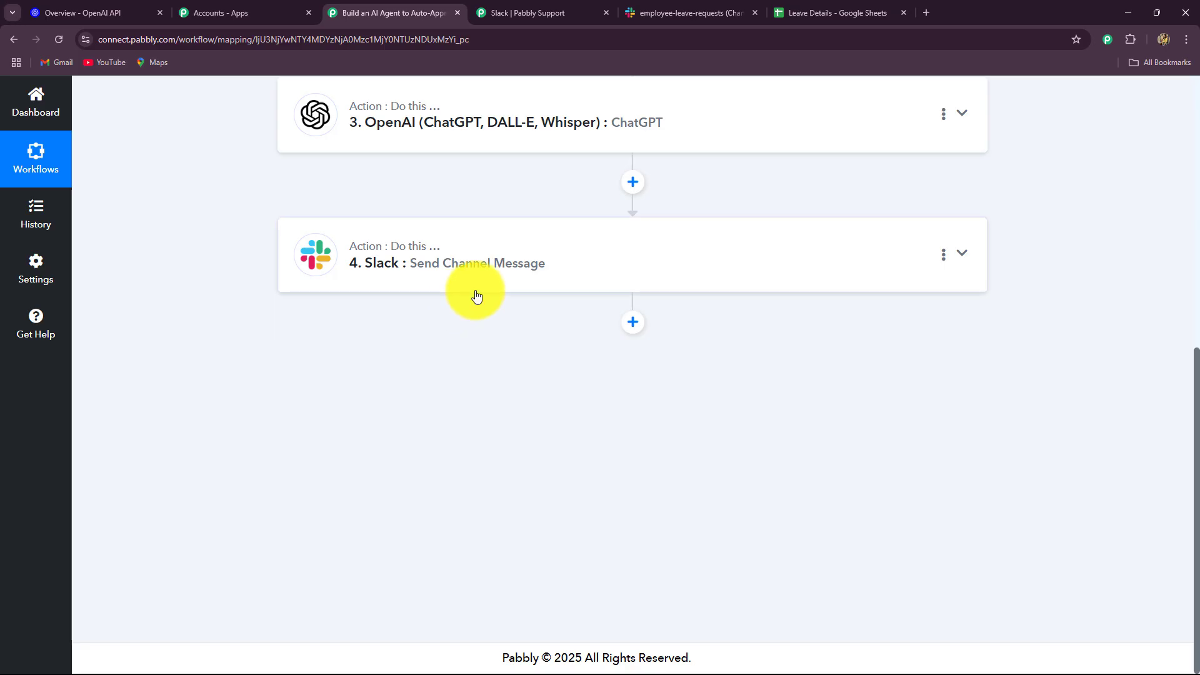
pyautogui.scroll(6, 476, 295)
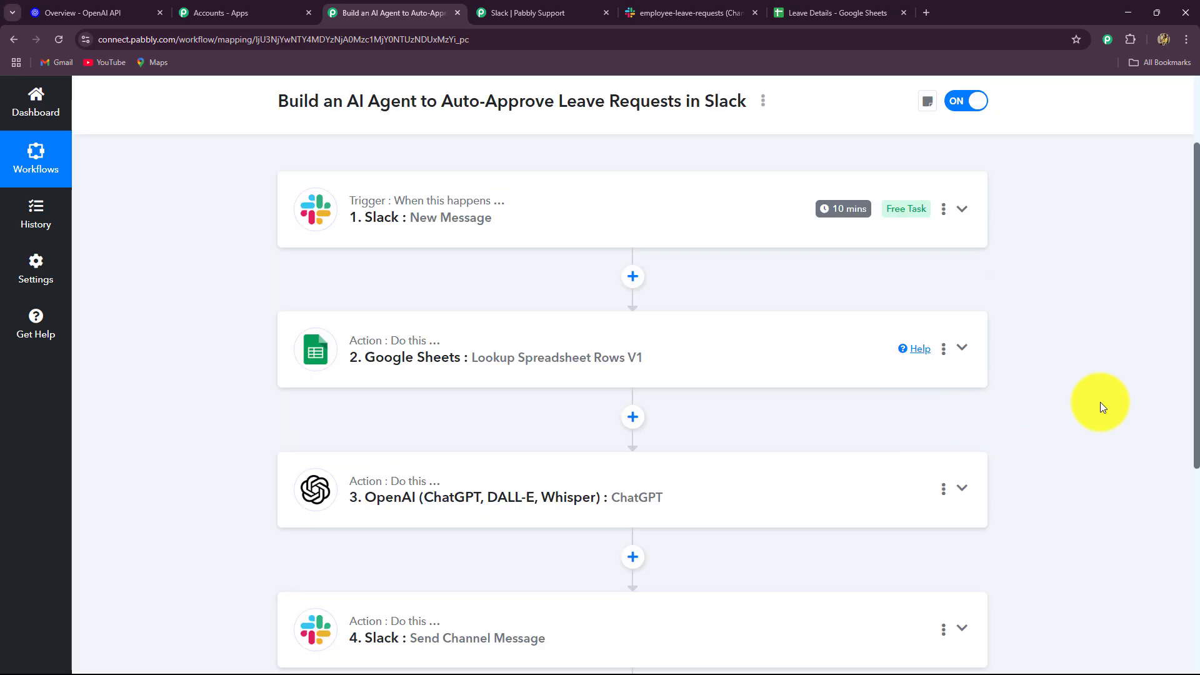